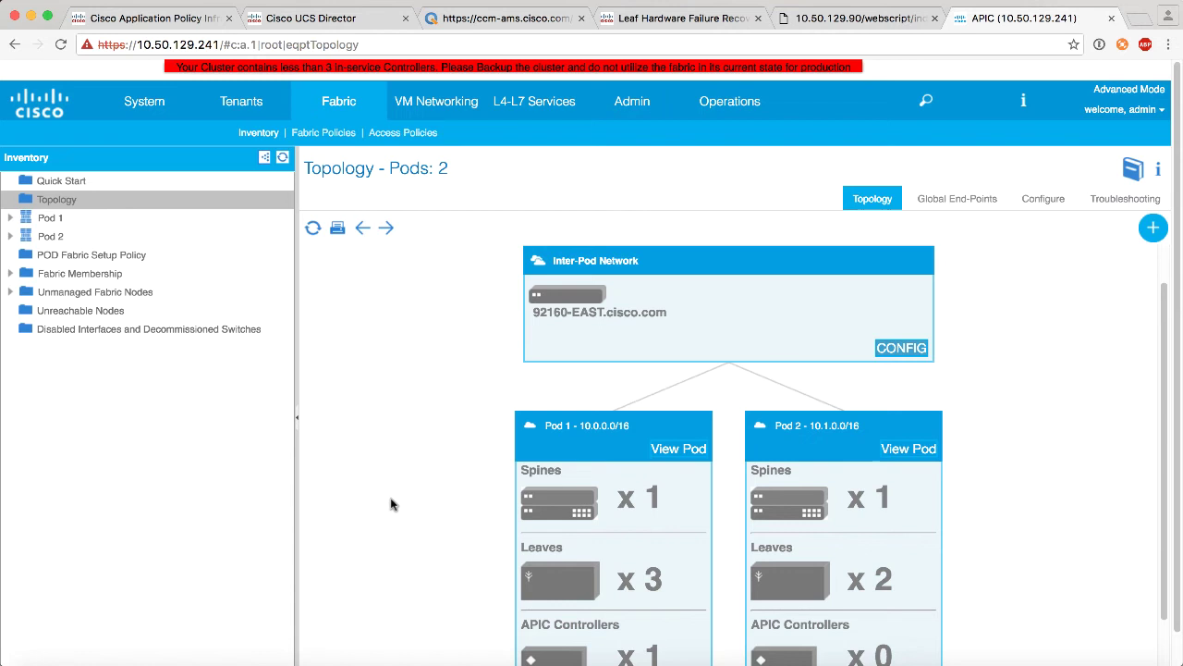
Navigate to Tenants > infra > Networking > External Routed Networks and open MPOD_L3_OUT.
{"action": "left_click", "coordinate": [250, 109]}
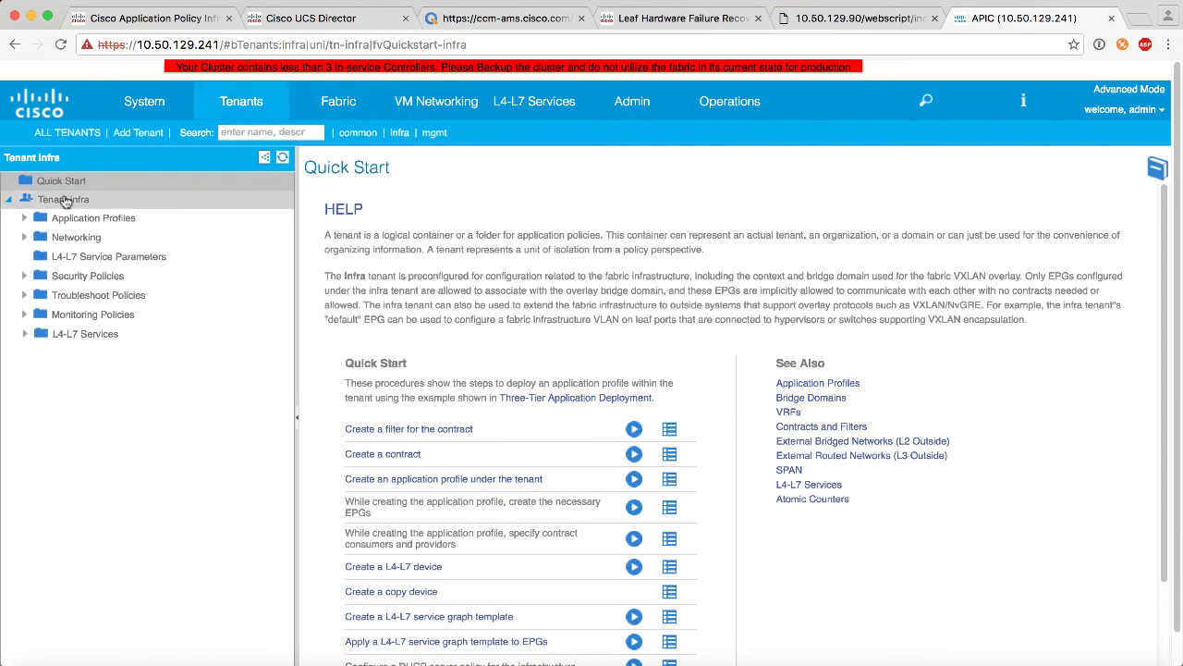
{"action": "left_click", "coordinate": [24, 236]}
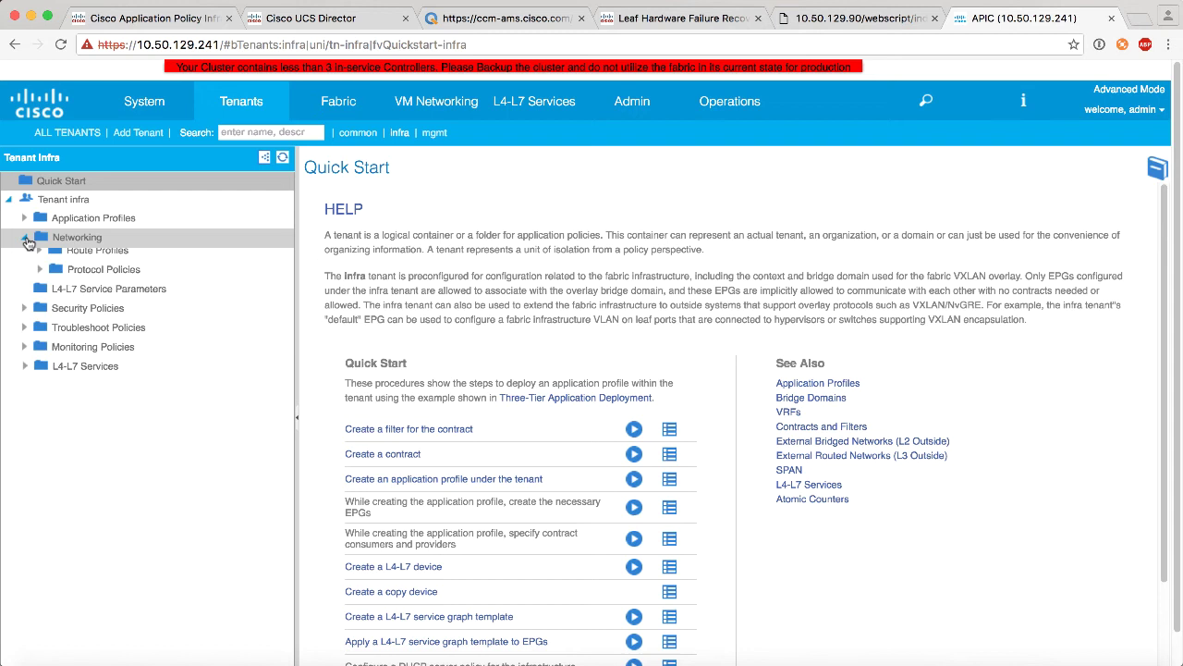
{"action": "left_click", "coordinate": [38, 276]}
{"action": "left_click", "coordinate": [38, 315]}
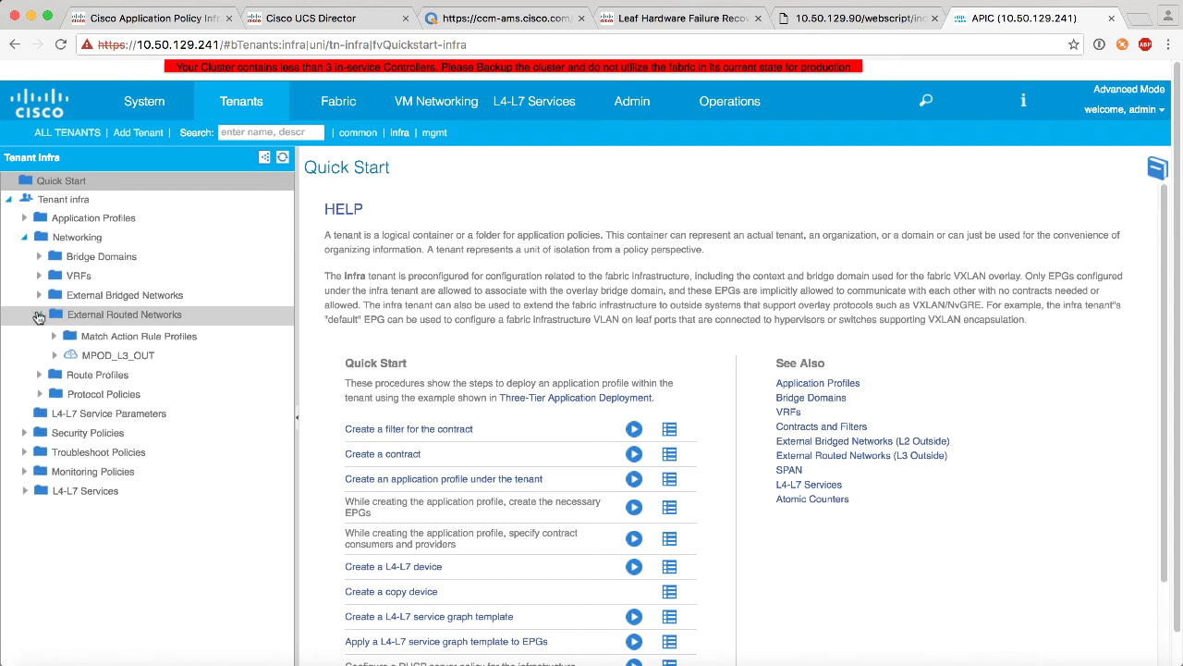
{"action": "left_click", "coordinate": [93, 374]}
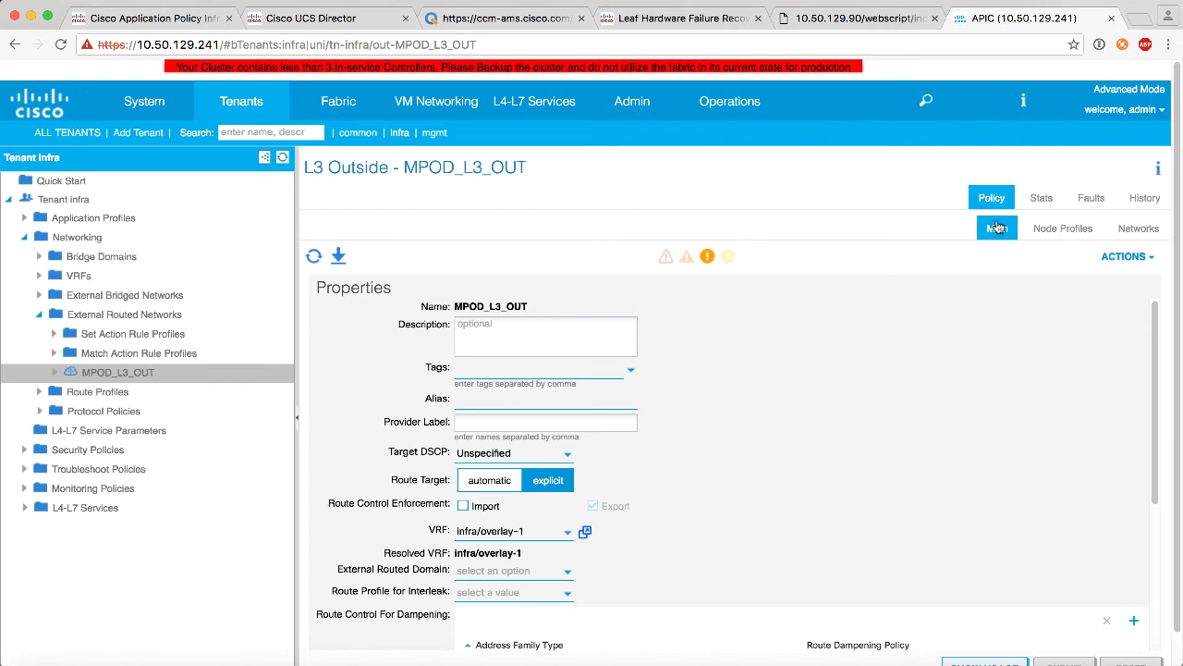
Show MPOD_L3_OUT's faults: two F0467 configuration-failed entries on node-201 and node-202.
{"action": "left_click", "coordinate": [1091, 198]}
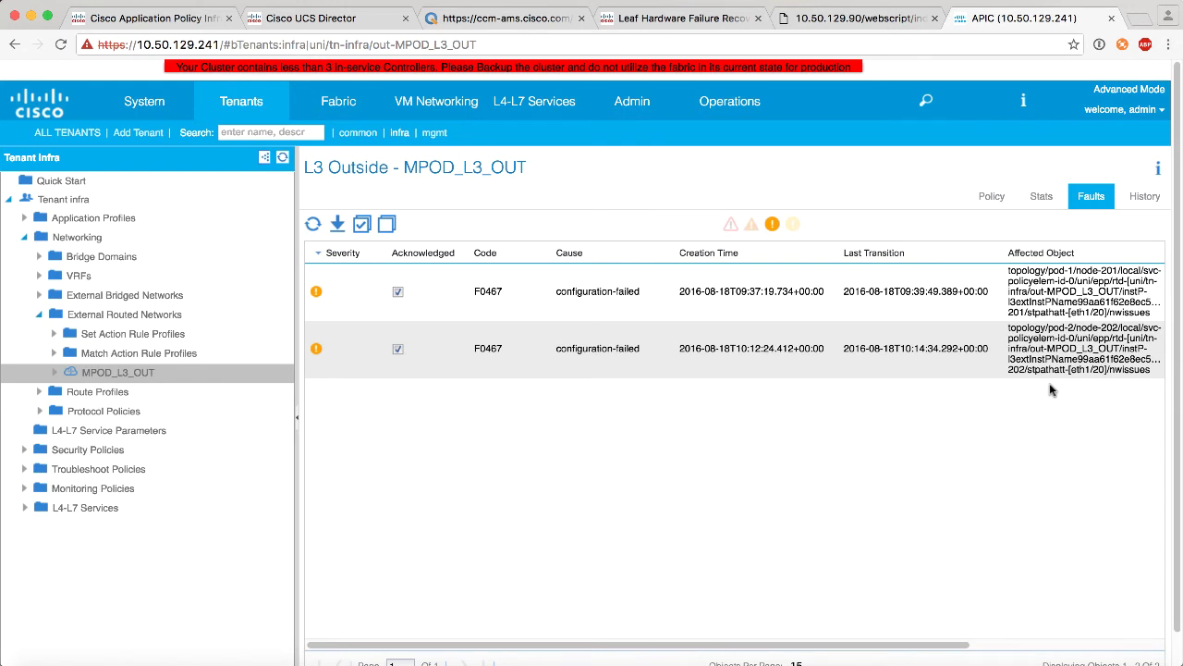
Start a new VLAN pool under Fabric > Access Policies > Pools, named MPOD_VLANS.
{"action": "left_click", "coordinate": [330, 107]}
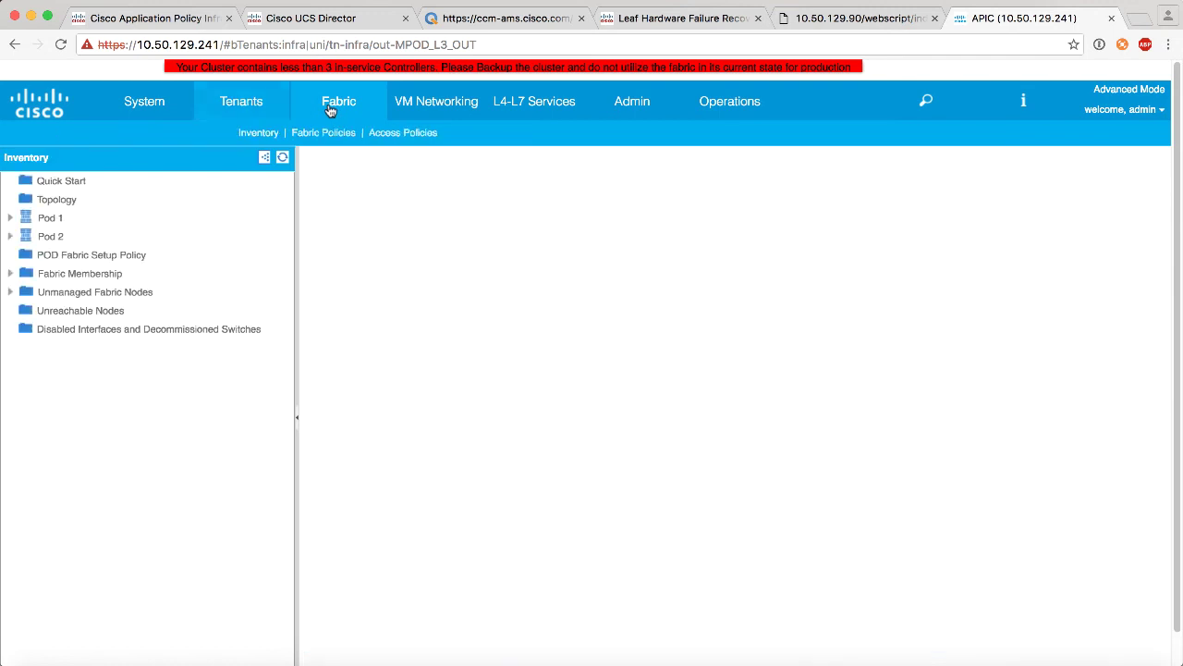
{"action": "left_click", "coordinate": [394, 135]}
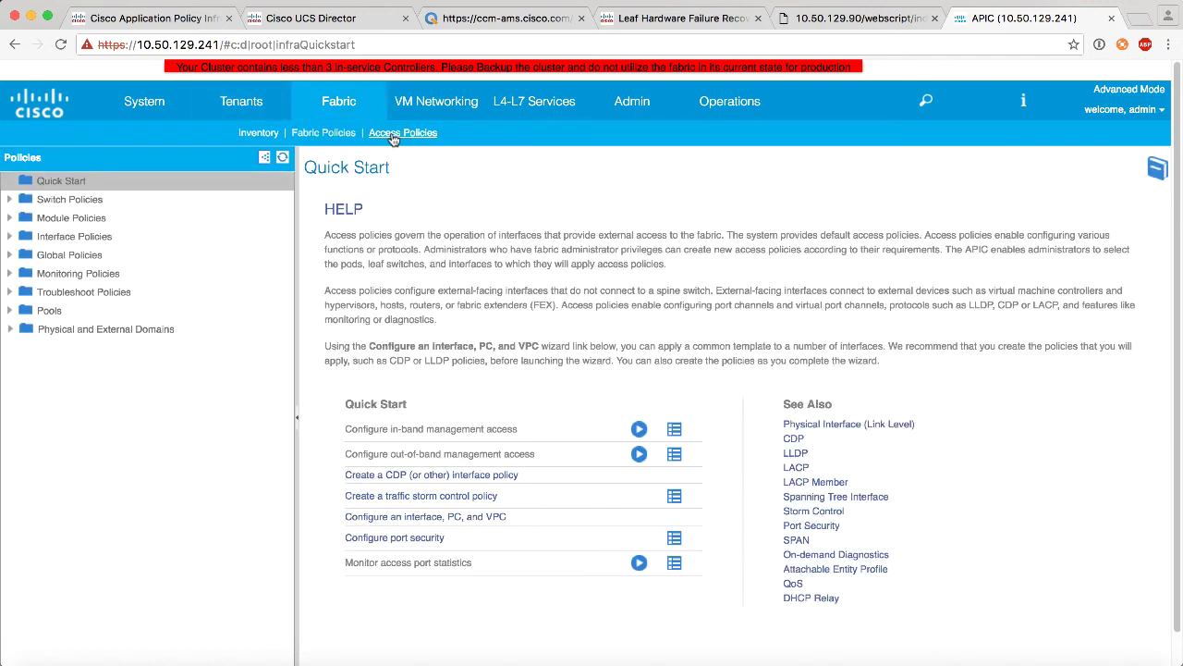
{"action": "left_click", "coordinate": [9, 311]}
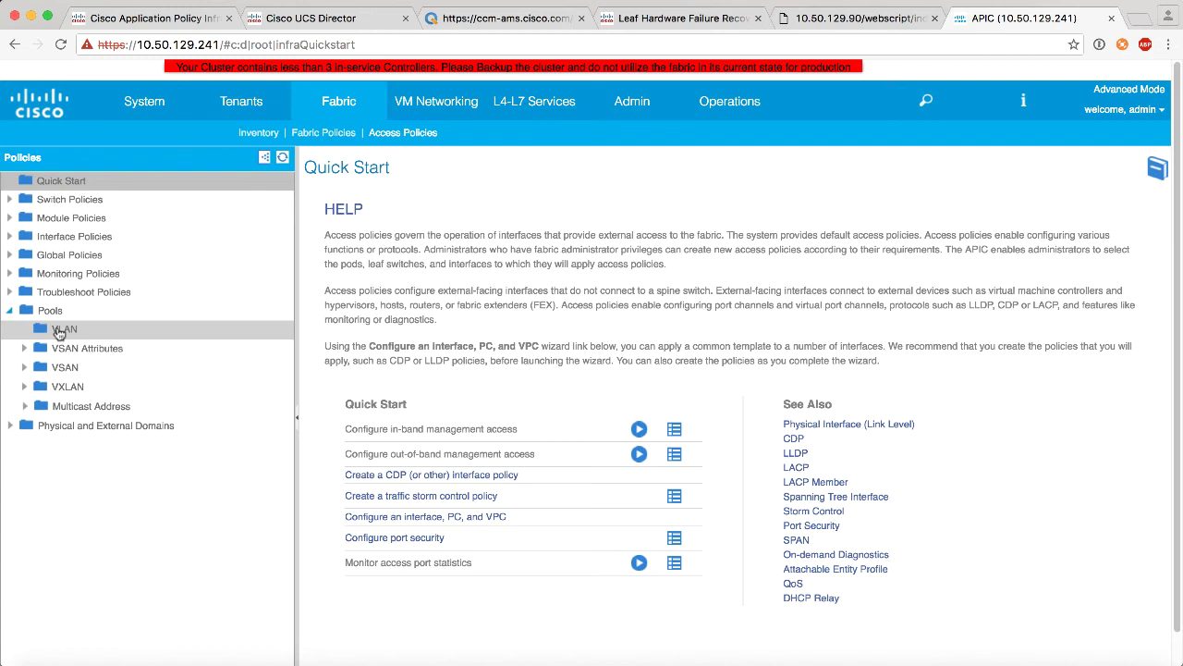
{"action": "right_click", "coordinate": [56, 330]}
{"action": "left_click", "coordinate": [104, 343]}
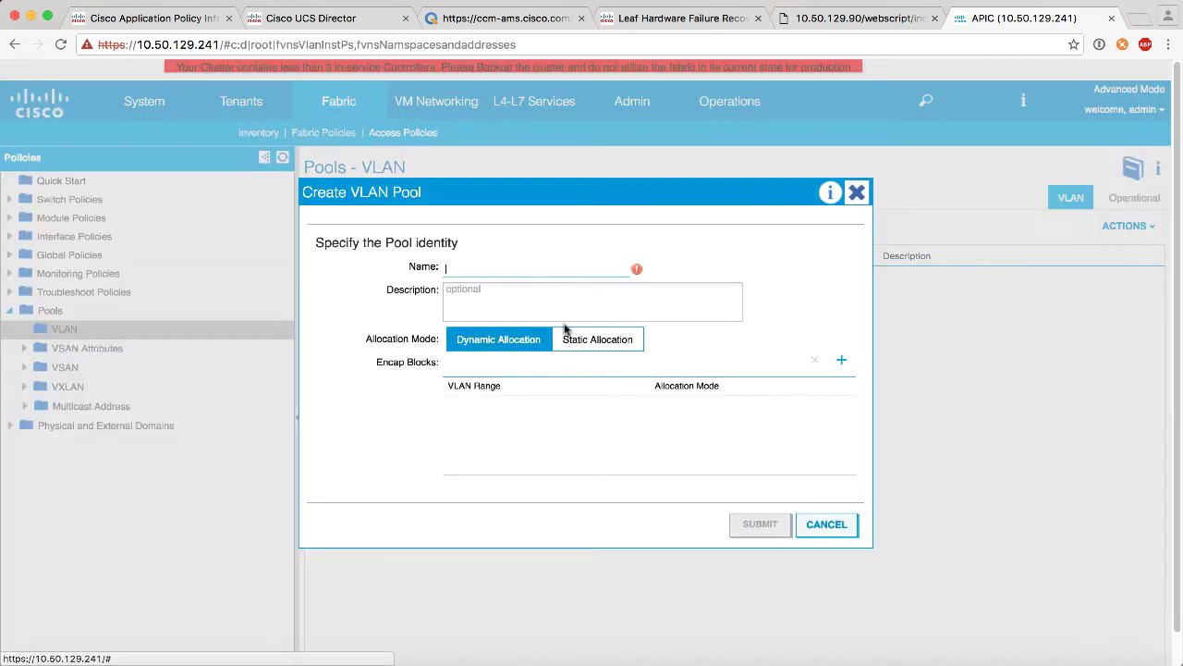
{"action": "left_click", "coordinate": [515, 272]}
{"action": "type", "text": "MPOO"}
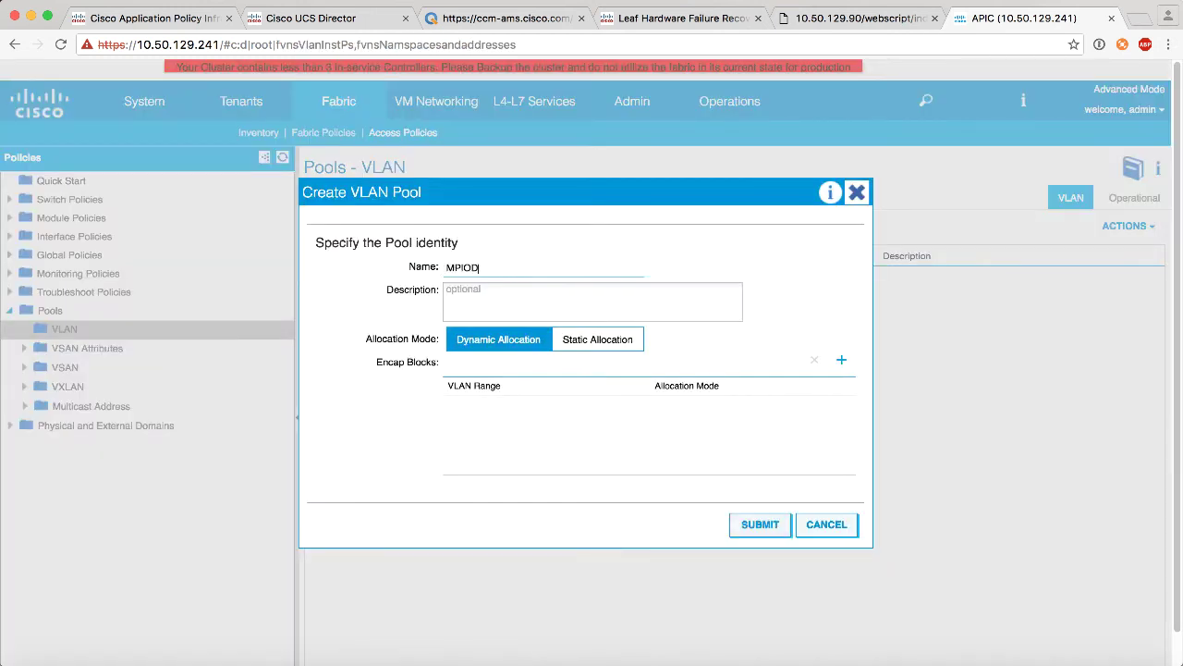
{"action": "key", "text": "BackSpace"}
{"action": "key", "text": "BackSpace"}
{"action": "type", "text": "OD_VLANS"}
Give the pool static allocation and an encap block of VLAN 4–4, then submit it.
{"action": "left_click", "coordinate": [584, 344]}
{"action": "left_click", "coordinate": [842, 360]}
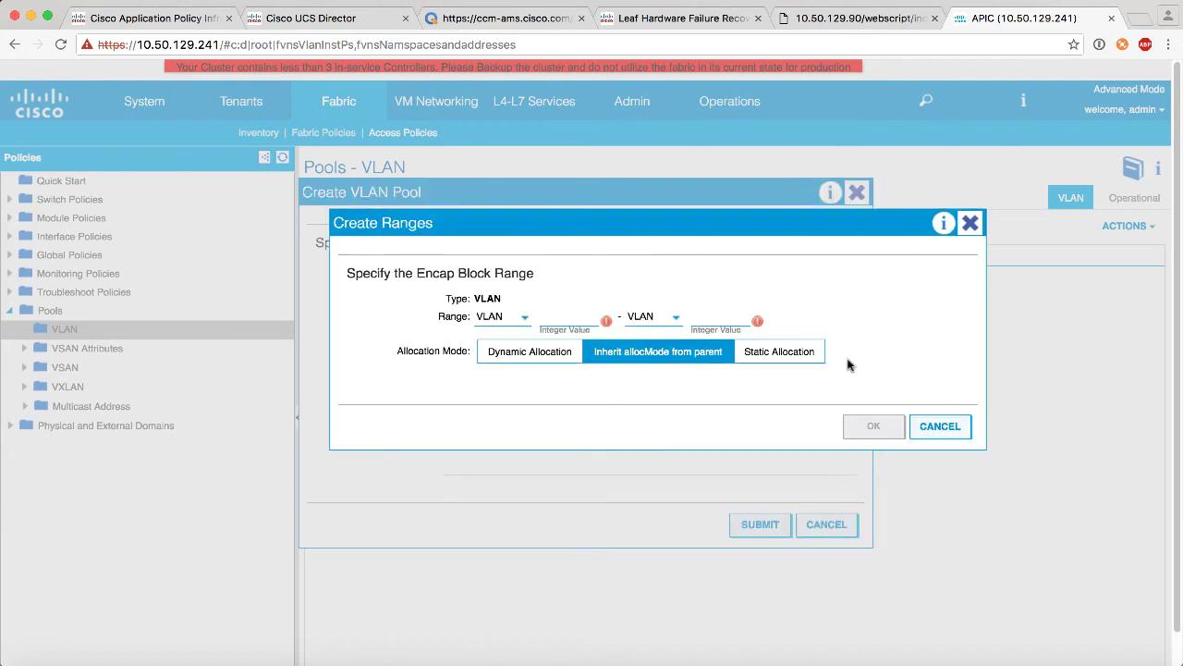
{"action": "type", "text": "4"}
{"action": "key", "text": "Tab"}
{"action": "type", "text": "4"}
{"action": "left_click", "coordinate": [886, 426]}
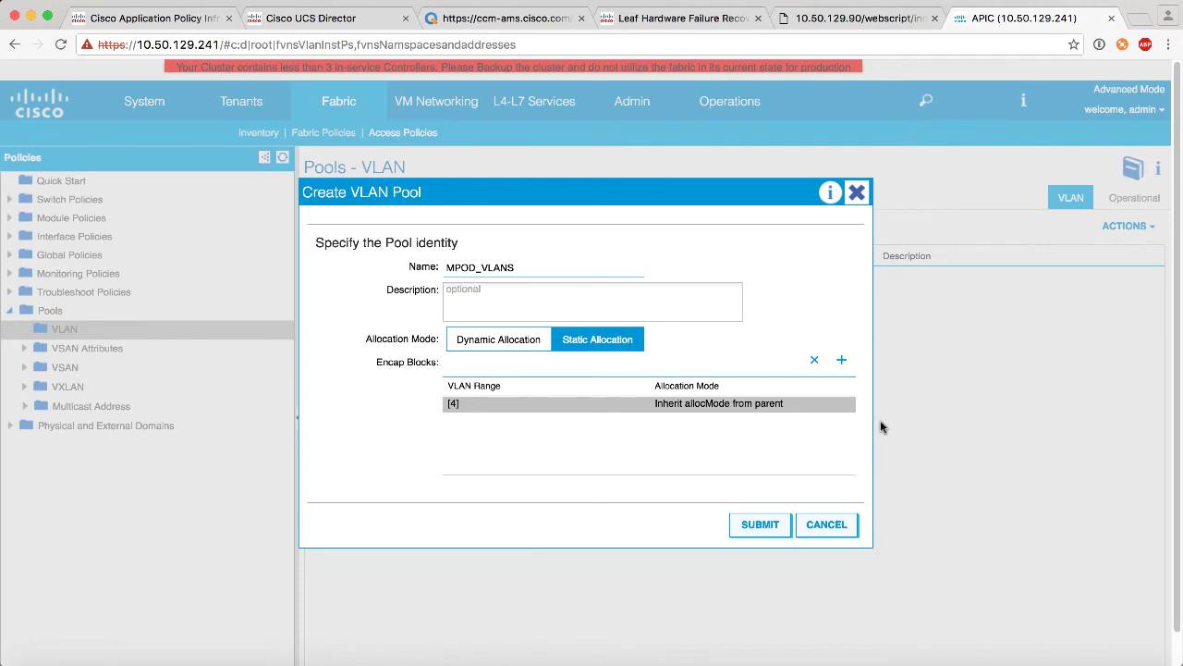
{"action": "left_click", "coordinate": [760, 525]}
{"action": "left_click", "coordinate": [8, 425]}
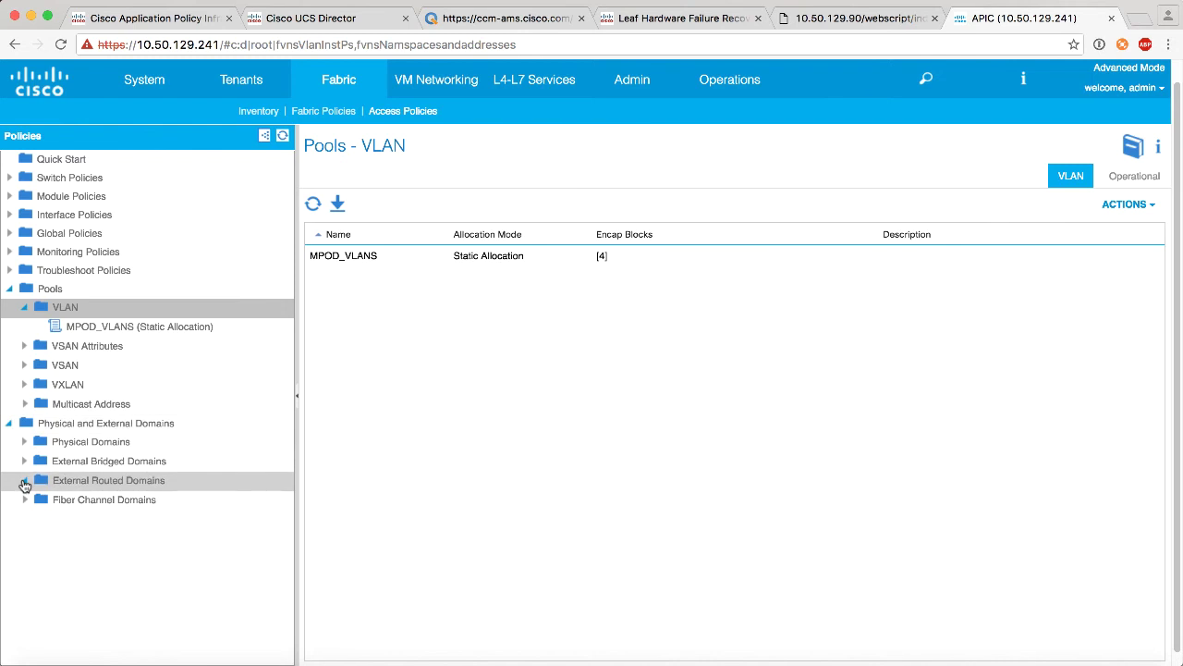
Create Layer 3 domain MPOD_L3_DOMAIN using the MPOD_VLANS VLAN pool.
{"action": "left_click", "coordinate": [25, 483]}
{"action": "right_click", "coordinate": [67, 485]}
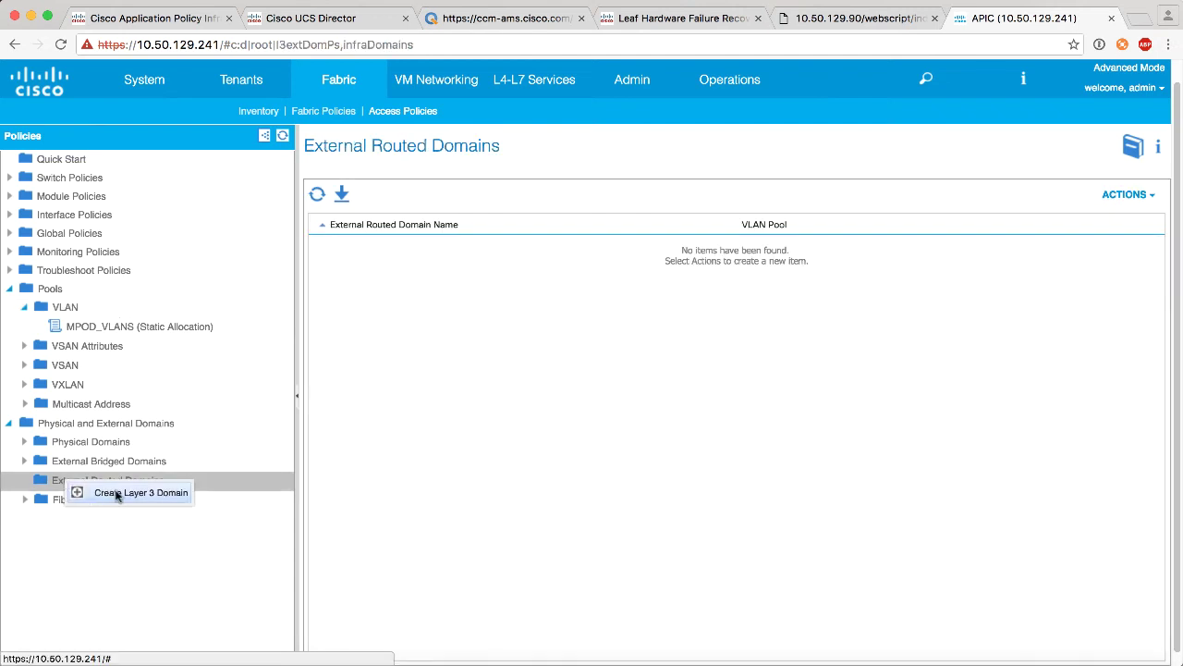
{"action": "left_click", "coordinate": [93, 491]}
{"action": "left_click", "coordinate": [476, 252]}
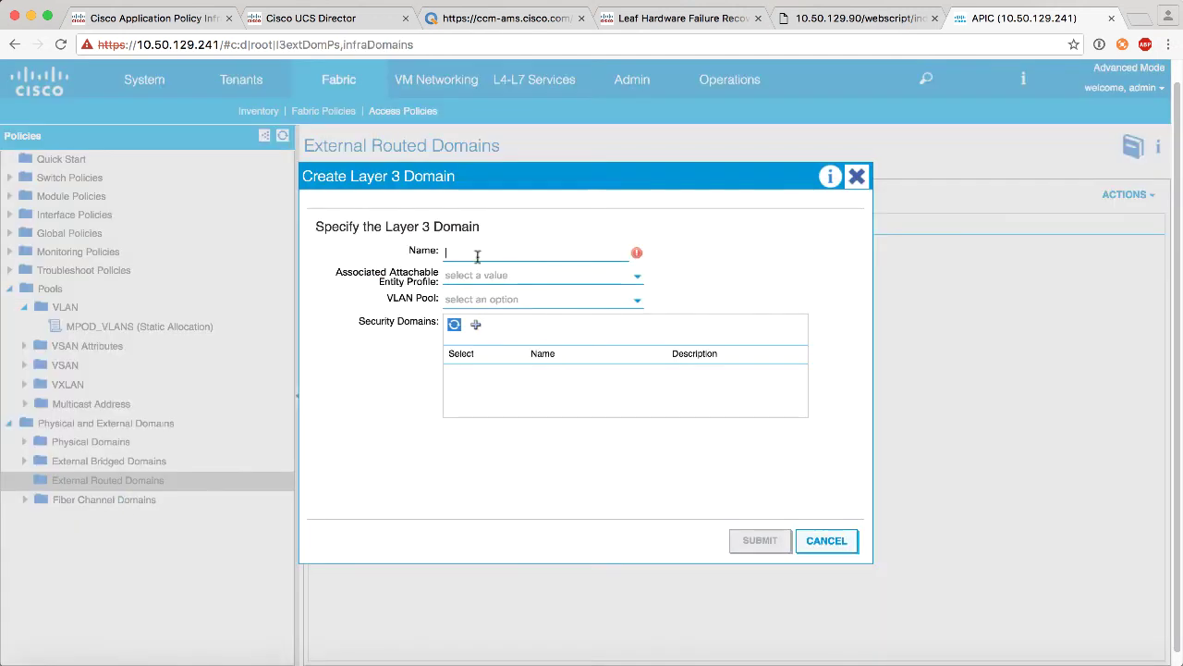
{"action": "type", "text": "MPIOD_"}
{"action": "key", "text": "BackSpace"}
{"action": "key", "text": "BackSpace"}
{"action": "key", "text": "BackSpace"}
{"action": "key", "text": "BackSpace"}
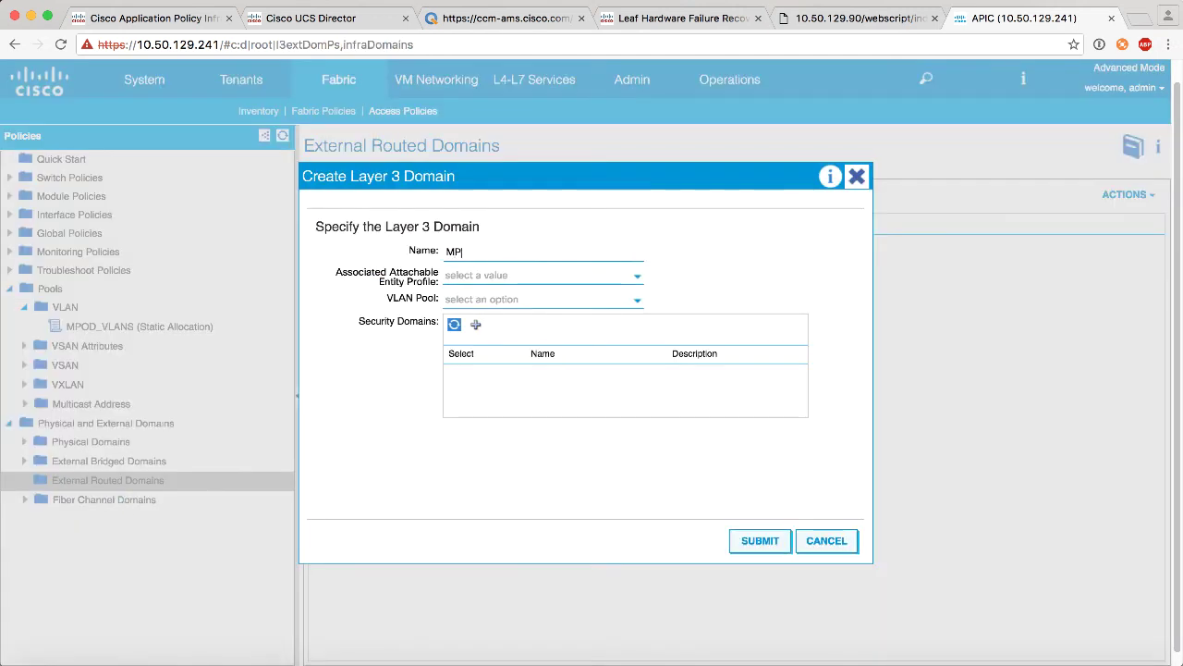
{"action": "type", "text": "OD_L3_DOMAIN"}
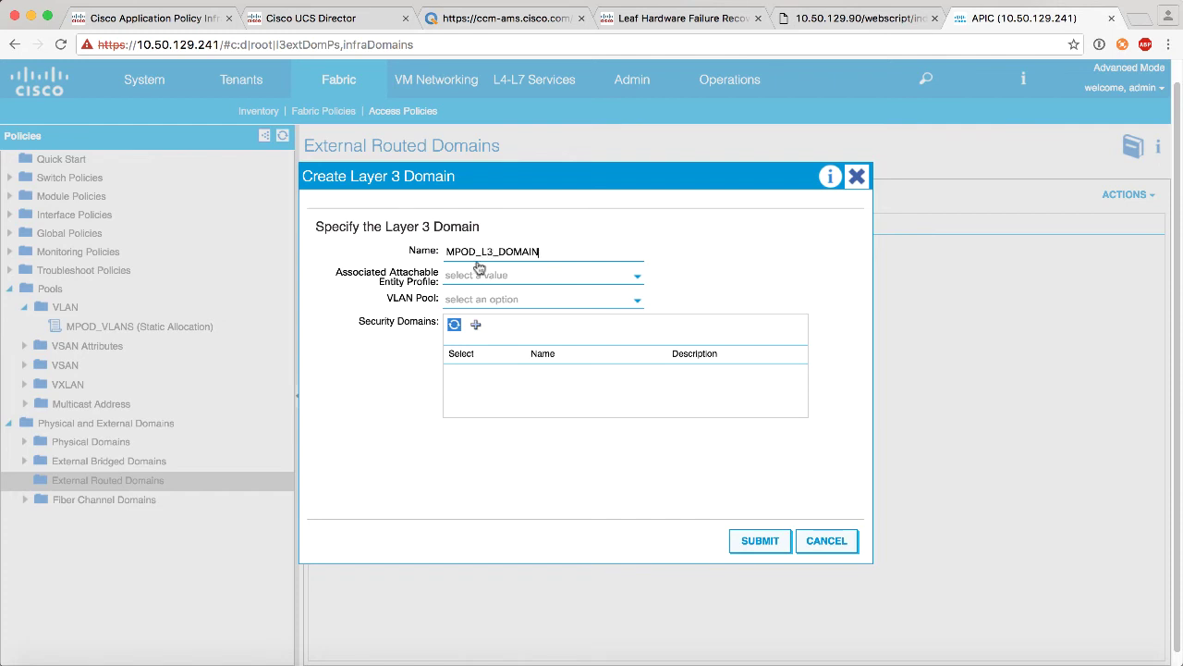
{"action": "left_click", "coordinate": [470, 300]}
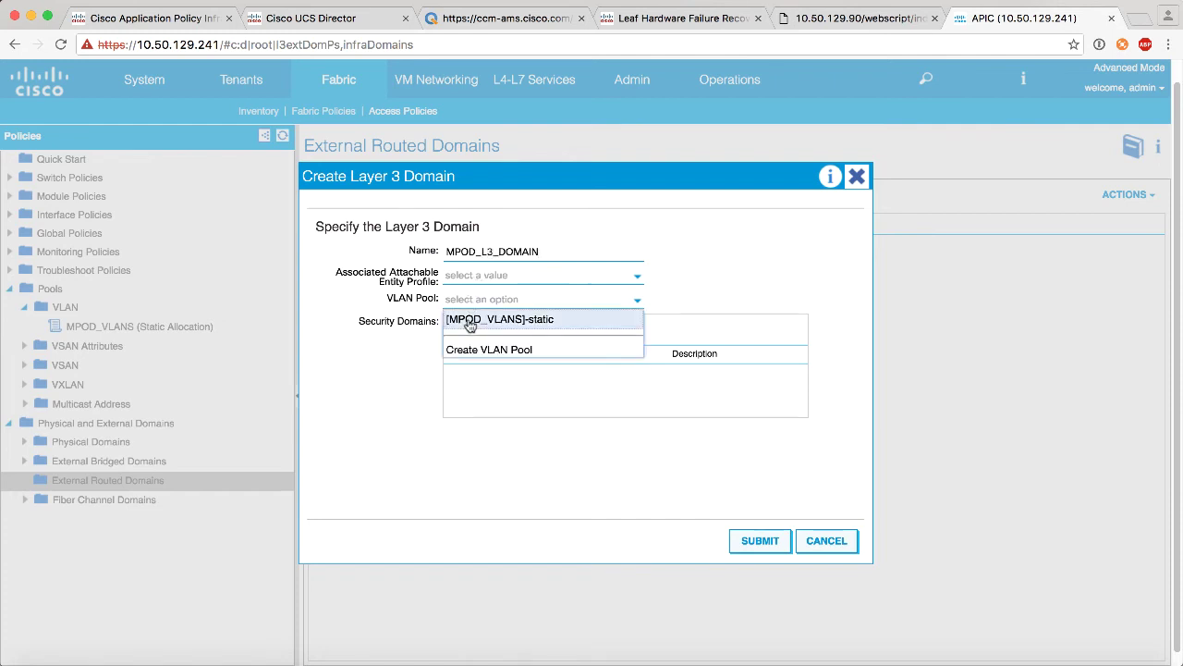
{"action": "left_click", "coordinate": [471, 320]}
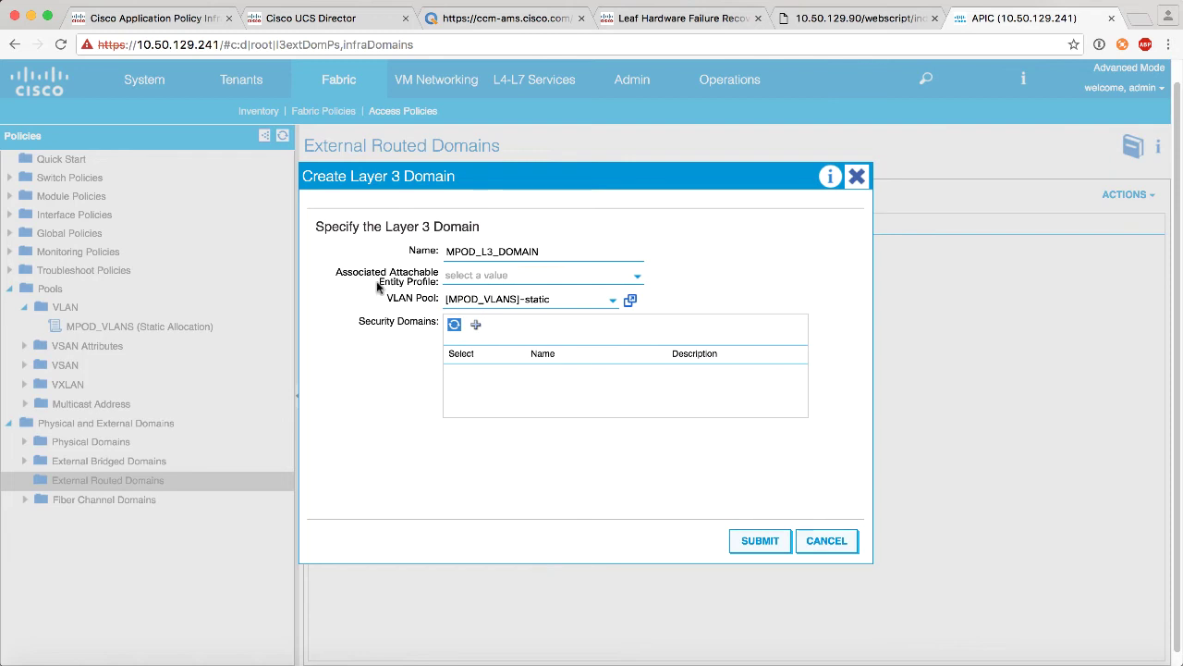
Add new entity profile MPOD_AAEP with infrastructure VLAN enabled, and submit the domain.
{"action": "left_click", "coordinate": [505, 275]}
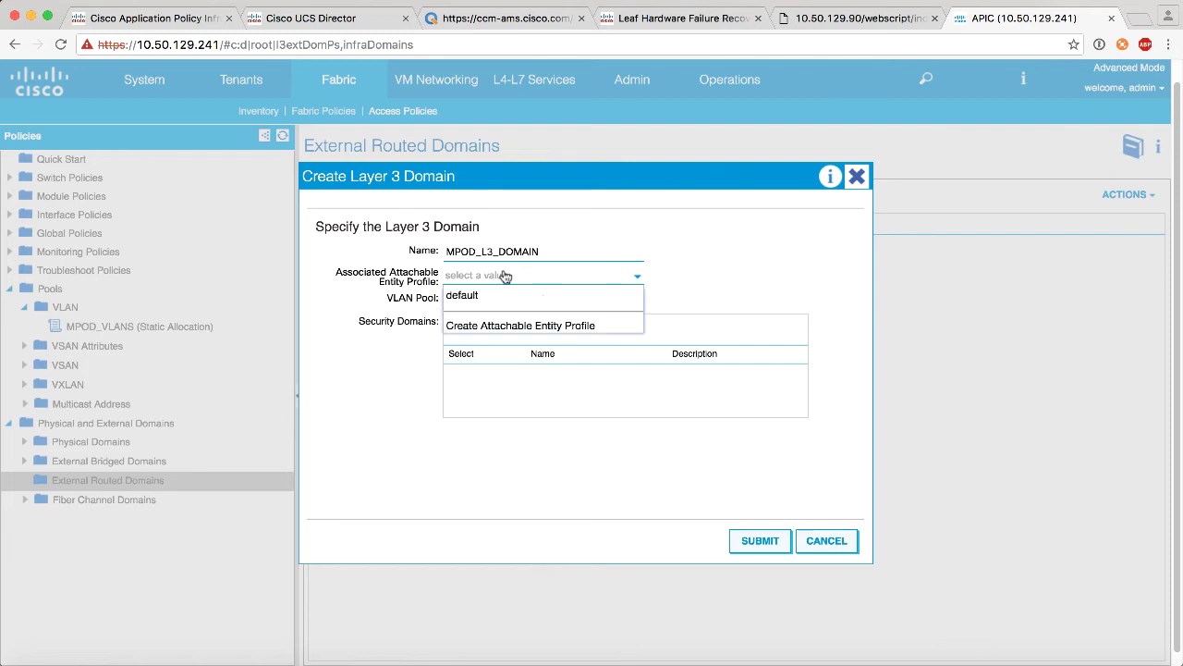
{"action": "left_click", "coordinate": [499, 327]}
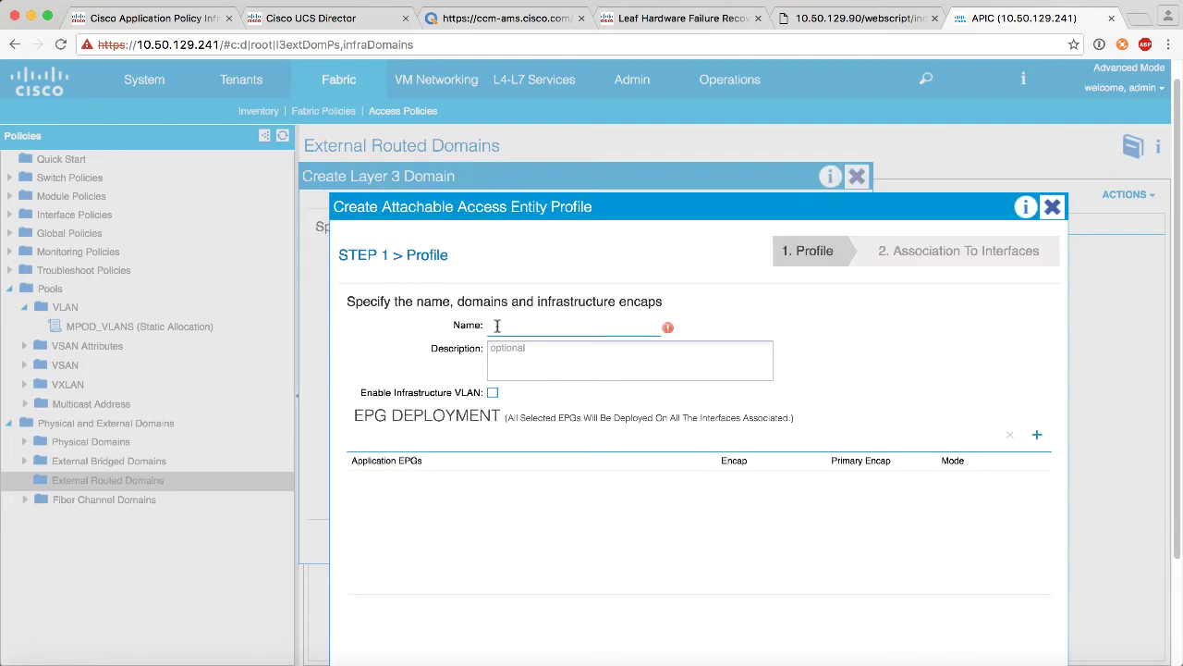
{"action": "type", "text": "MPOD_AAEP"}
{"action": "left_click", "coordinate": [493, 392]}
{"action": "scroll", "coordinate": [805, 444], "scroll_direction": "down", "scroll_amount": 3}
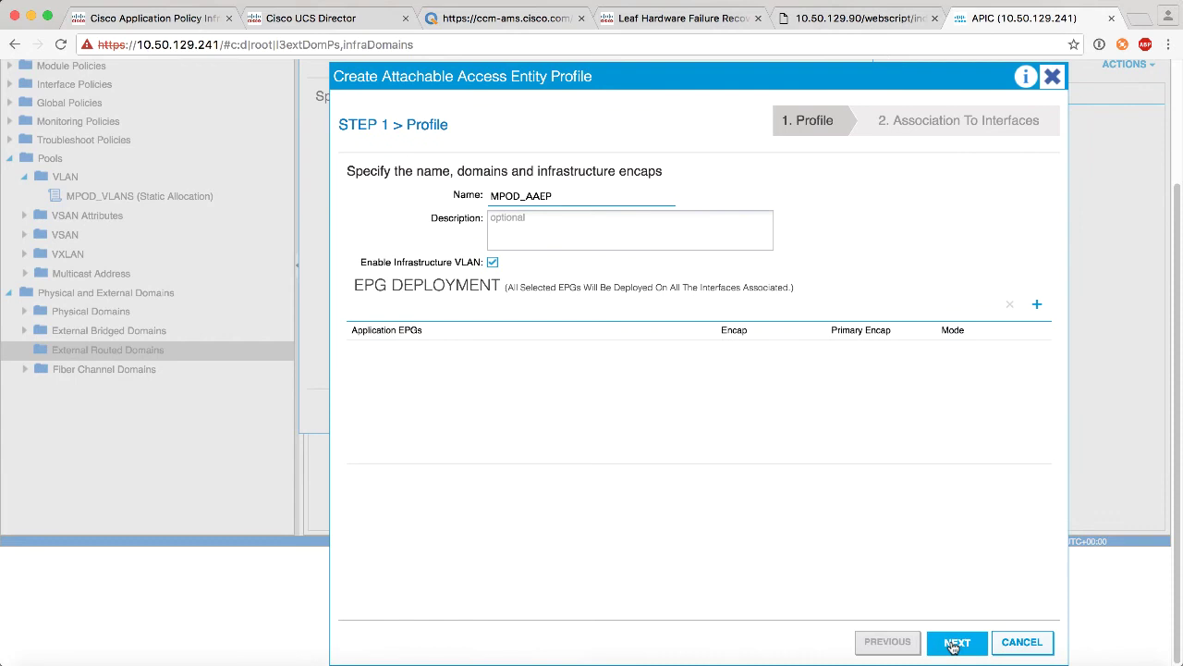
{"action": "left_click", "coordinate": [954, 644]}
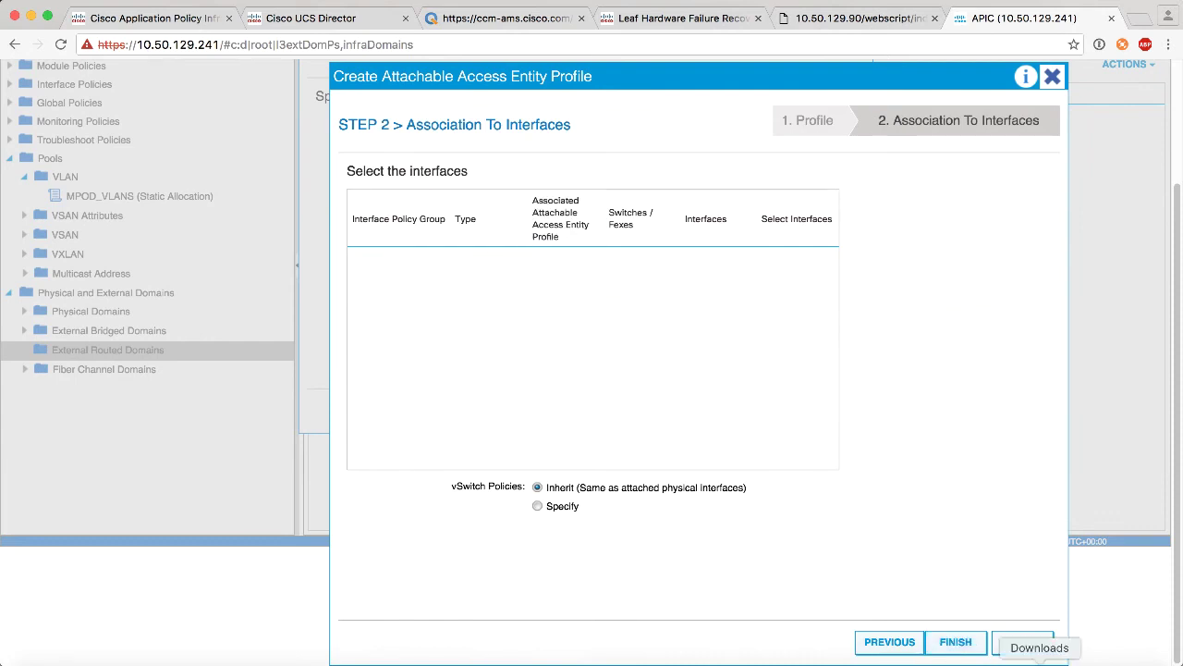
{"action": "left_click", "coordinate": [958, 647]}
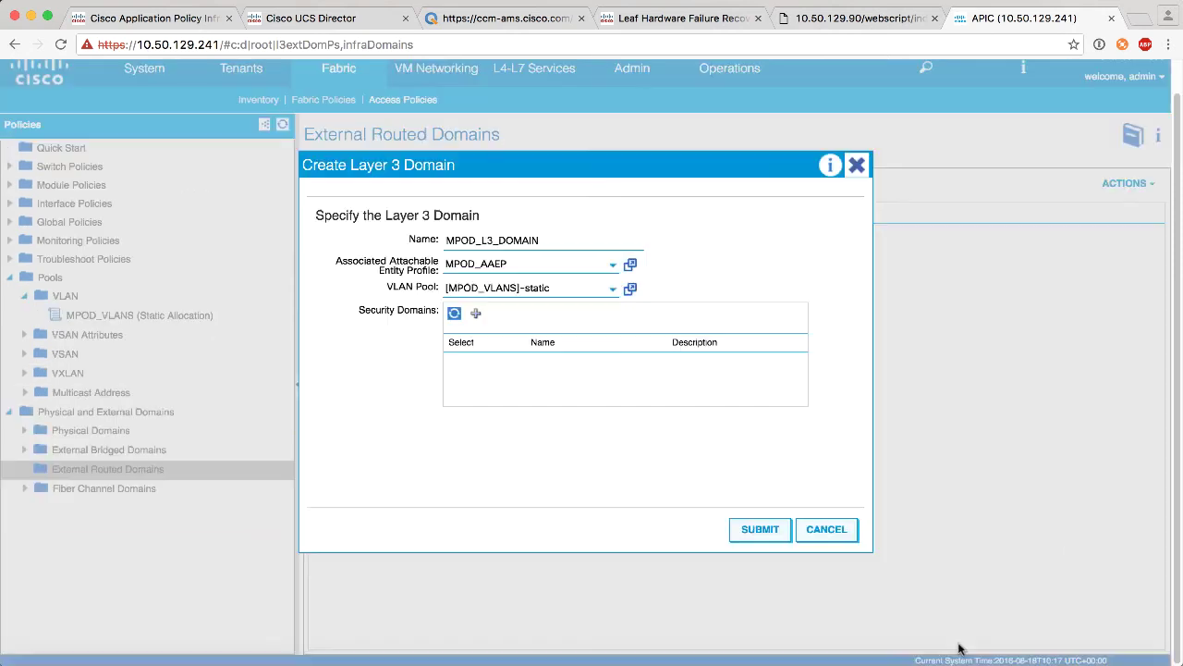
{"action": "left_click", "coordinate": [763, 532]}
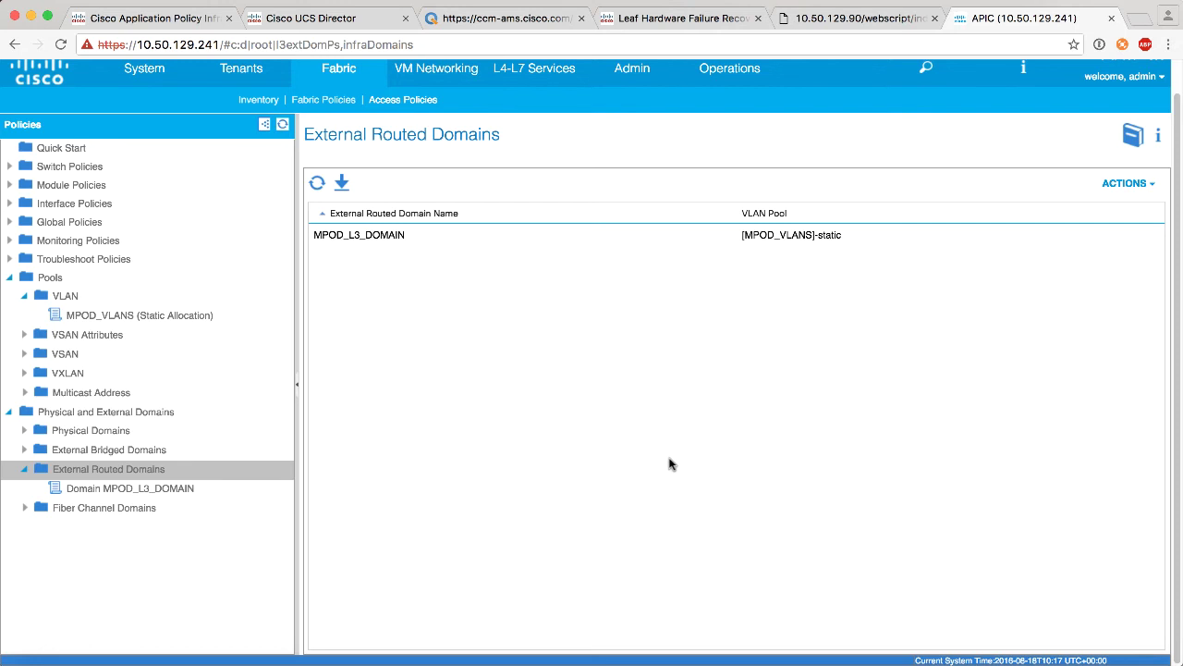
Create spine access port policy group SPINE1-PG attached to MPOD_AAEP.
{"action": "left_click", "coordinate": [10, 204]}
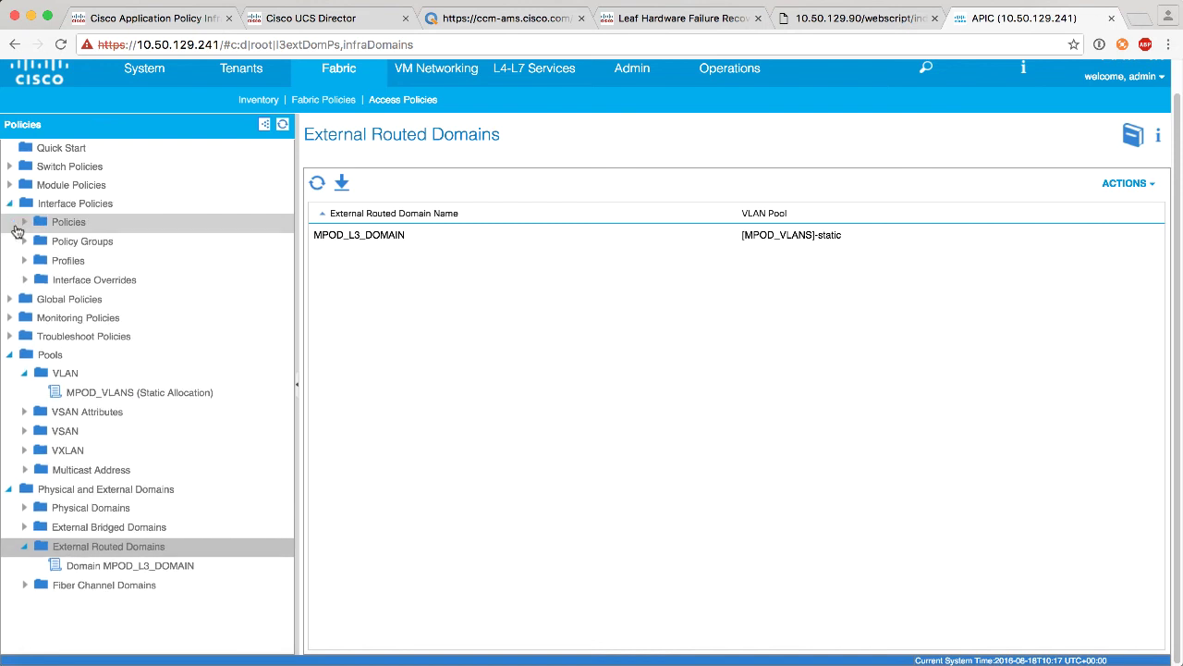
{"action": "left_click", "coordinate": [25, 242]}
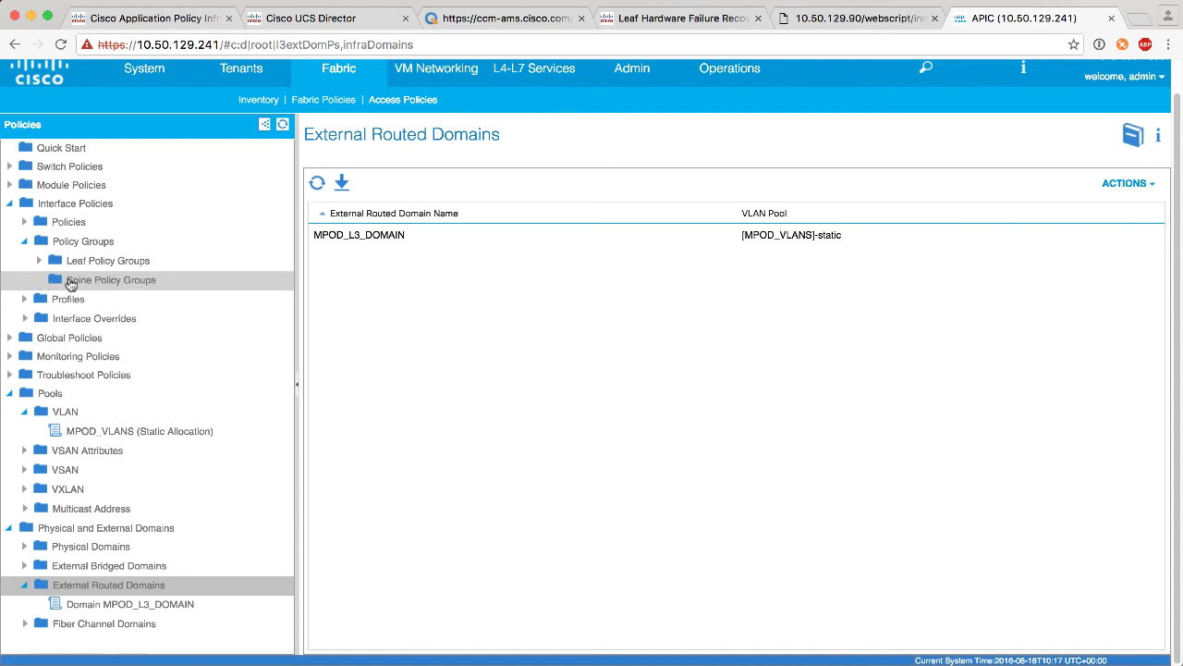
{"action": "left_click", "coordinate": [72, 279]}
{"action": "right_click", "coordinate": [73, 281]}
{"action": "left_click", "coordinate": [121, 294]}
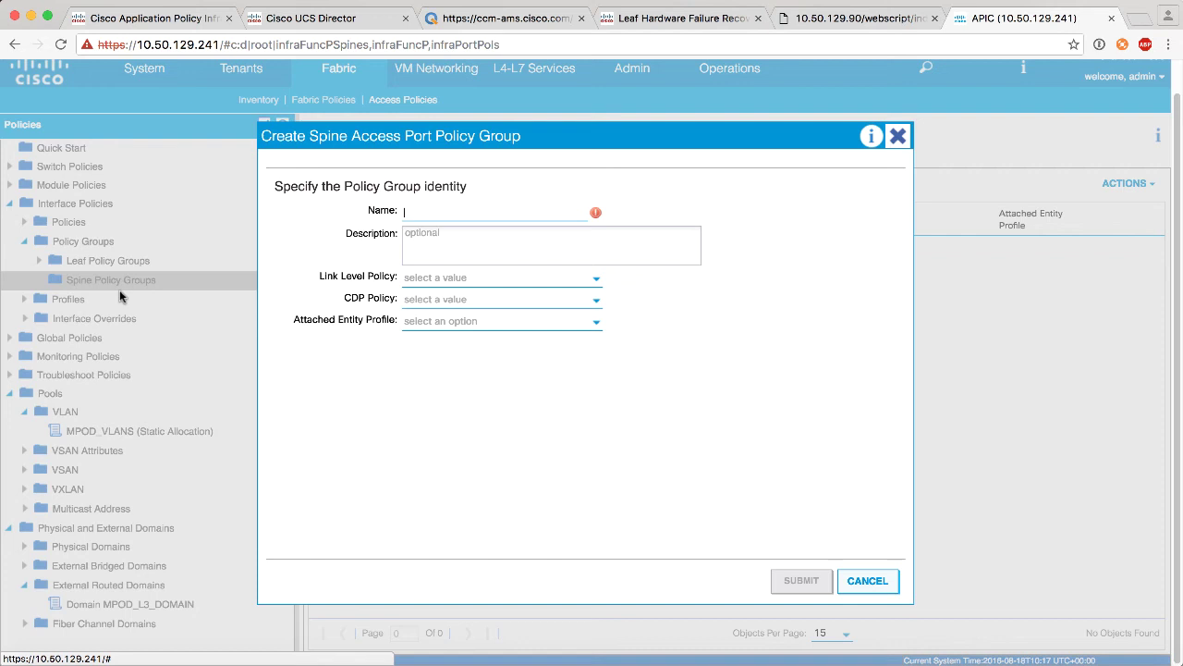
{"action": "type", "text": "SPINE"}
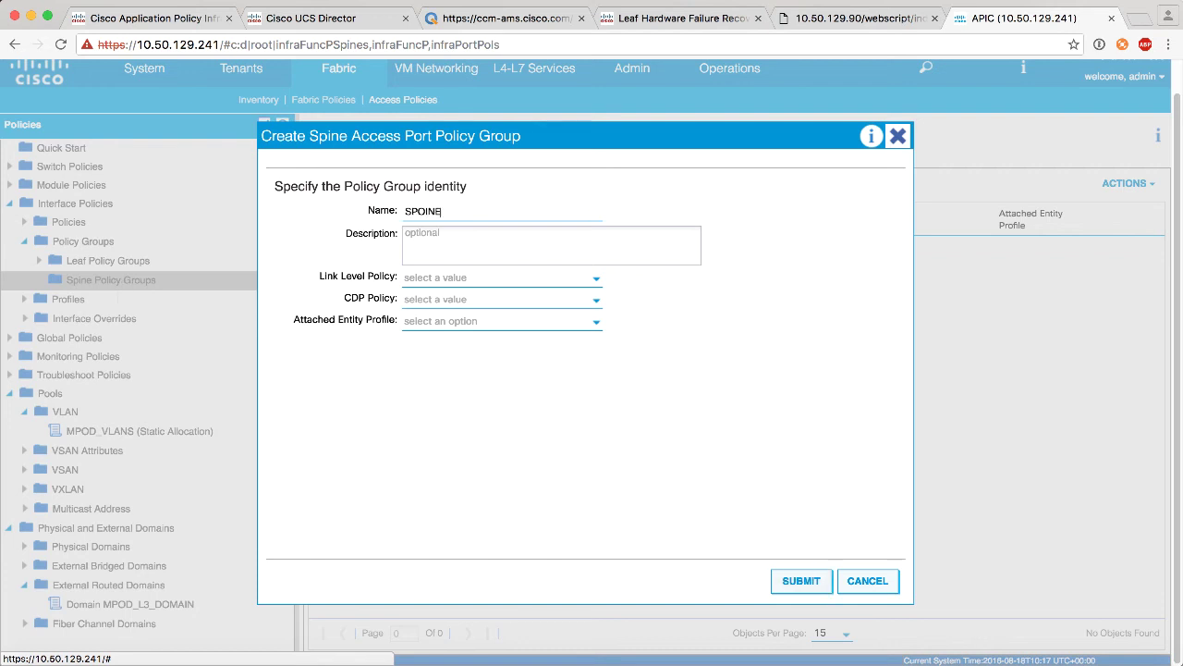
{"action": "key", "text": "BackSpace"}
{"action": "key", "text": "BackSpace"}
{"action": "key", "text": "BackSpace"}
{"action": "key", "text": "BackSpace"}
{"action": "type", "text": "PION"}
{"action": "key", "text": "BackSpace"}
{"action": "key", "text": "BackSpace"}
{"action": "type", "text": "NE1-PG"}
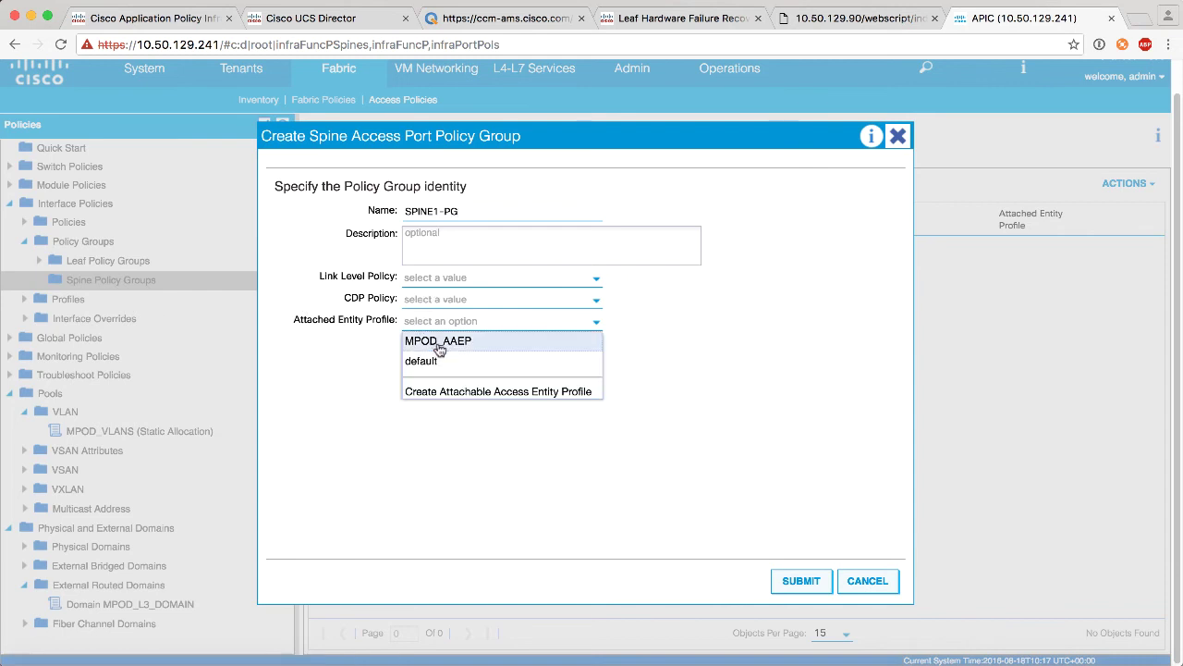
{"action": "left_click", "coordinate": [439, 343]}
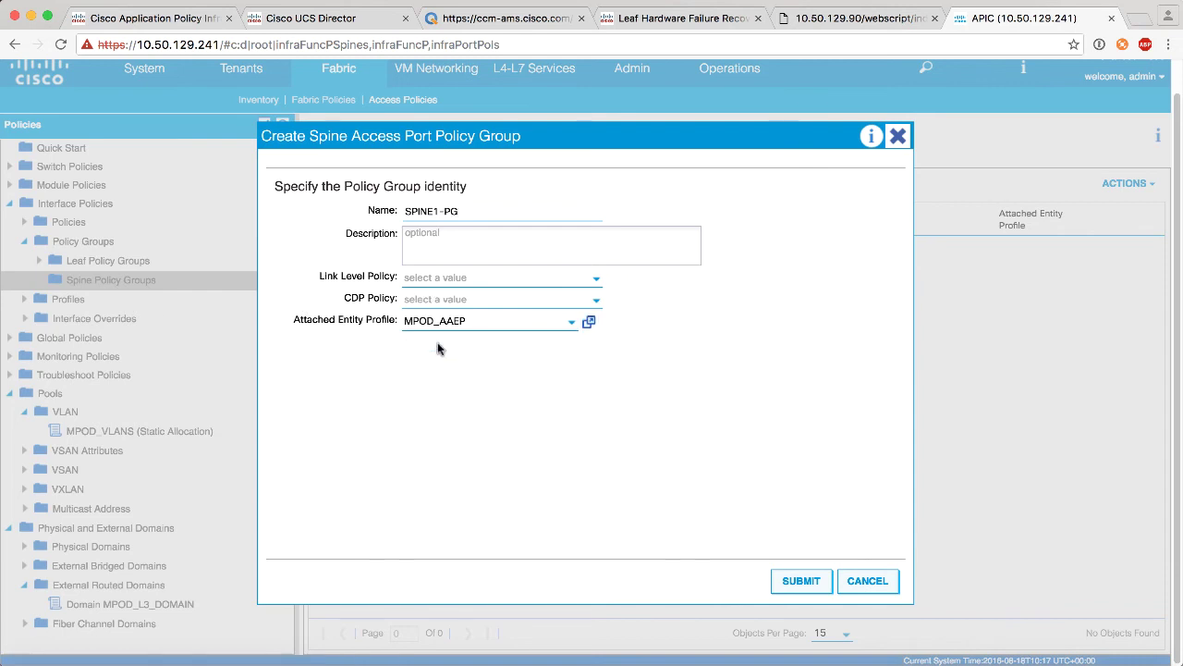
{"action": "left_click", "coordinate": [801, 581]}
Create spine access port policy group SPINE2-PG, also attached to MPOD_AAEP.
{"action": "mouse_move", "coordinate": [115, 280]}
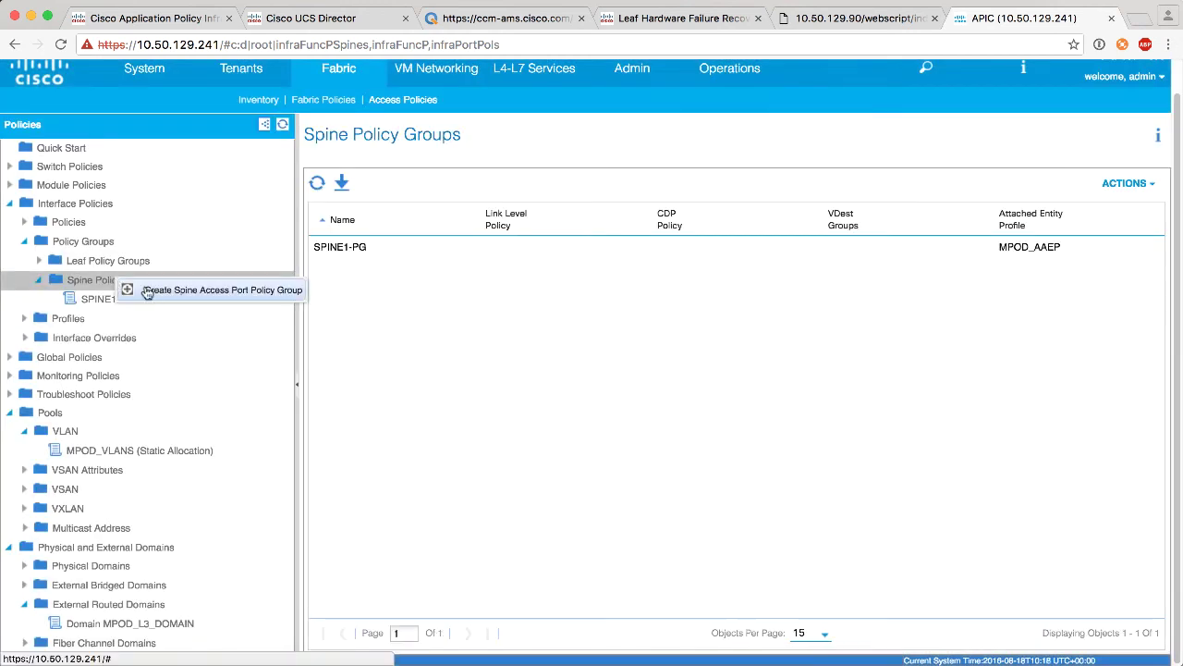
{"action": "left_click", "coordinate": [148, 290]}
{"action": "left_click", "coordinate": [497, 211]}
{"action": "type", "text": "SPINE2"}
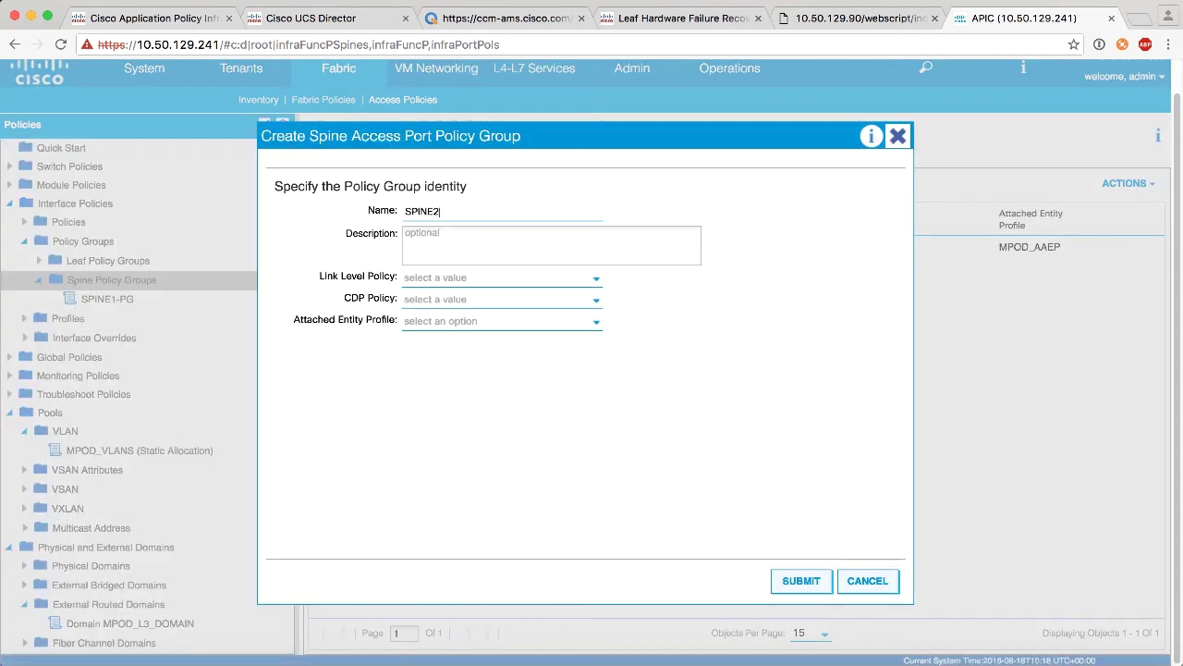
{"action": "type", "text": "-PG"}
{"action": "left_click", "coordinate": [510, 321]}
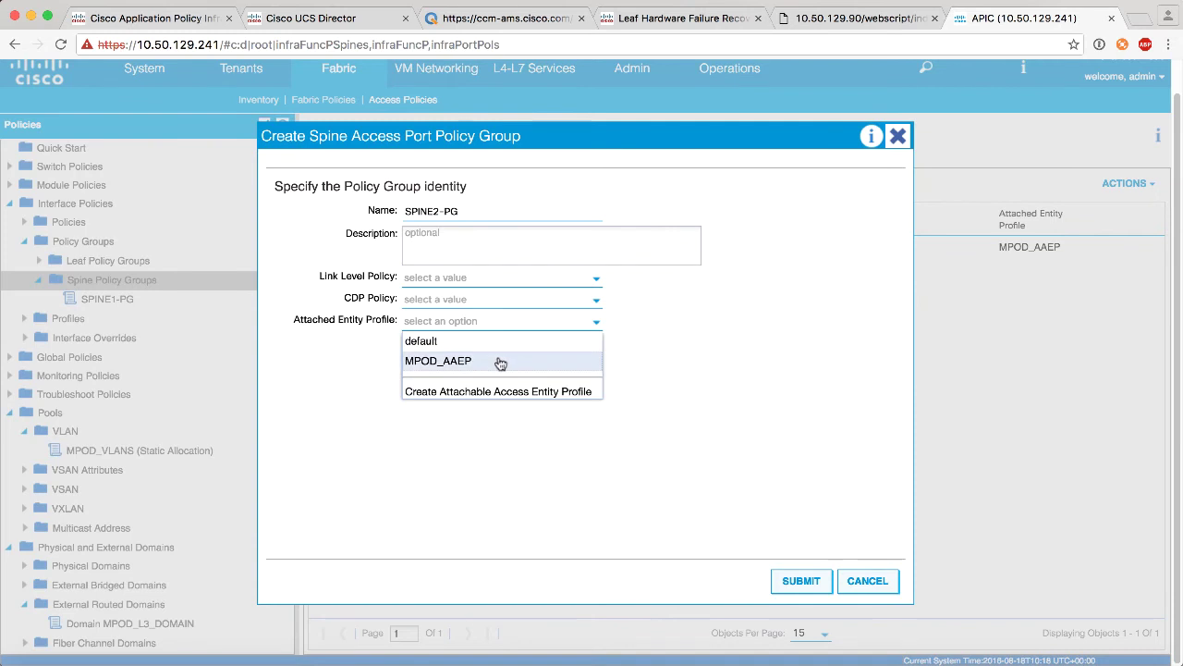
{"action": "left_click", "coordinate": [500, 361]}
{"action": "left_click", "coordinate": [801, 582]}
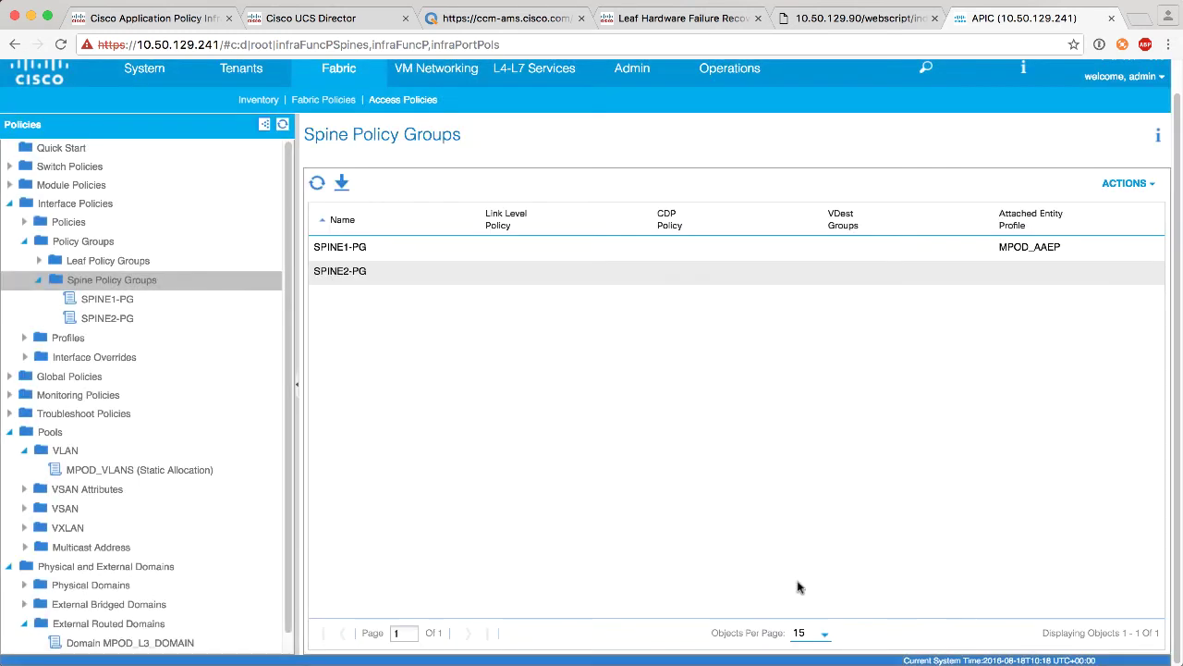
{"action": "left_click", "coordinate": [39, 281]}
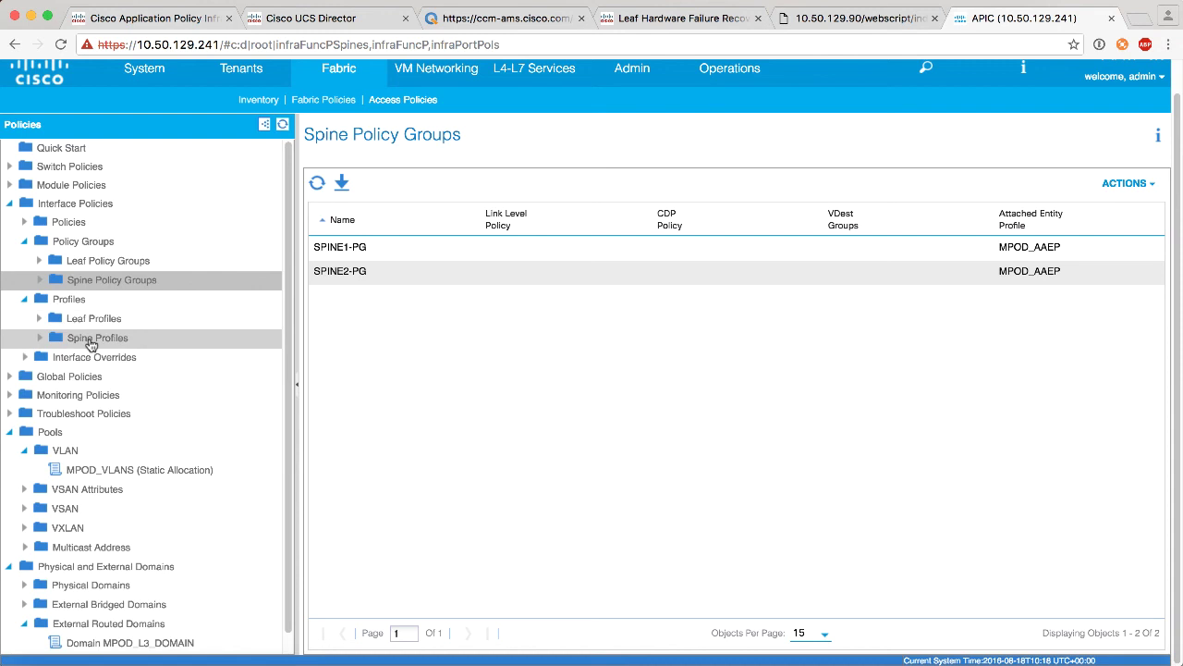
Create spine interface profile SPINE1-INTS with selector ETH1_20 on interface 1/20 using SPINE1-PG.
{"action": "left_click", "coordinate": [91, 343]}
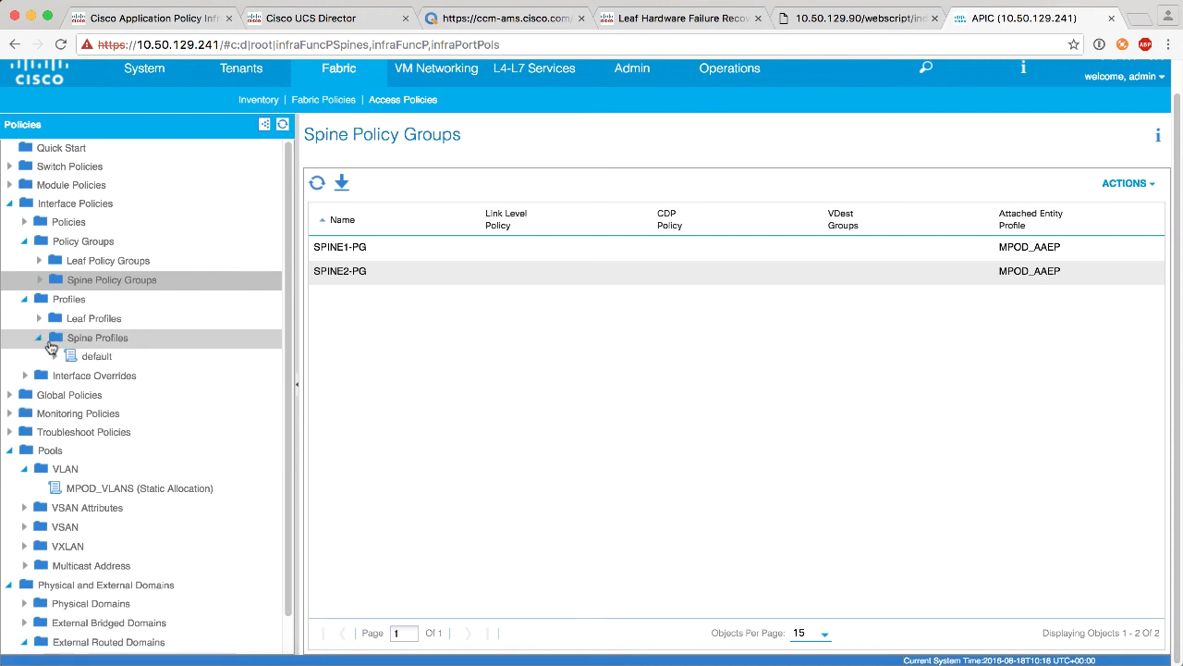
{"action": "right_click", "coordinate": [89, 345]}
{"action": "left_click", "coordinate": [185, 355]}
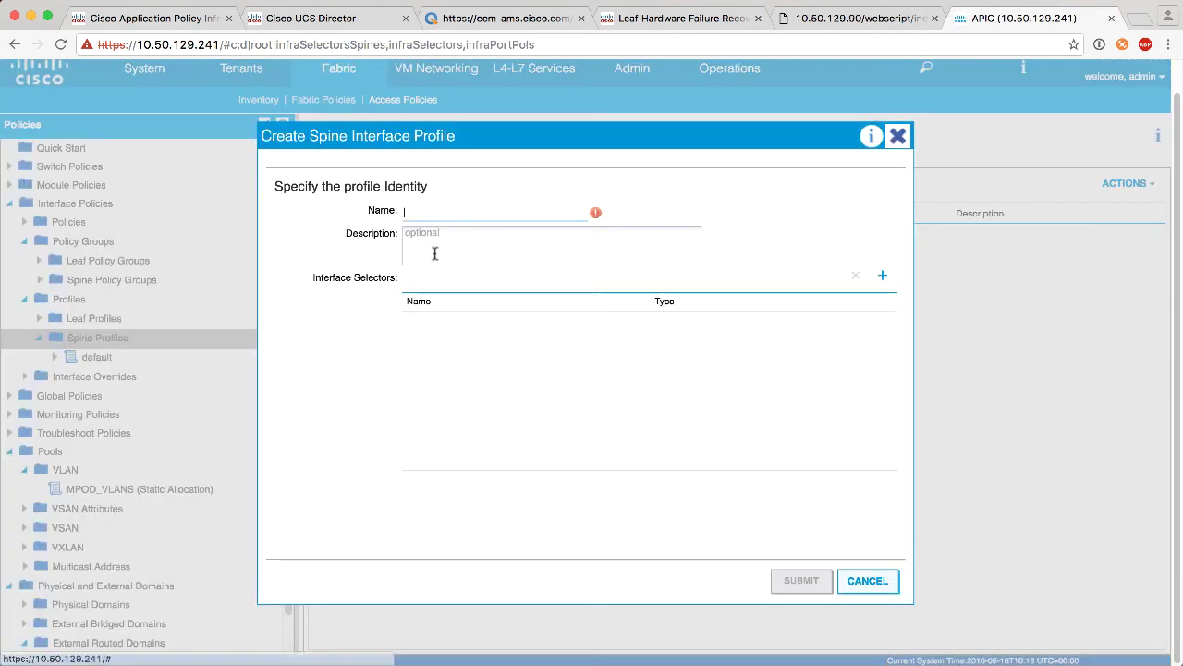
{"action": "left_click", "coordinate": [444, 213]}
{"action": "type", "text": "SPINE1-INTS"}
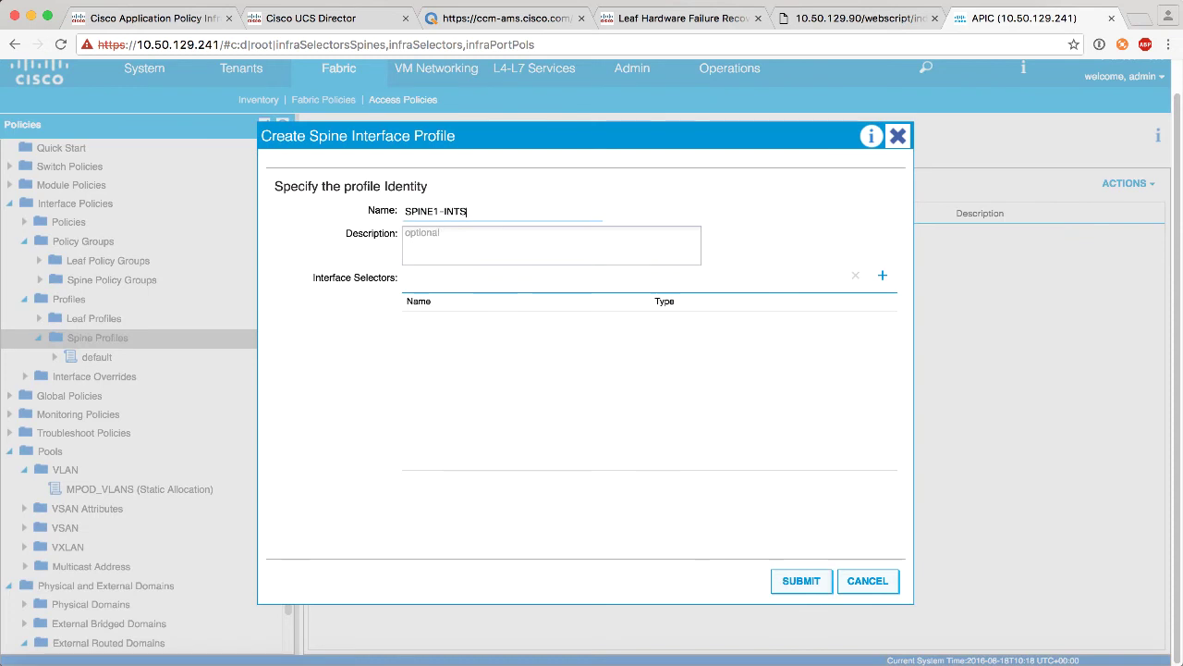
{"action": "left_click", "coordinate": [882, 276]}
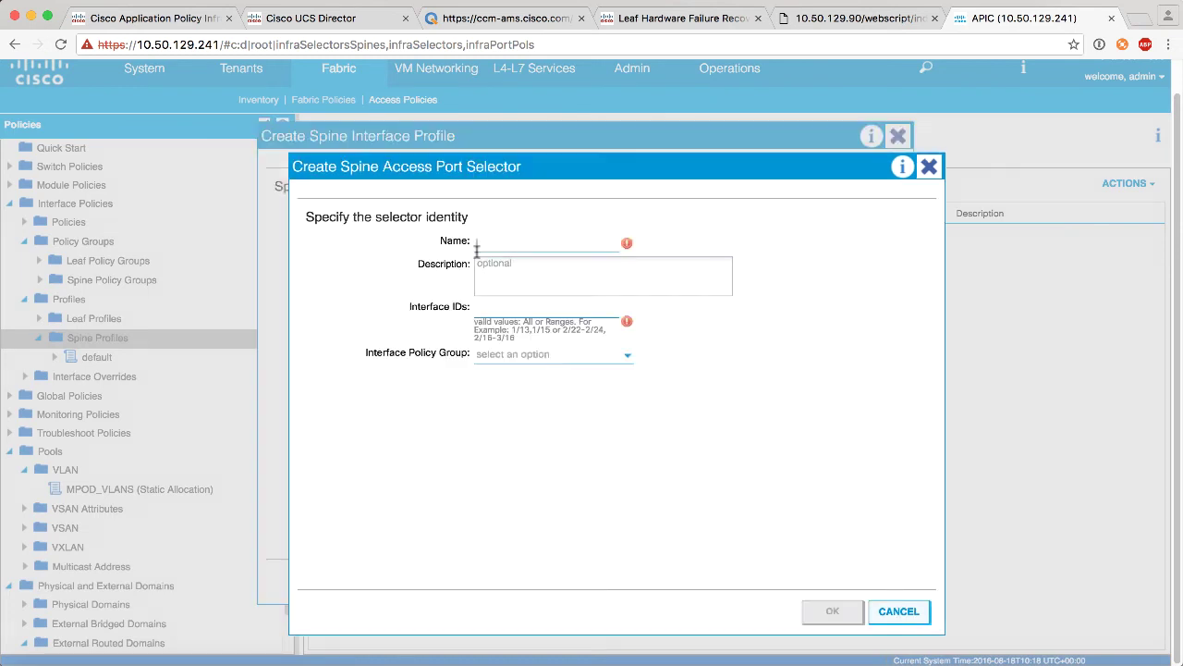
{"action": "type", "text": "ETH"}
{"action": "type", "text": "1/20"}
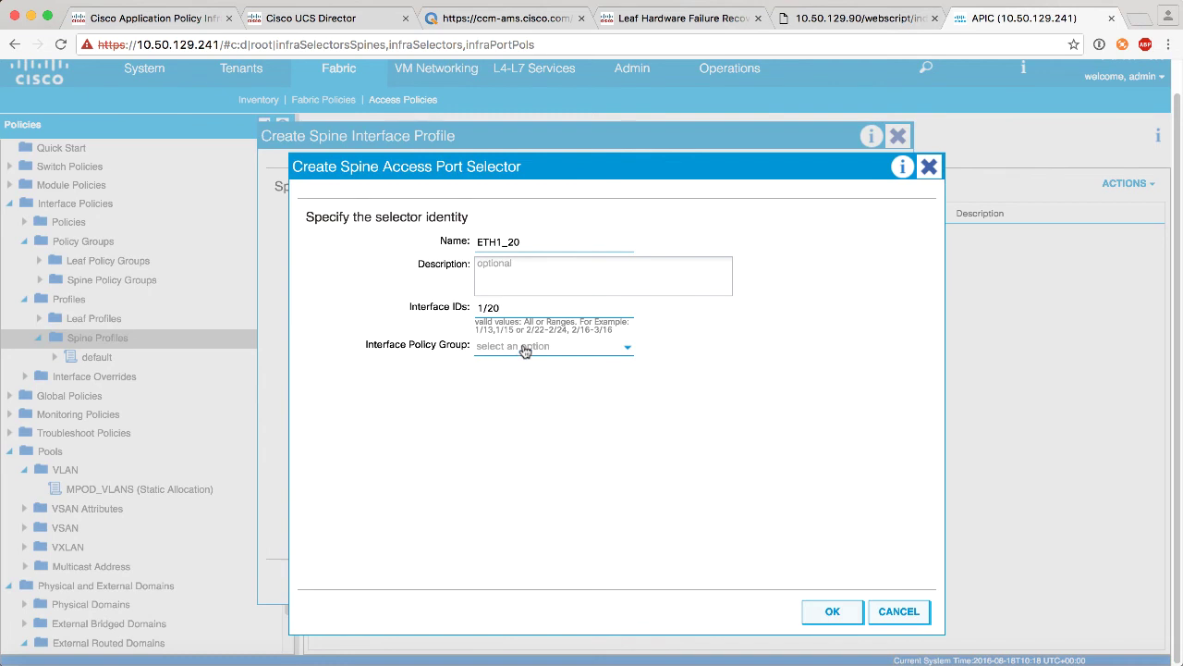
{"action": "left_click", "coordinate": [524, 349]}
{"action": "left_click", "coordinate": [519, 368]}
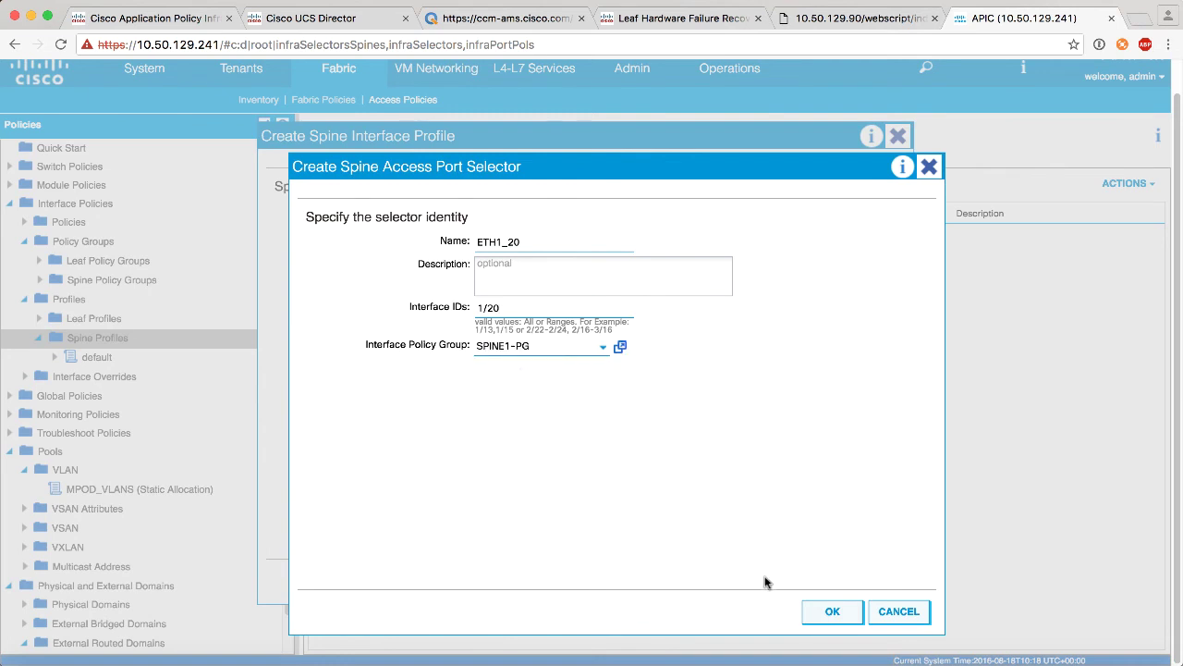
{"action": "left_click", "coordinate": [829, 613]}
{"action": "left_click", "coordinate": [818, 585]}
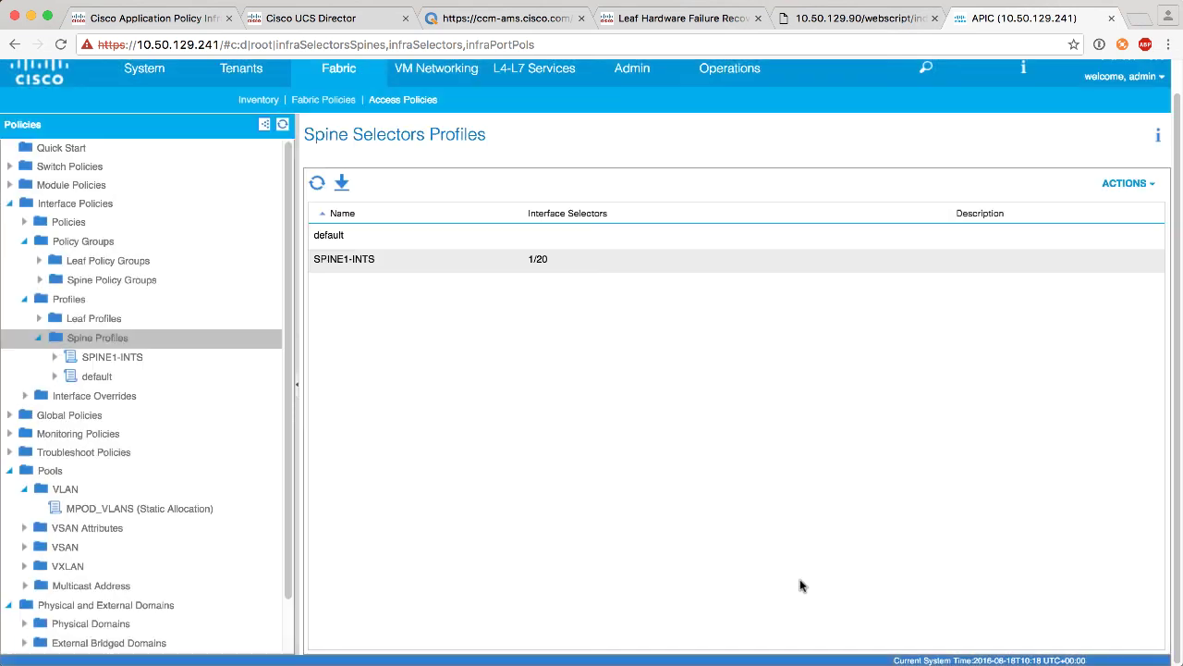
Create spine interface profile SPINE2-INTS with selector ETH1_20 on interface 1/20 using SPINE2-PG.
{"action": "right_click", "coordinate": [91, 341]}
{"action": "left_click", "coordinate": [129, 347]}
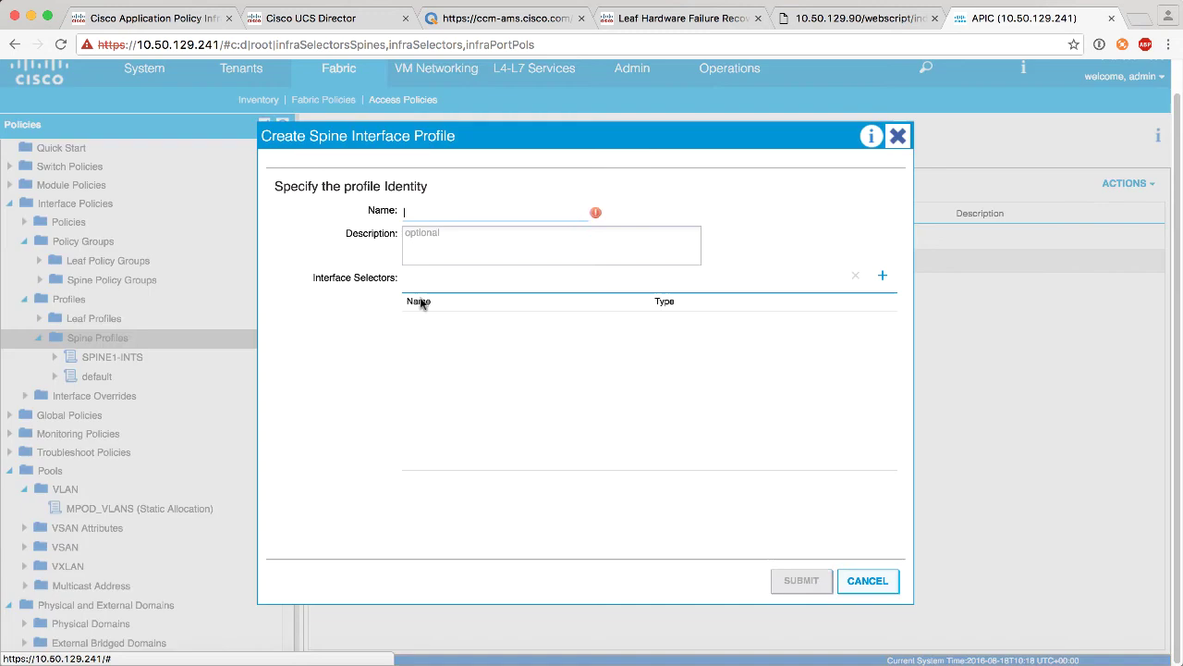
{"action": "type", "text": "spine"}
{"action": "key", "text": "BackSpace"}
{"action": "key", "text": "BackSpace"}
{"action": "key", "text": "BackSpace"}
{"action": "key", "text": "BackSpace"}
{"action": "key", "text": "BackSpace"}
{"action": "type", "text": "SPINE2-INTS"}
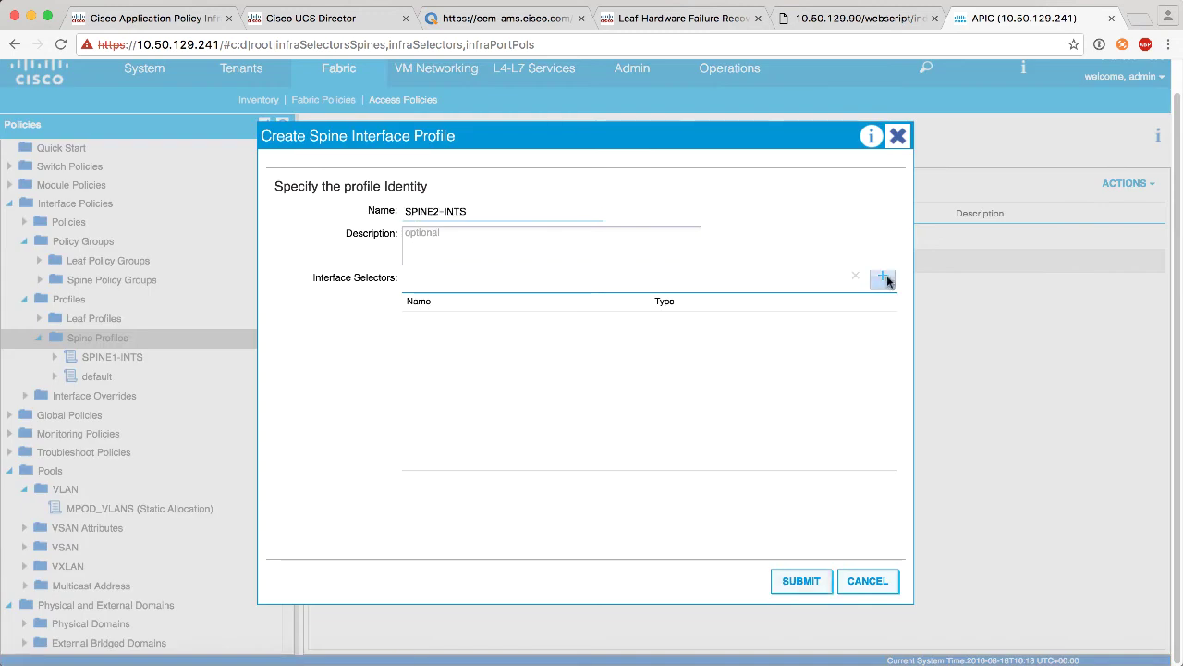
{"action": "left_click", "coordinate": [883, 275]}
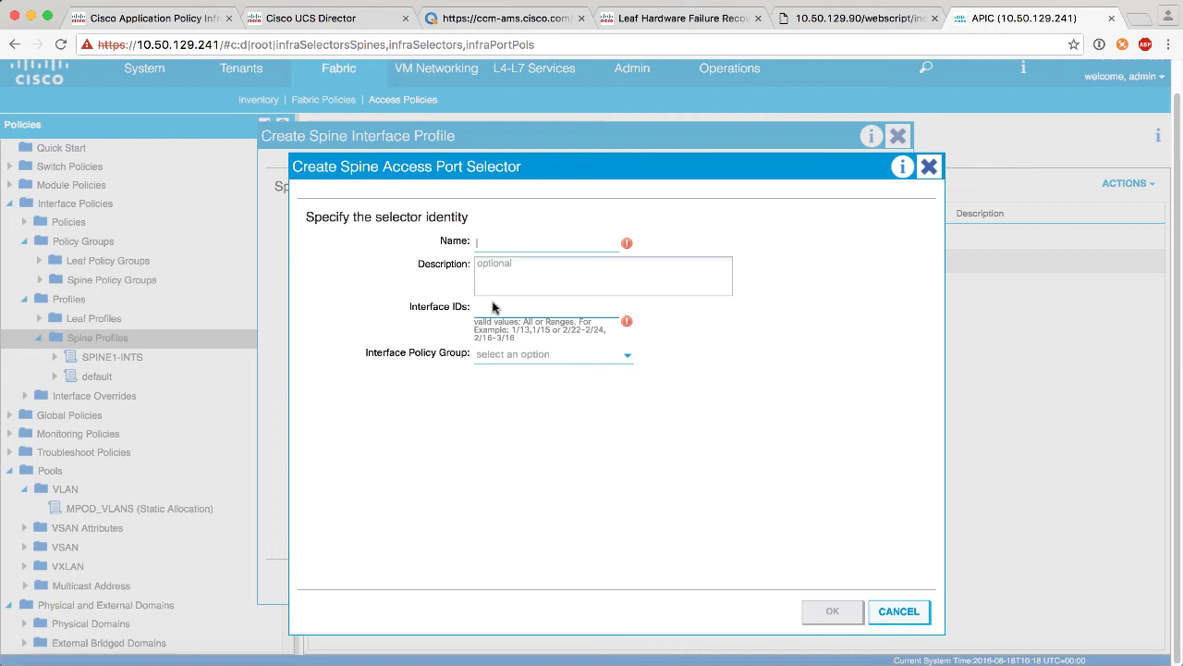
{"action": "type", "text": "ETH"}
{"action": "type", "text": "1/20"}
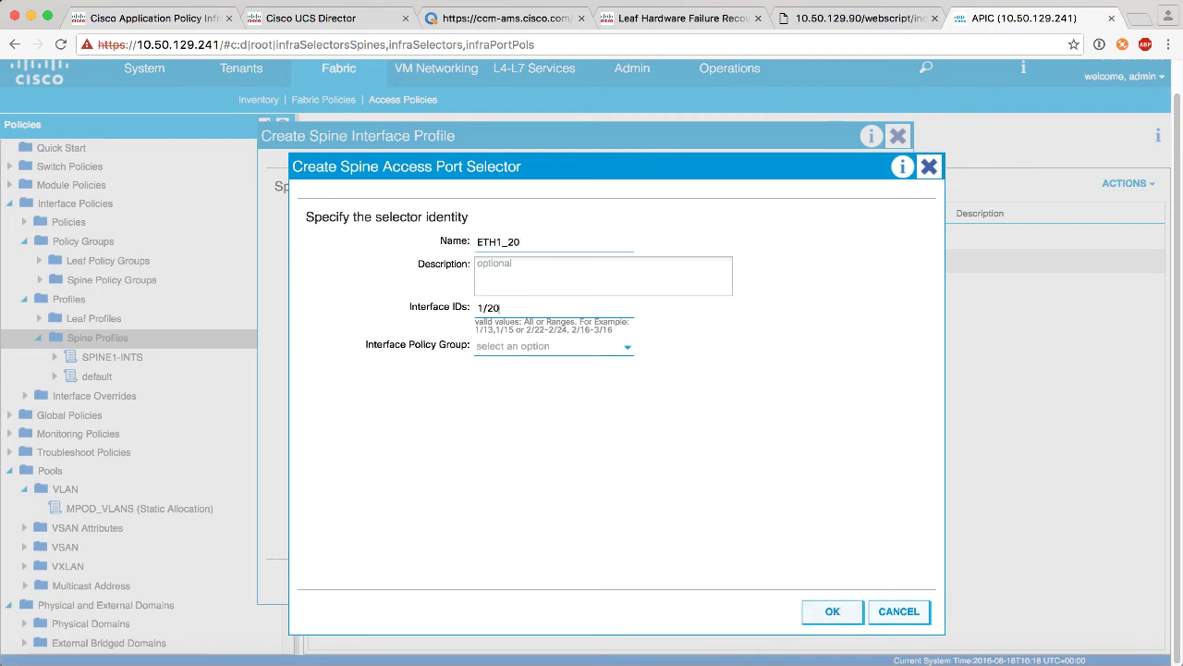
{"action": "left_click", "coordinate": [531, 348]}
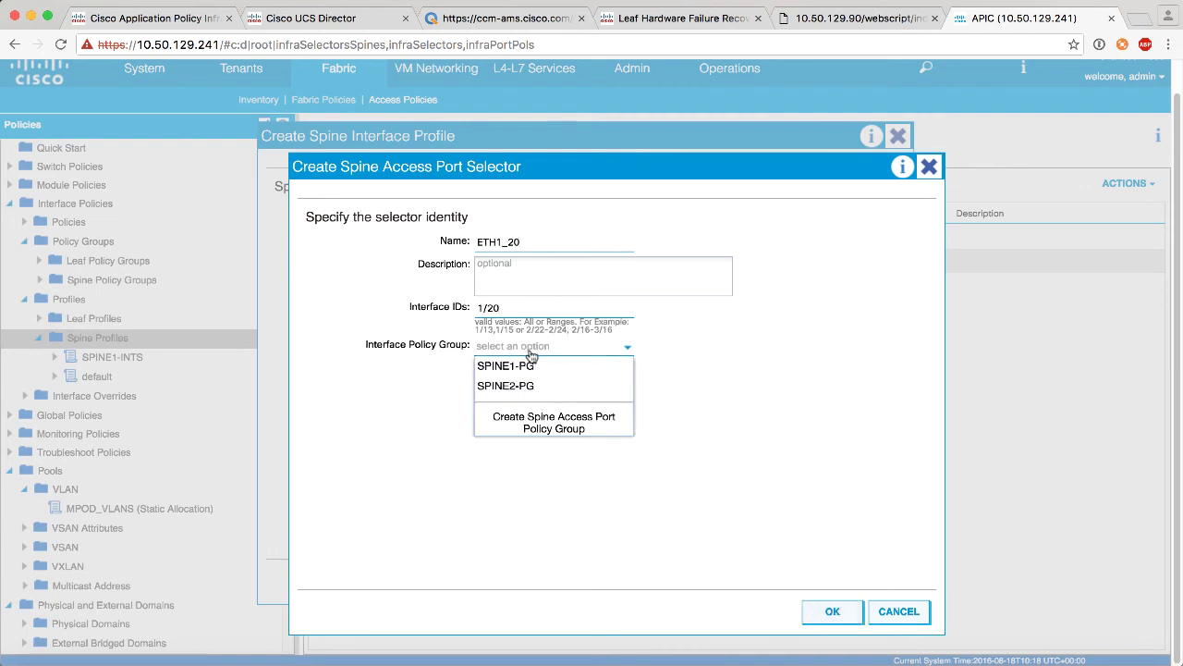
{"action": "left_click", "coordinate": [531, 385]}
{"action": "left_click", "coordinate": [832, 612]}
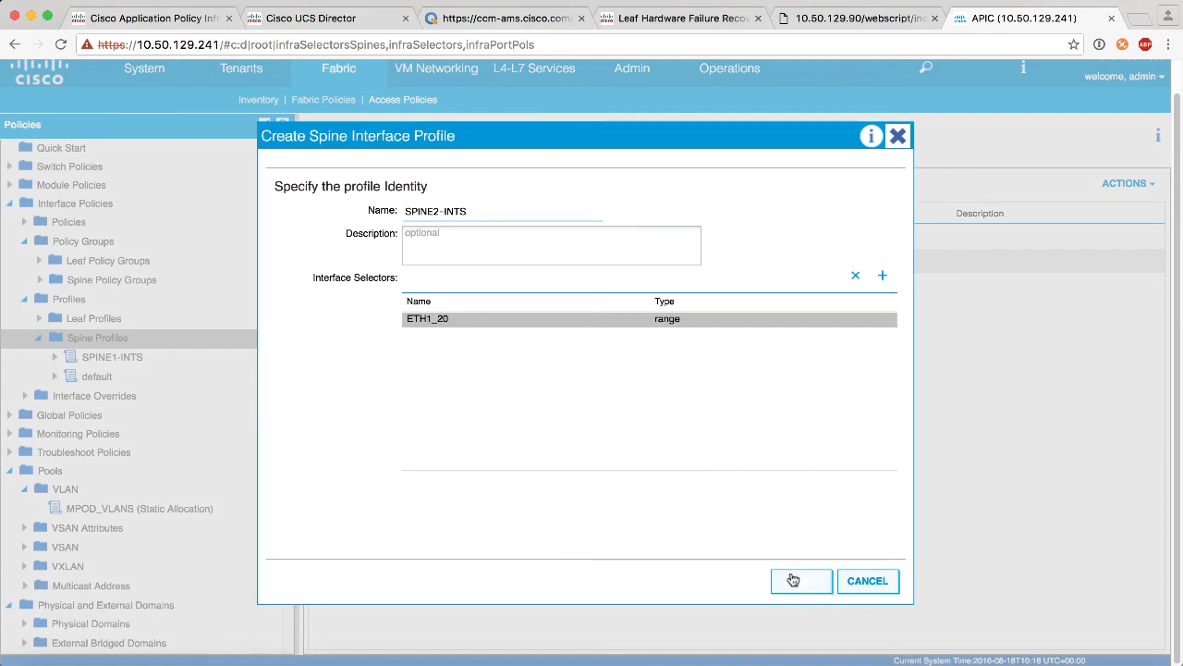
{"action": "left_click", "coordinate": [801, 580]}
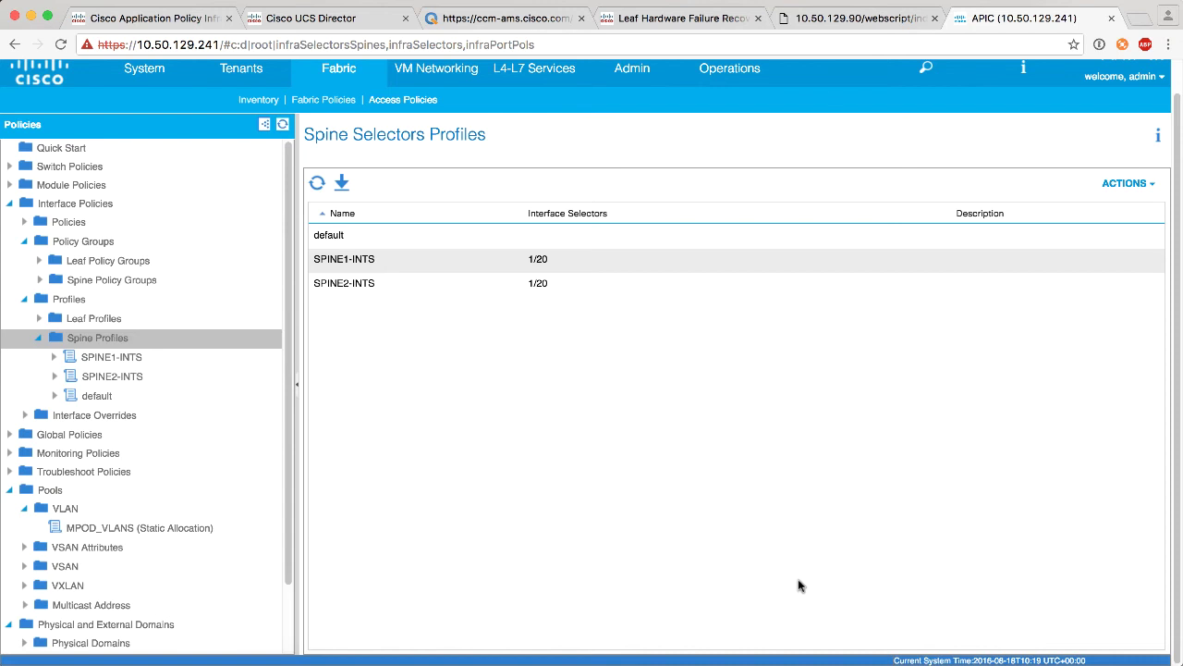
Start a new spine switch profile named SPINE1-SWITCH under Switch Policies > Profiles.
{"action": "left_click", "coordinate": [38, 339]}
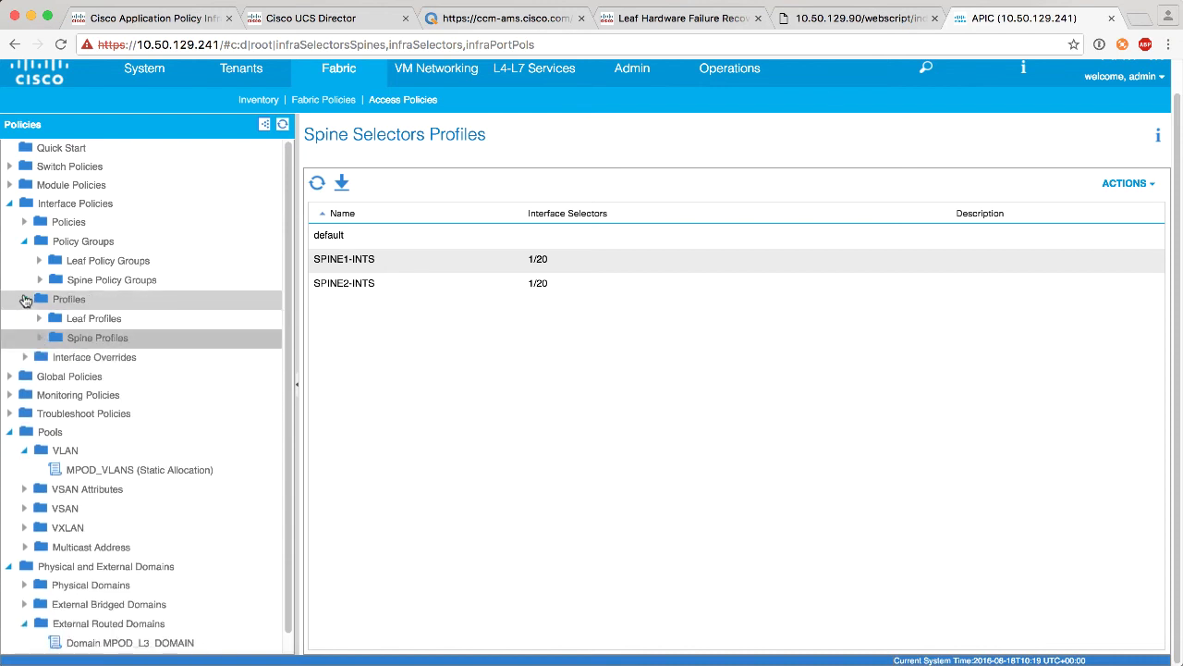
{"action": "left_click", "coordinate": [25, 299]}
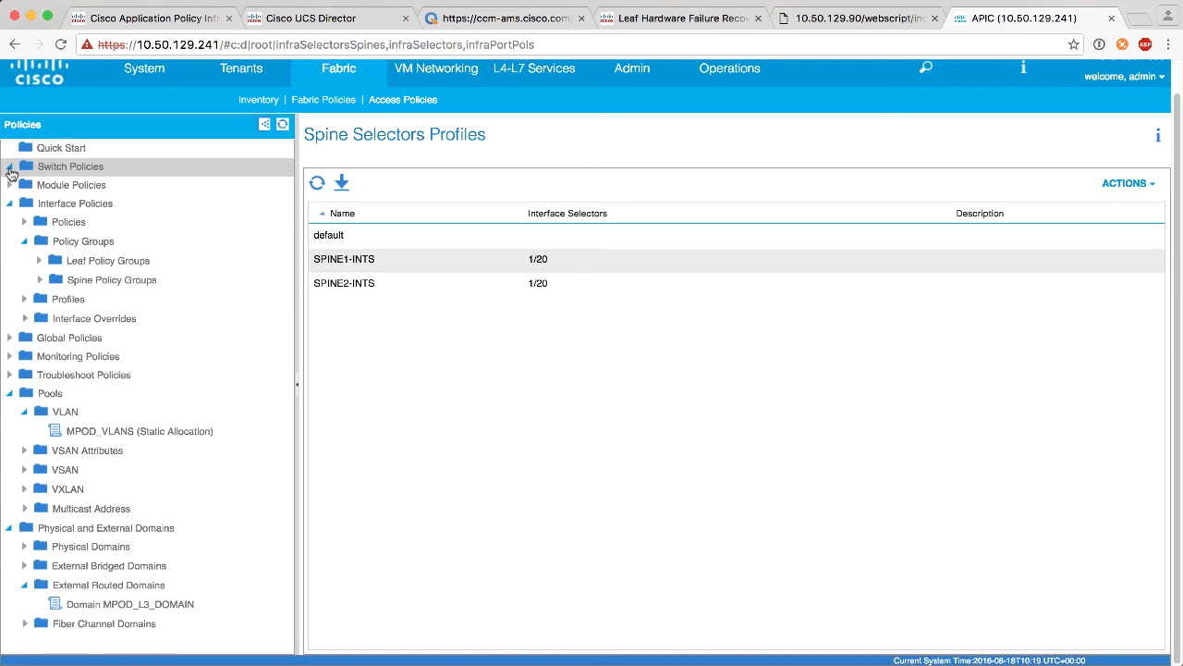
{"action": "left_click", "coordinate": [11, 168]}
{"action": "left_click", "coordinate": [25, 224]}
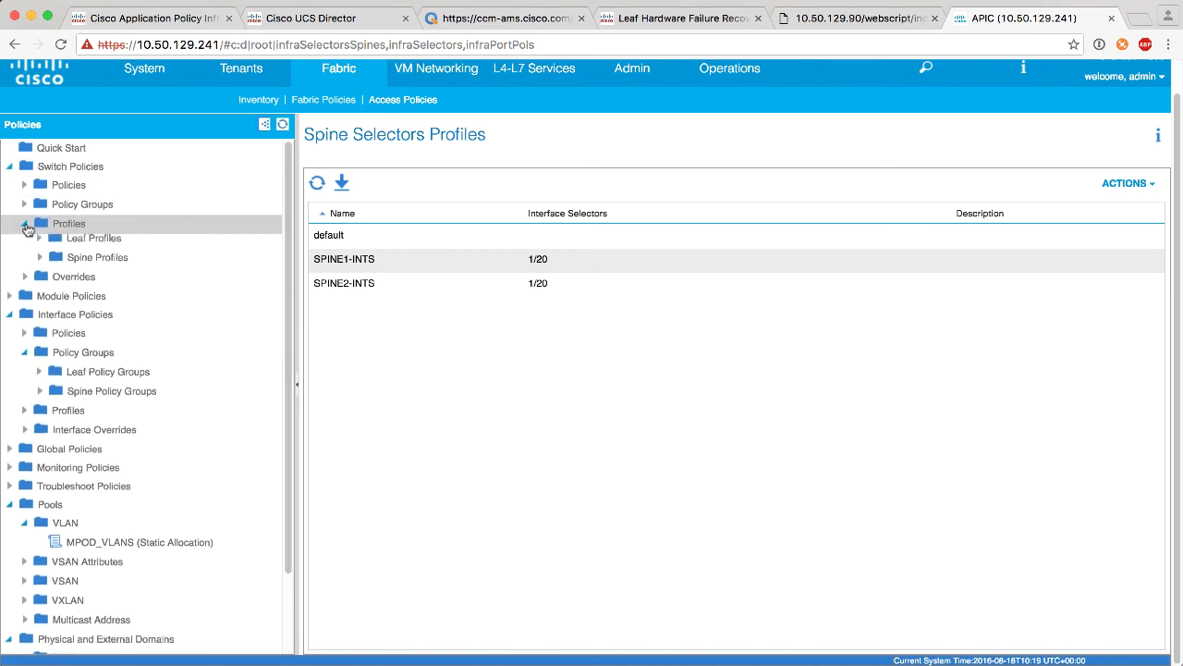
{"action": "left_click", "coordinate": [39, 261]}
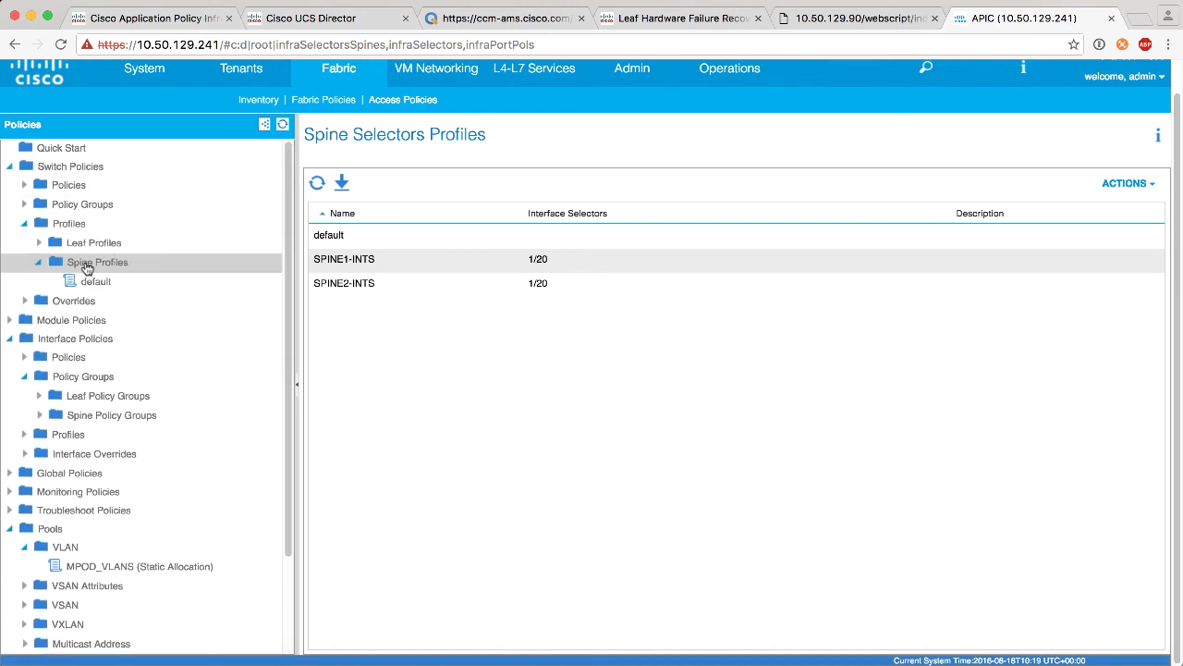
{"action": "right_click", "coordinate": [86, 267]}
{"action": "left_click", "coordinate": [103, 275]}
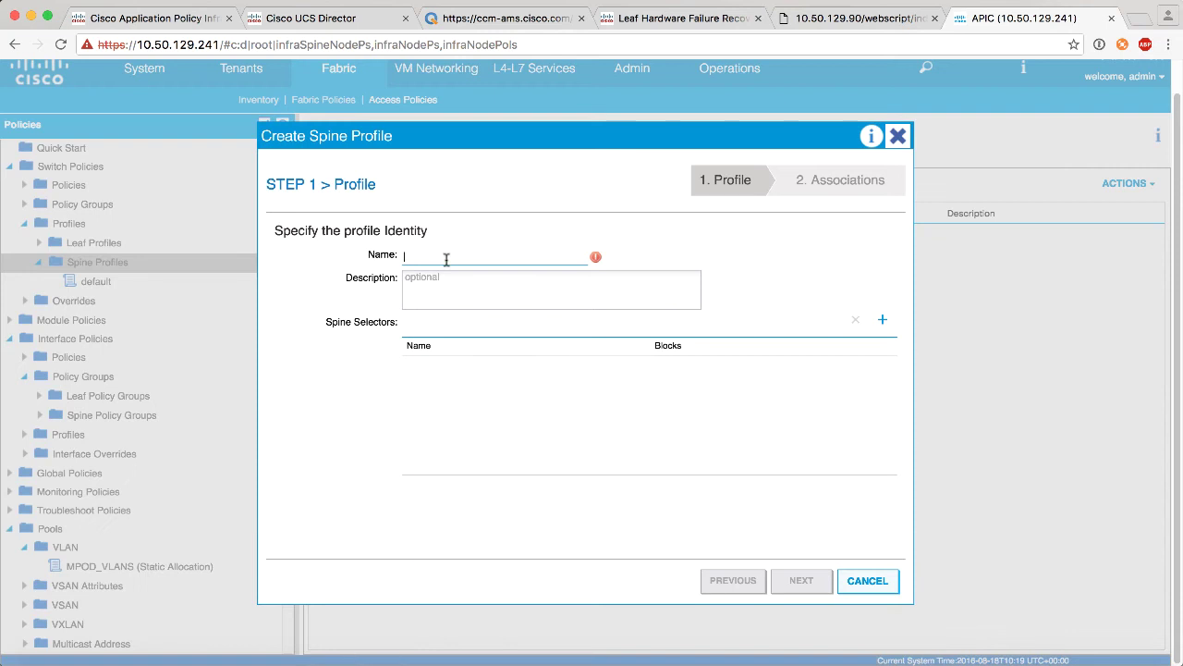
{"action": "type", "text": "SPINE1-SWITCH"}
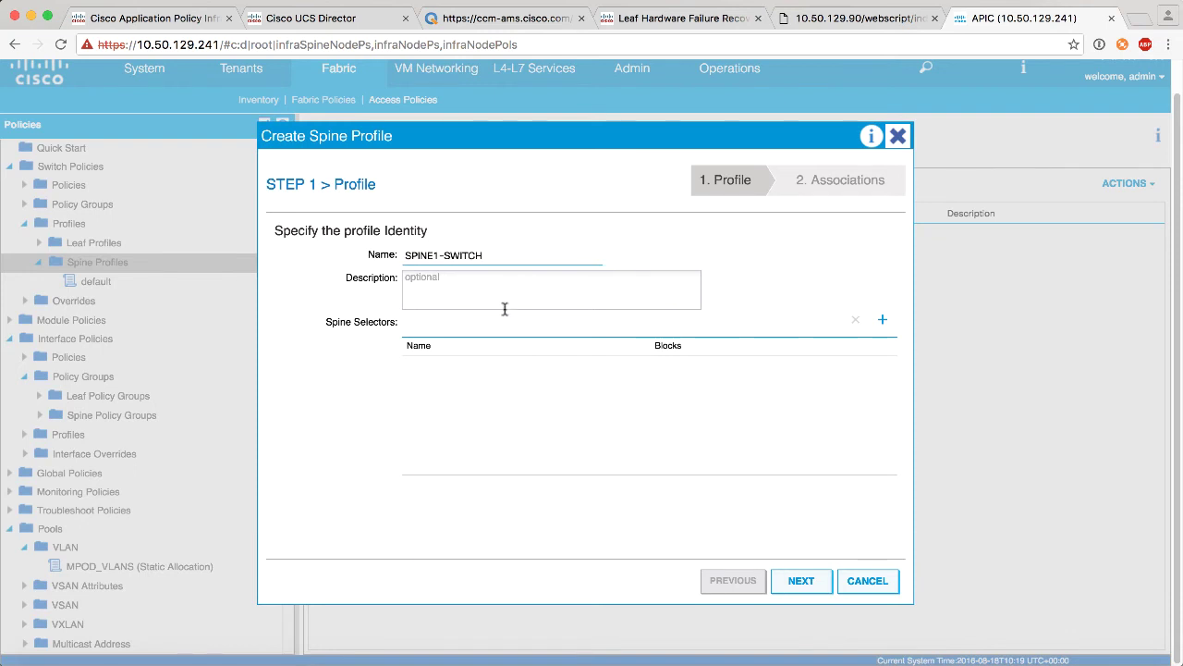
Add selector SPINE201 for switch 201, associate SPINE1-INTS, and finish the profile.
{"action": "left_click", "coordinate": [882, 319]}
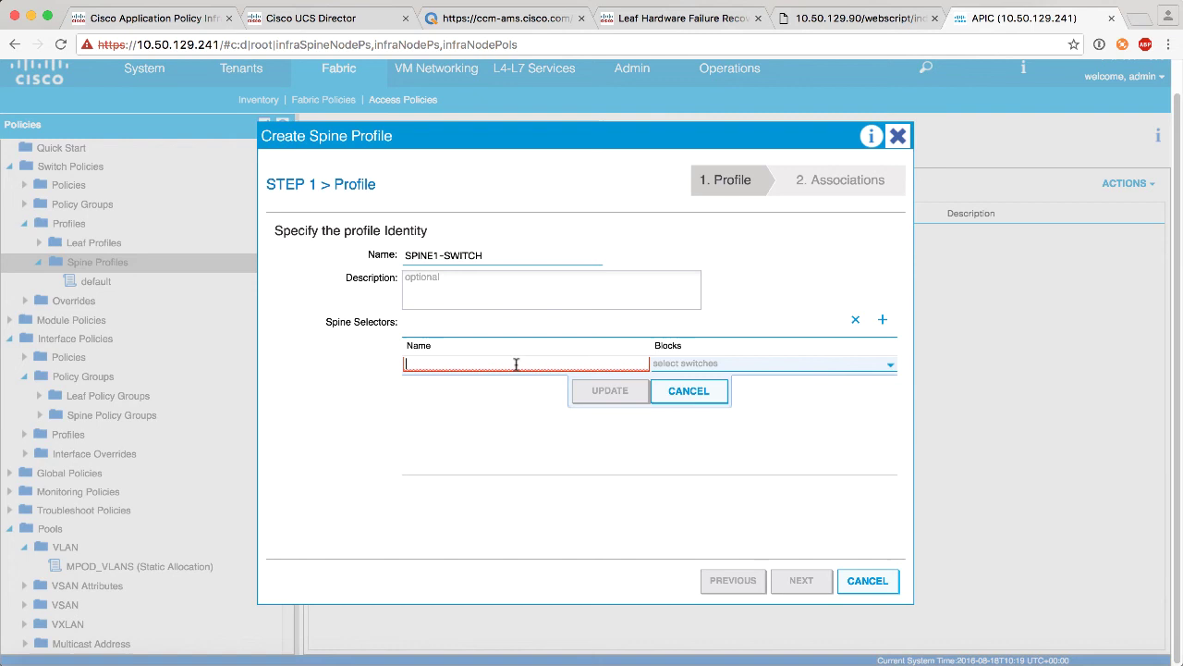
{"action": "type", "text": "SPINE201"}
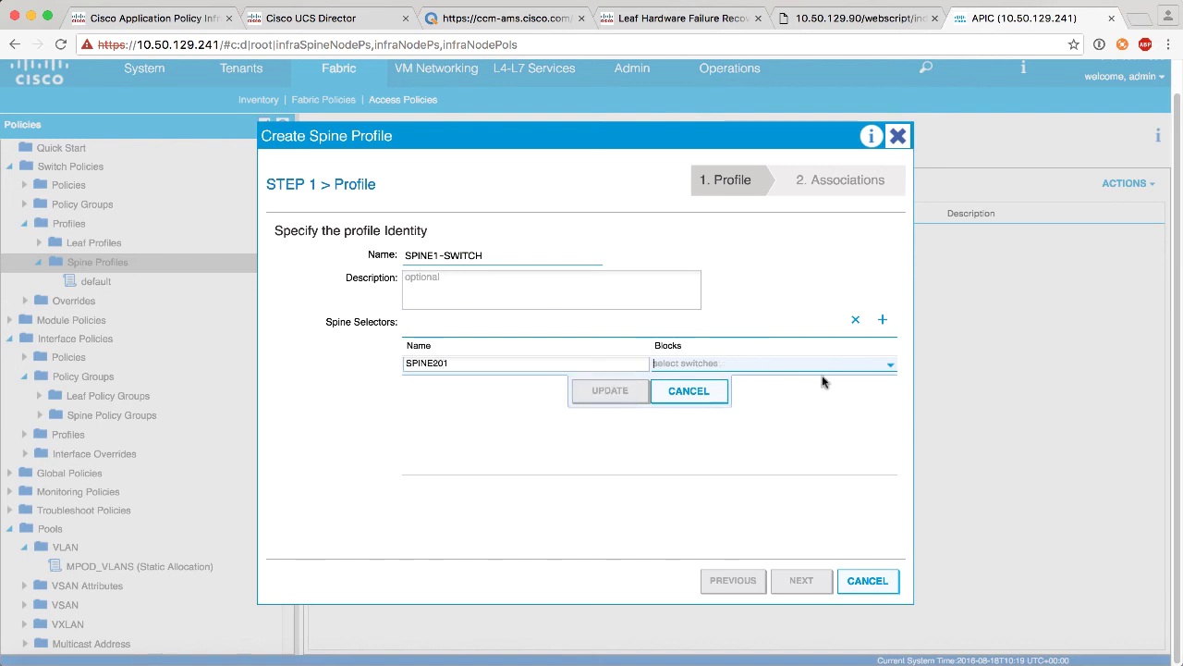
{"action": "left_click", "coordinate": [890, 365]}
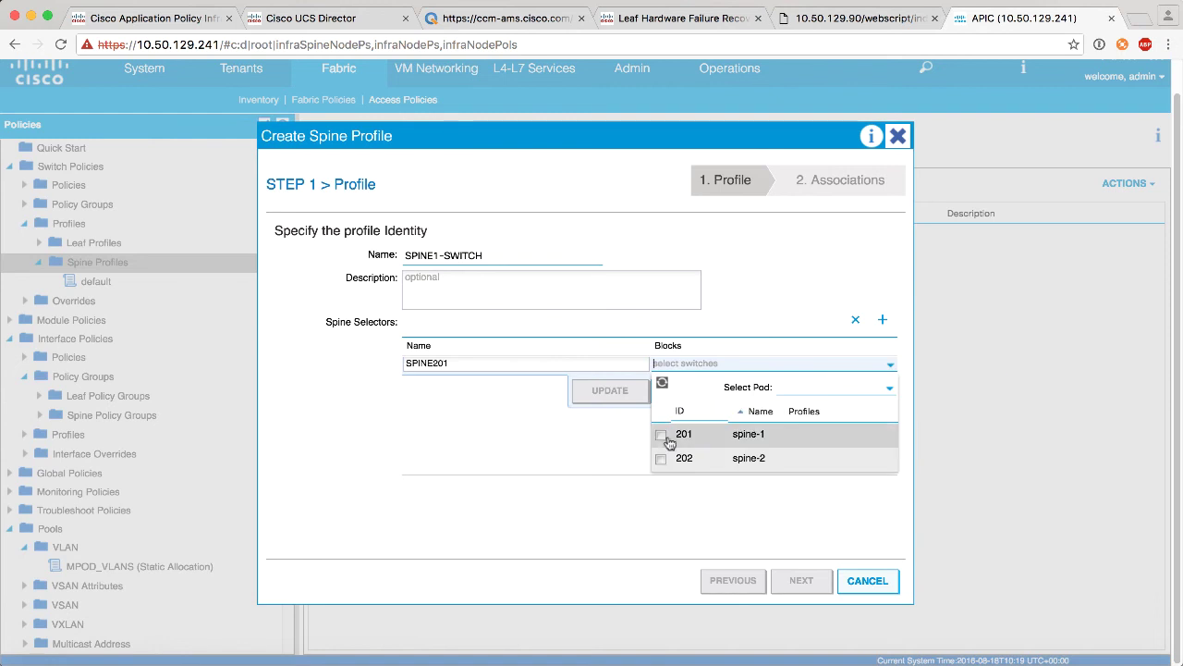
{"action": "left_click", "coordinate": [661, 435]}
{"action": "left_click", "coordinate": [610, 392]}
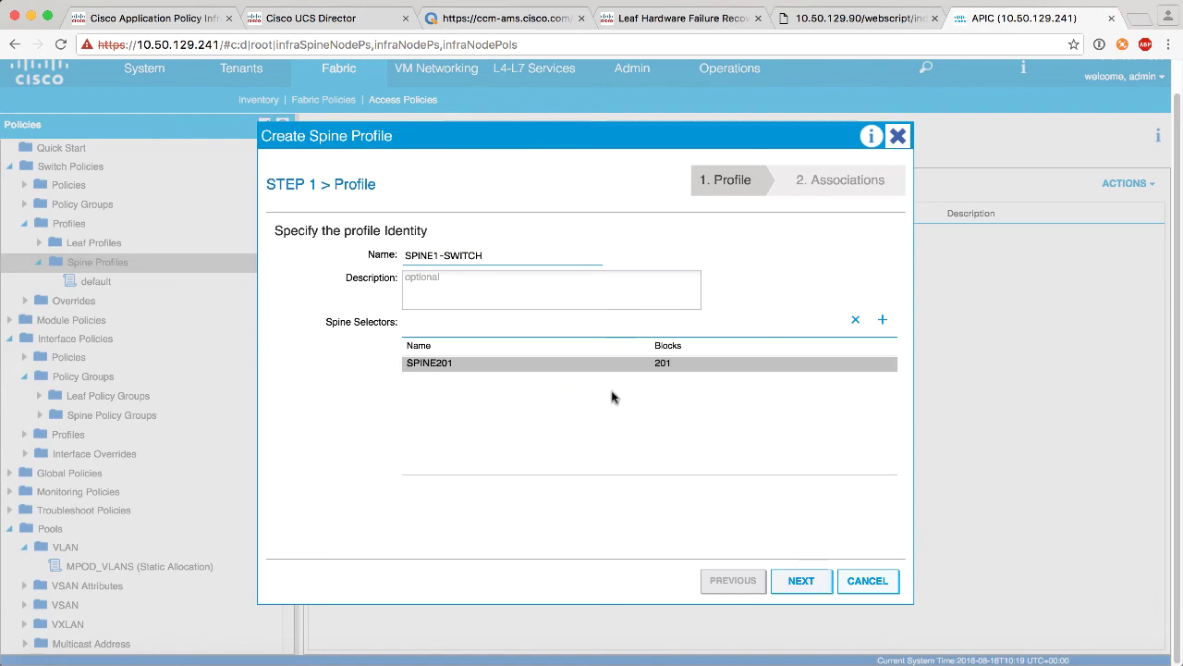
{"action": "left_click", "coordinate": [883, 319]}
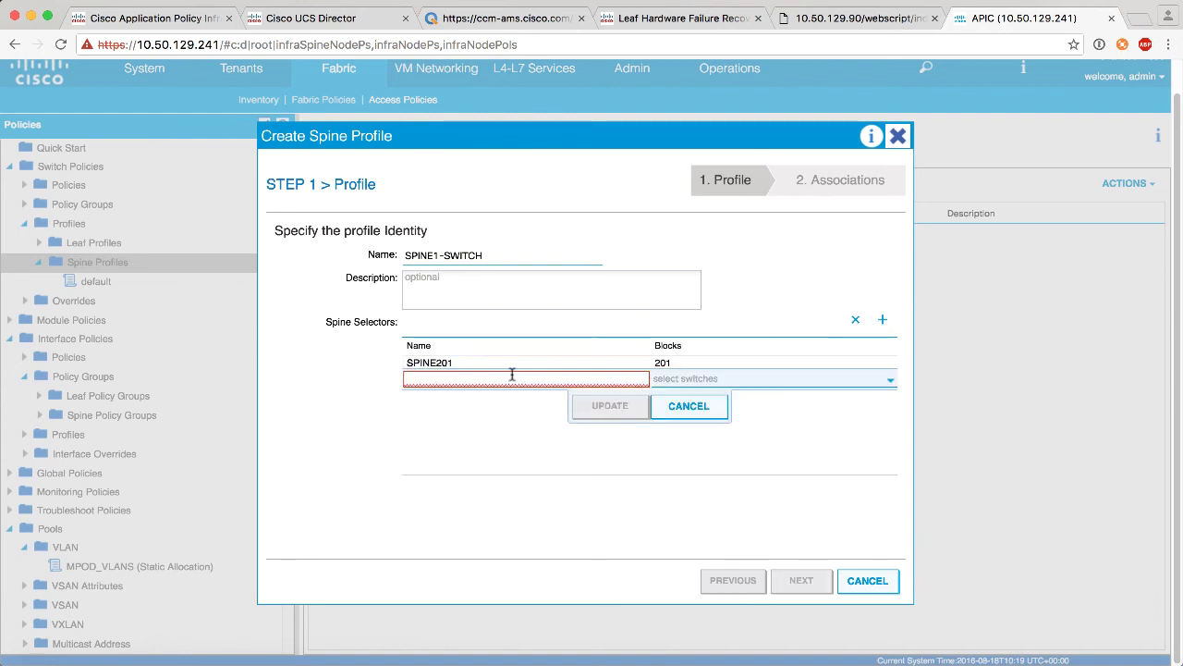
{"action": "left_click", "coordinate": [689, 406]}
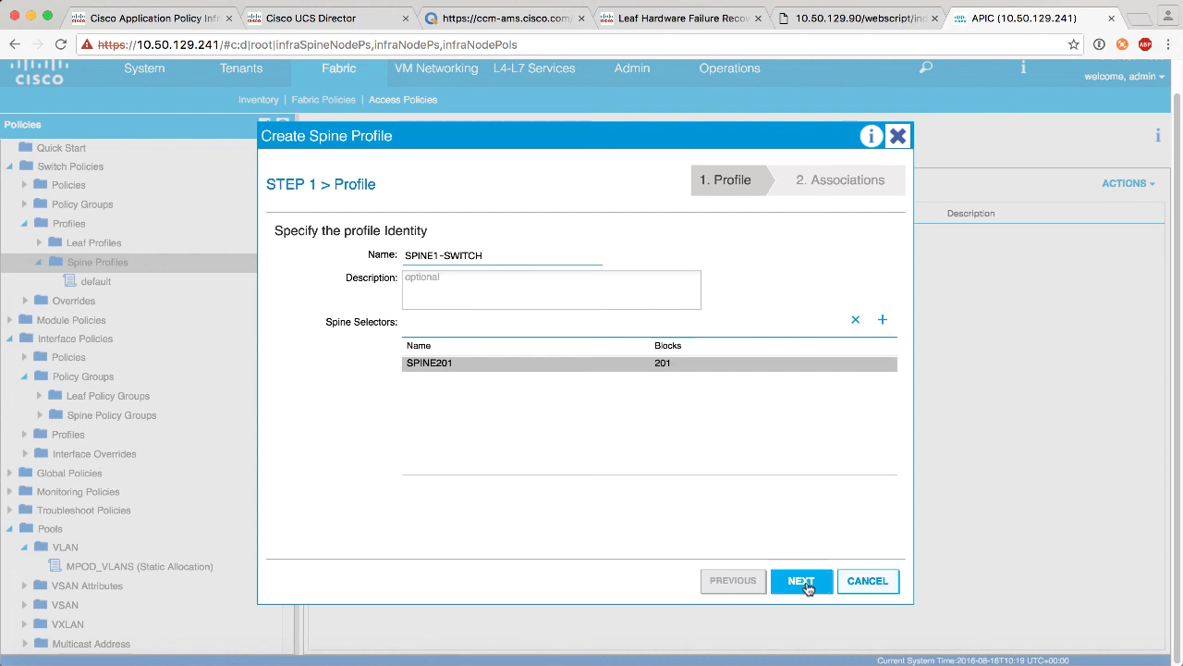
{"action": "left_click", "coordinate": [804, 585]}
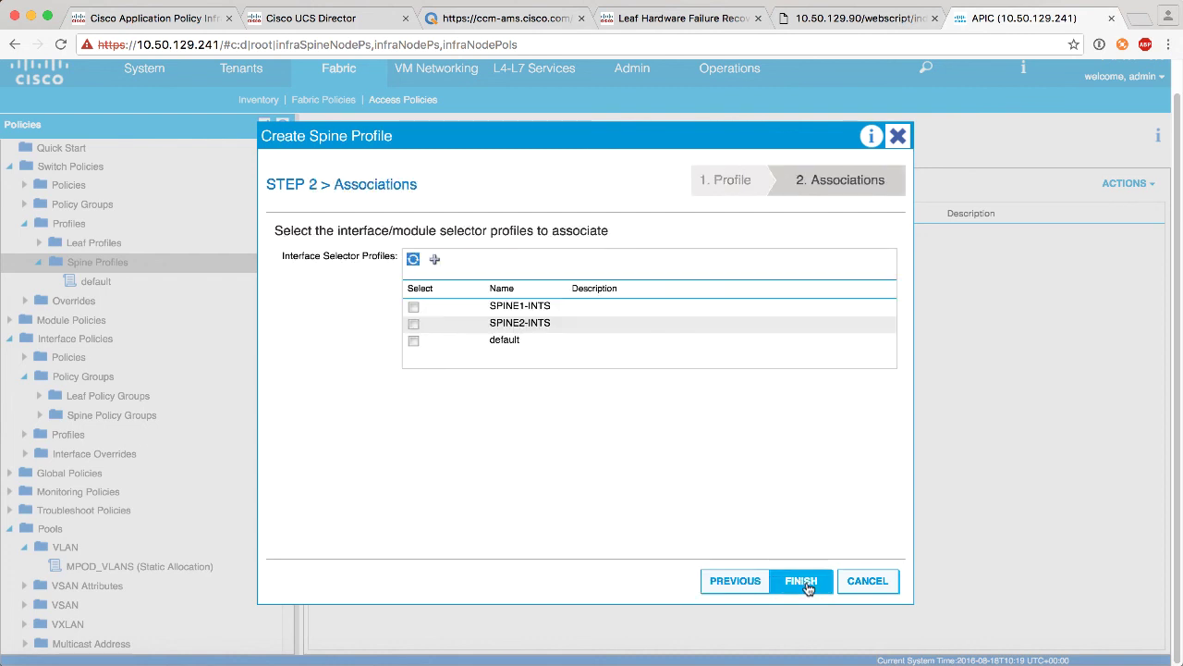
{"action": "left_click", "coordinate": [414, 308]}
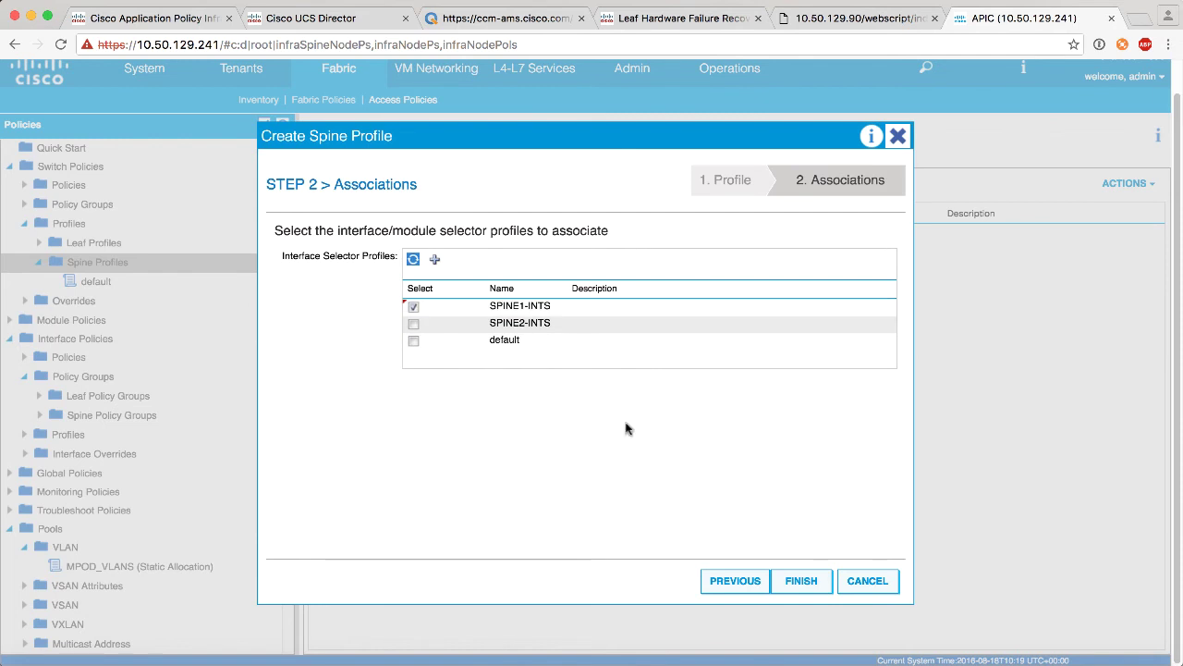
{"action": "left_click", "coordinate": [811, 590]}
Create spine profile SPINE2-INTS with selector SPINE202 for switch 202, associated with SPINE2-INTS.
{"action": "mouse_move", "coordinate": [123, 263]}
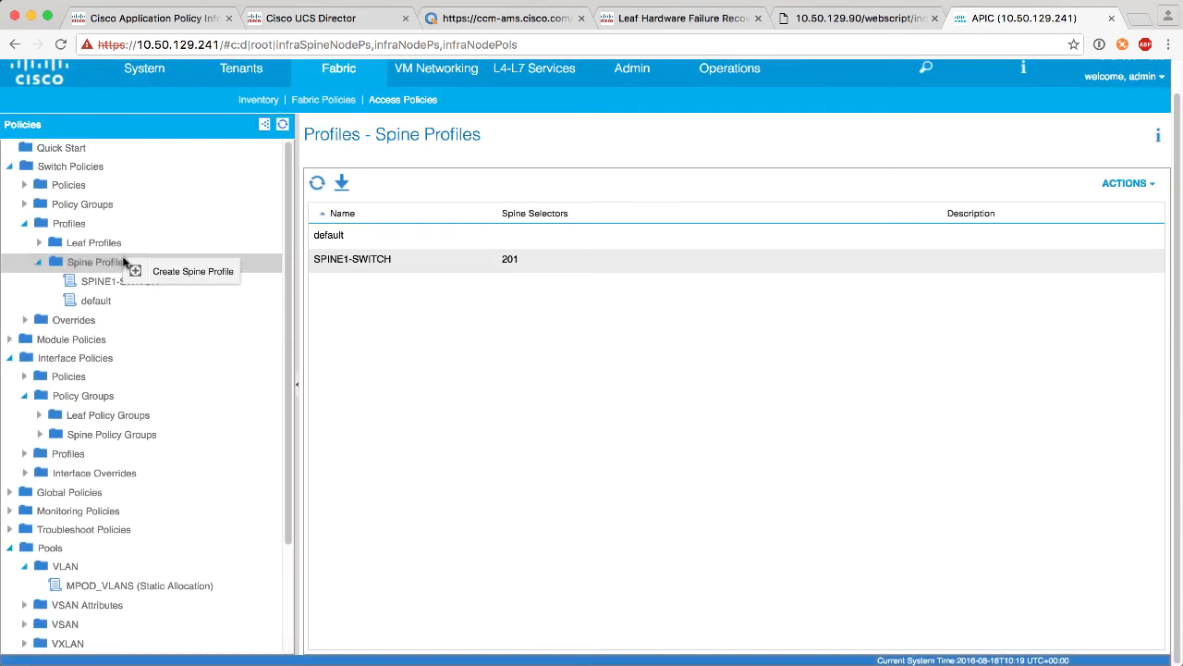
{"action": "left_click", "coordinate": [174, 271]}
{"action": "type", "text": "SP"}
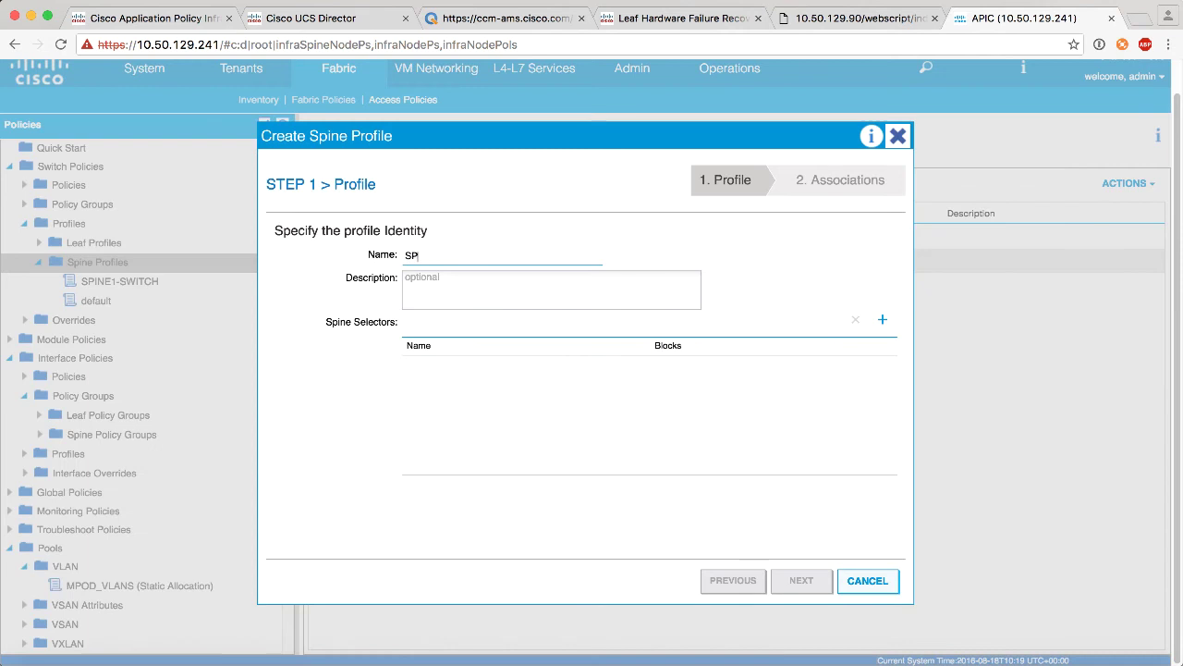
{"action": "type", "text": "INE2-INTS"}
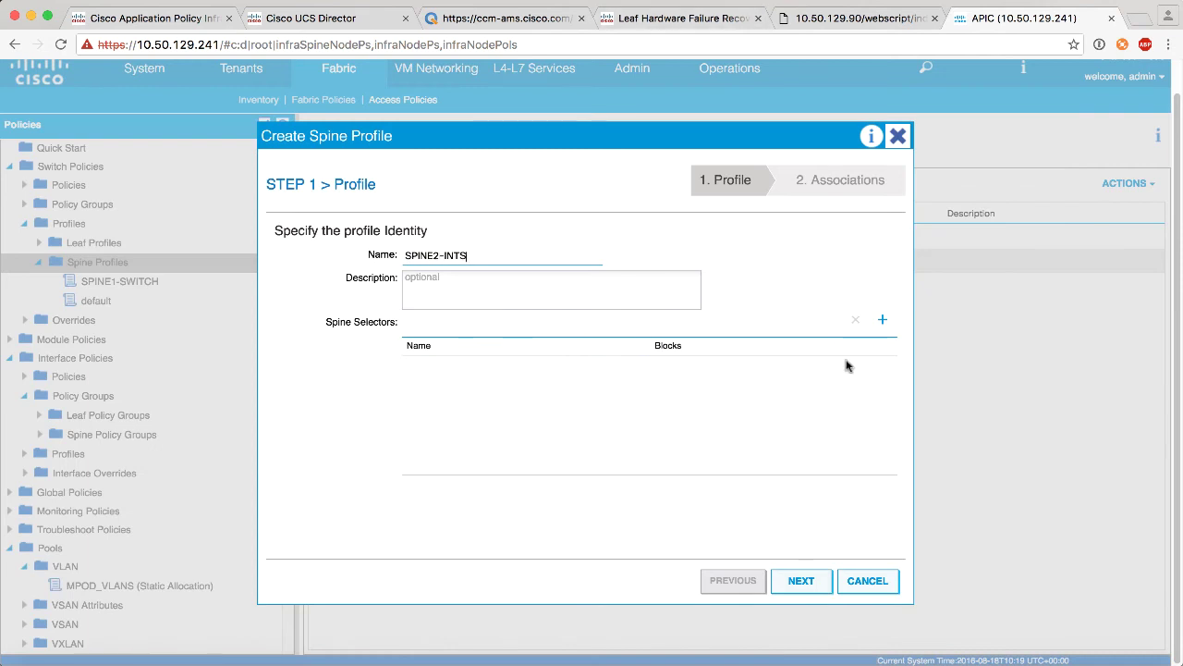
{"action": "left_click", "coordinate": [884, 320]}
{"action": "type", "text": "SPINE202"}
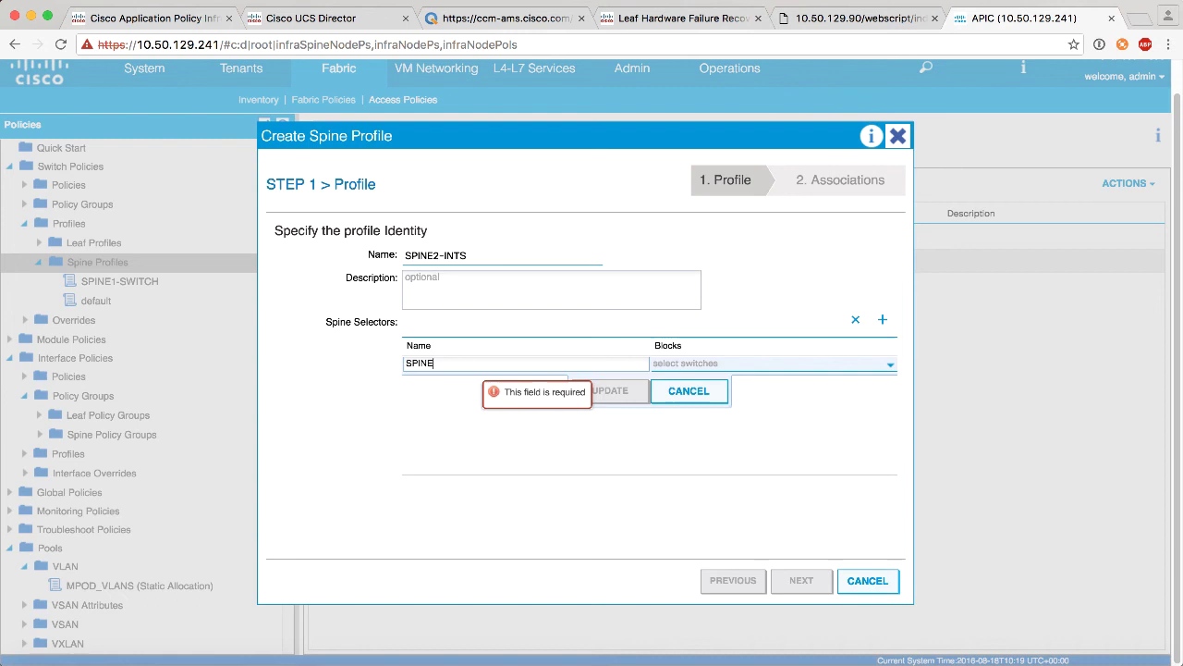
{"action": "left_click", "coordinate": [890, 367]}
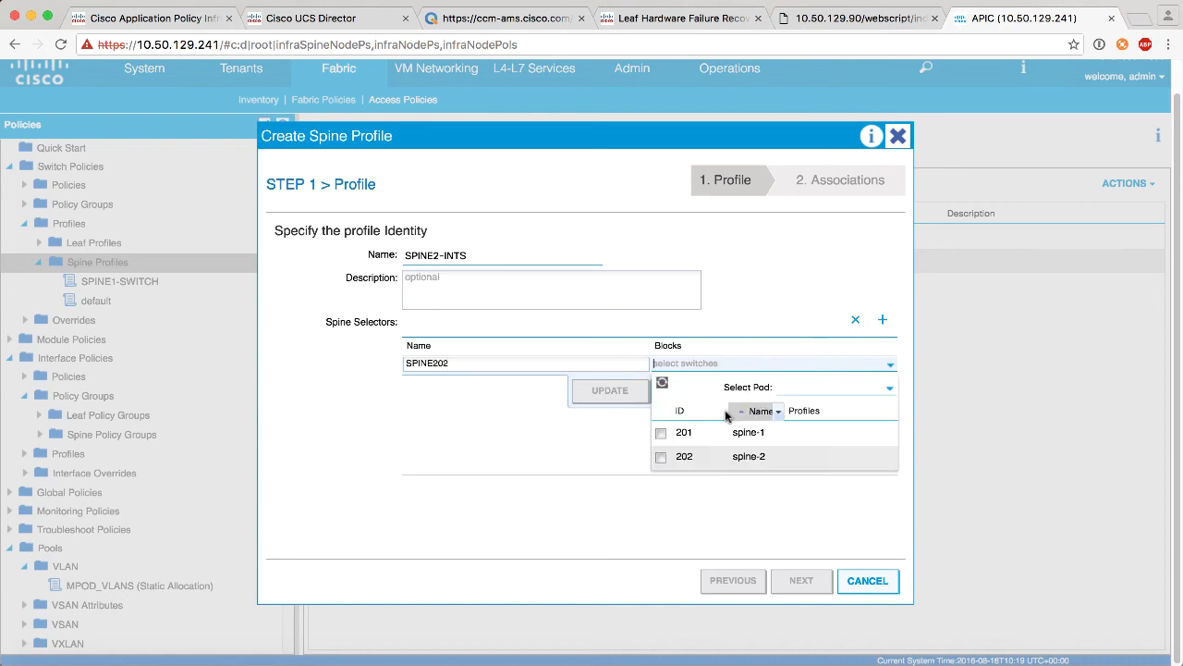
{"action": "left_click", "coordinate": [664, 454]}
{"action": "left_click", "coordinate": [611, 390]}
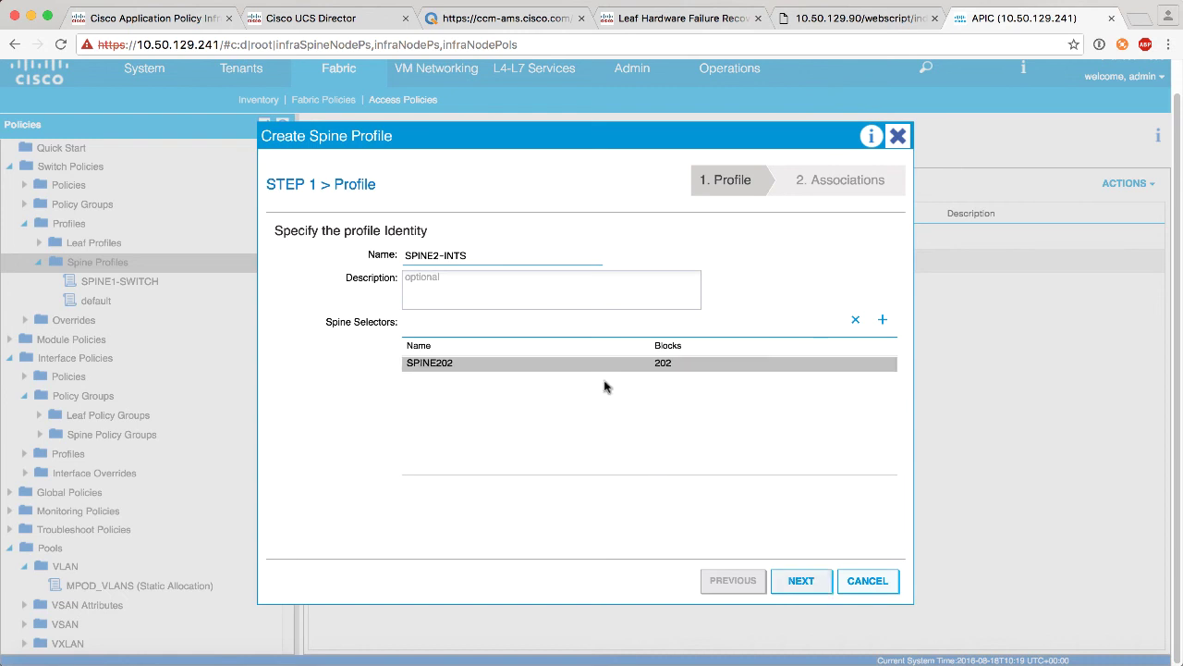
{"action": "left_click", "coordinate": [799, 583]}
{"action": "left_click", "coordinate": [414, 324]}
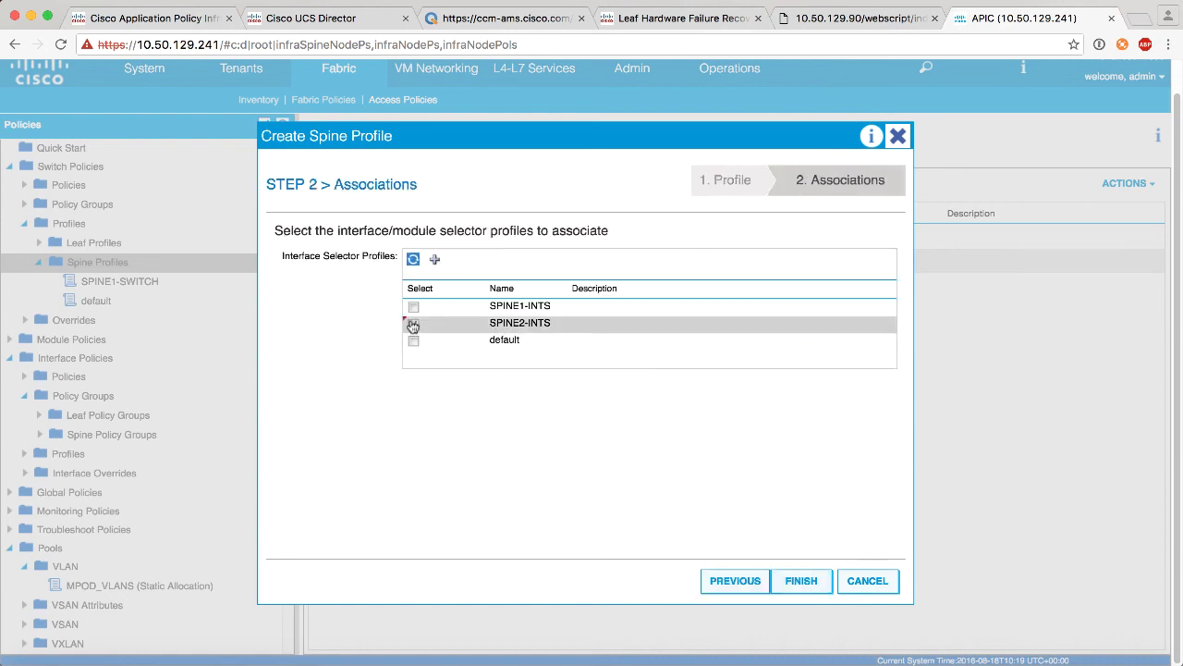
{"action": "left_click", "coordinate": [800, 581]}
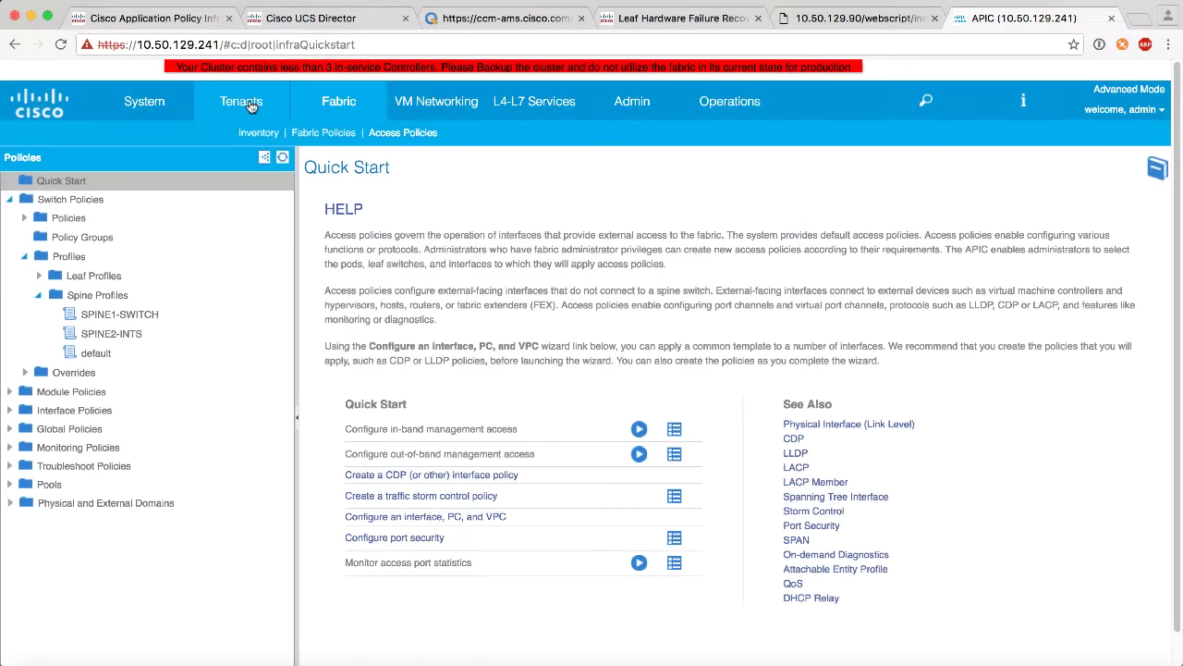
Pick MPOD_L3_DOMAIN as MPOD_L3_OUT's external routed domain and submit despite the usage warning.
{"action": "left_click", "coordinate": [250, 104]}
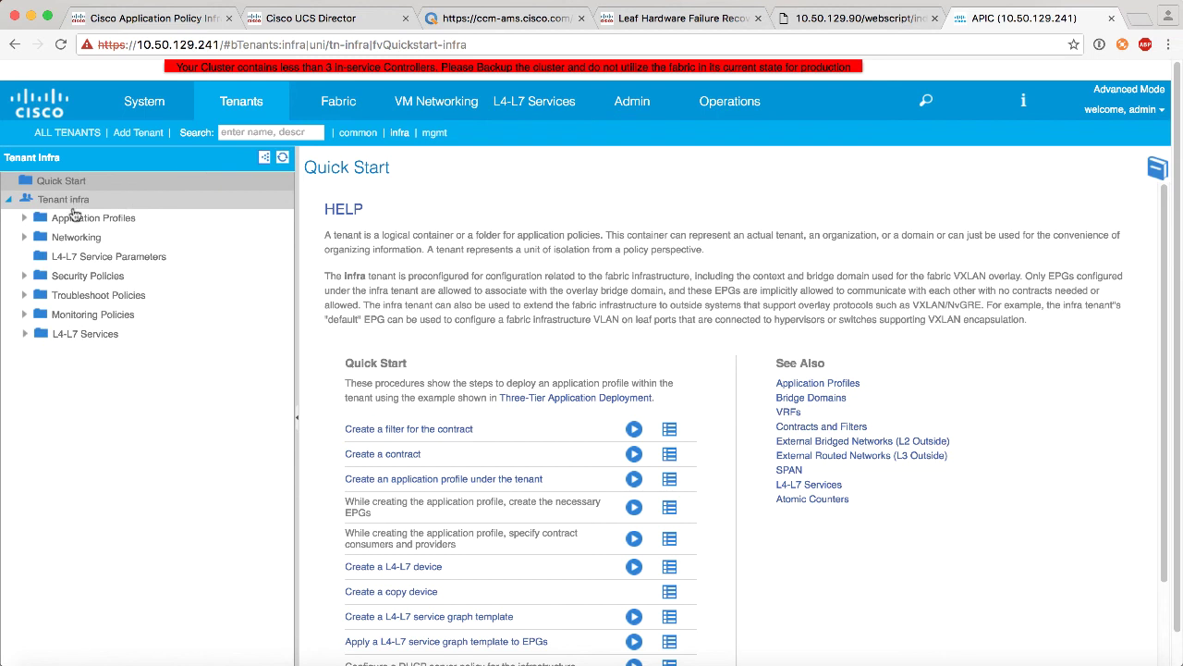
{"action": "left_click", "coordinate": [24, 237]}
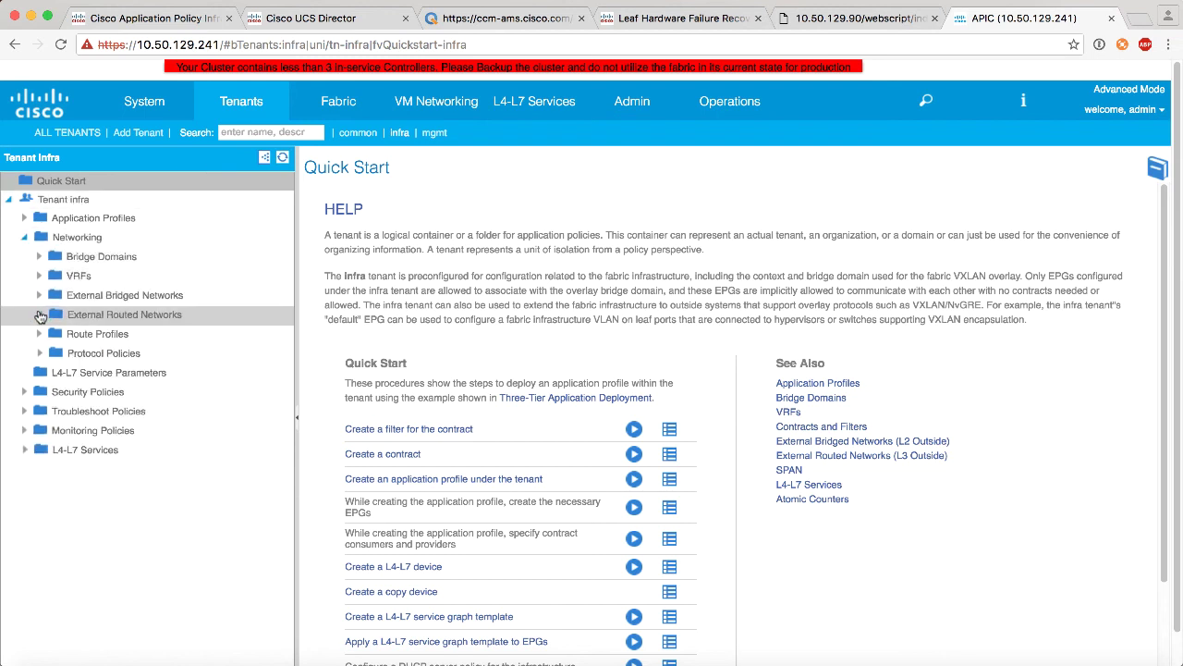
{"action": "left_click", "coordinate": [39, 314]}
{"action": "left_click", "coordinate": [55, 374]}
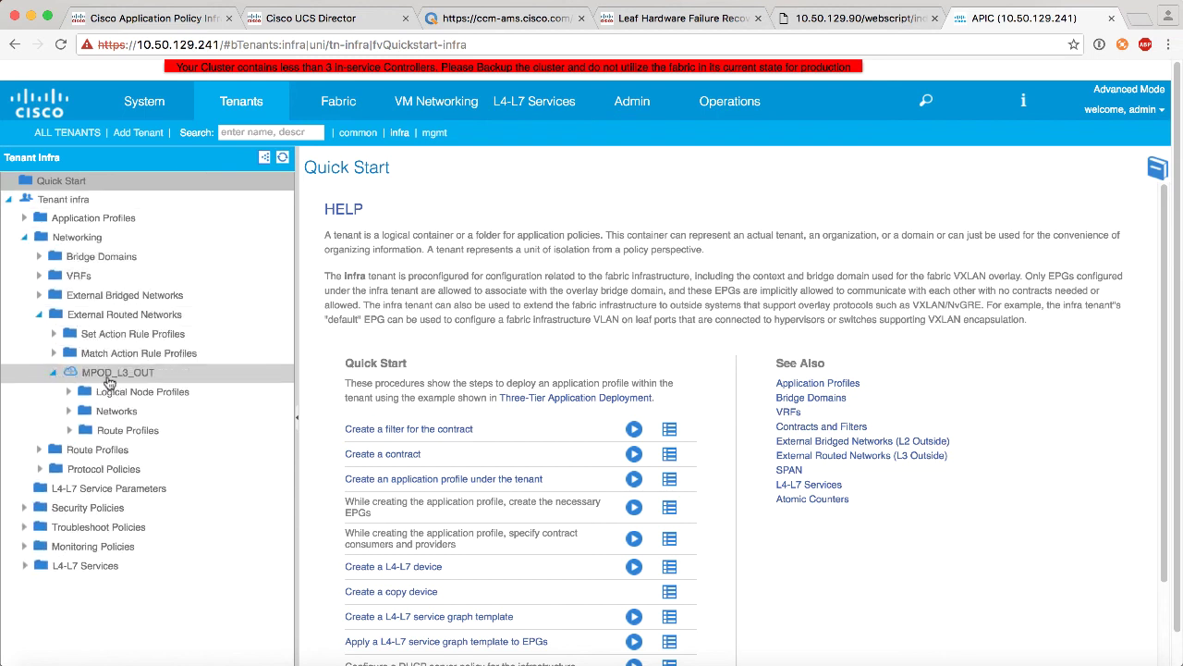
{"action": "left_click", "coordinate": [107, 373]}
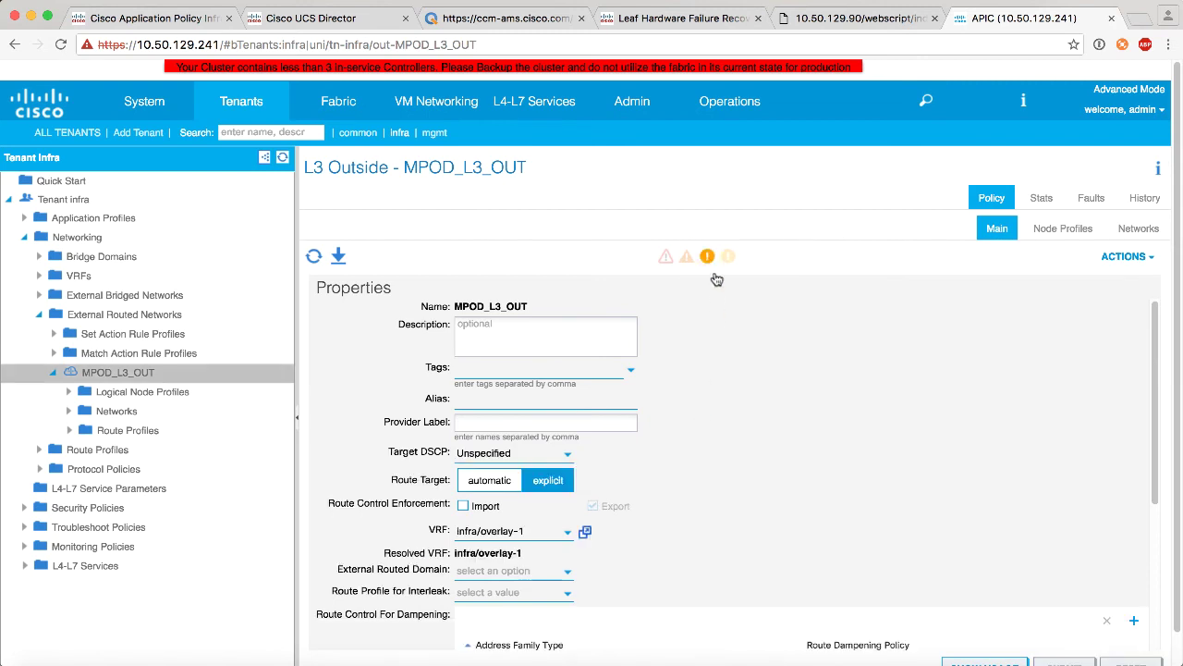
{"action": "scroll", "coordinate": [722, 360], "scroll_direction": "down", "scroll_amount": 1}
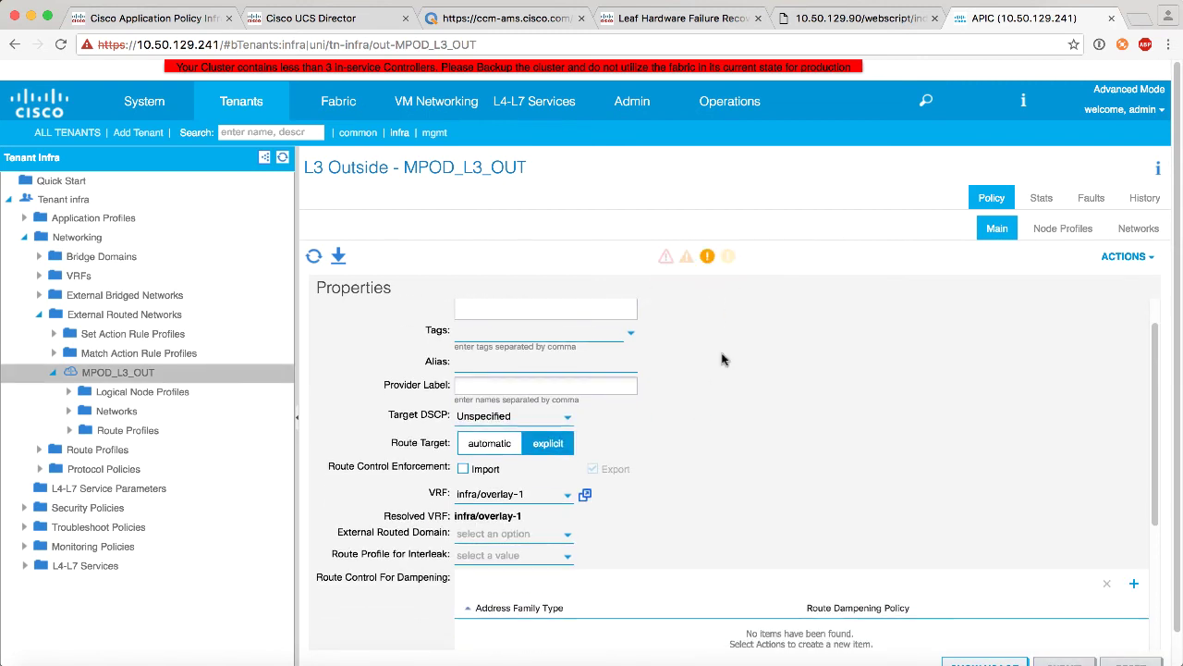
{"action": "left_click", "coordinate": [498, 538]}
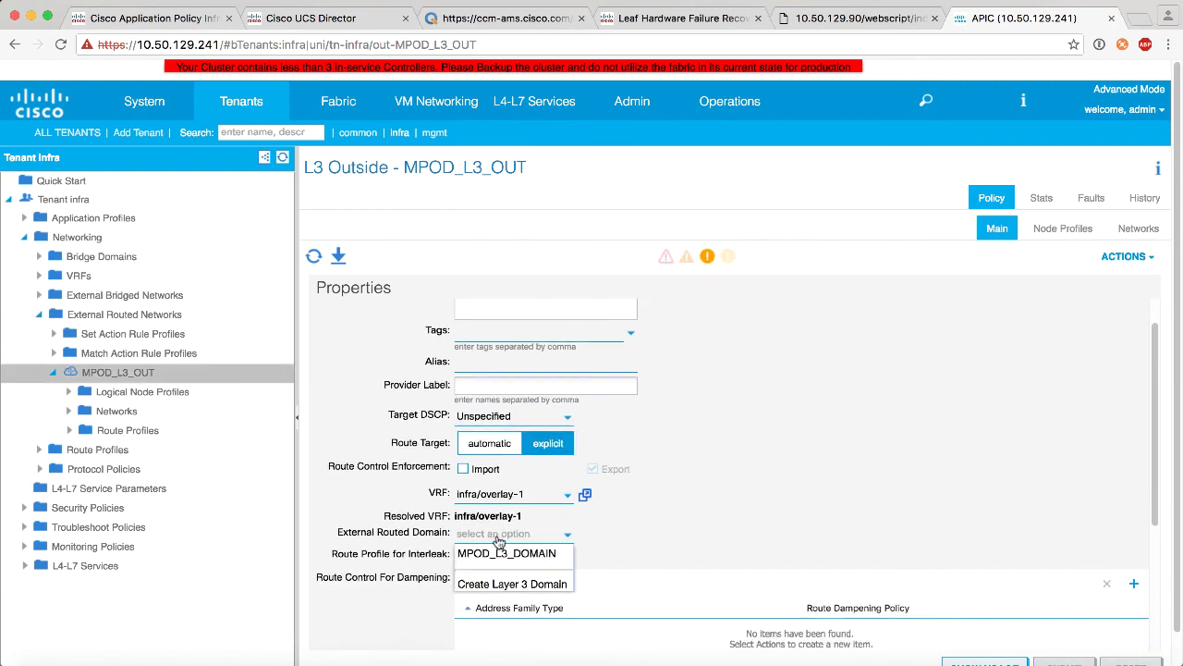
{"action": "left_click", "coordinate": [493, 555]}
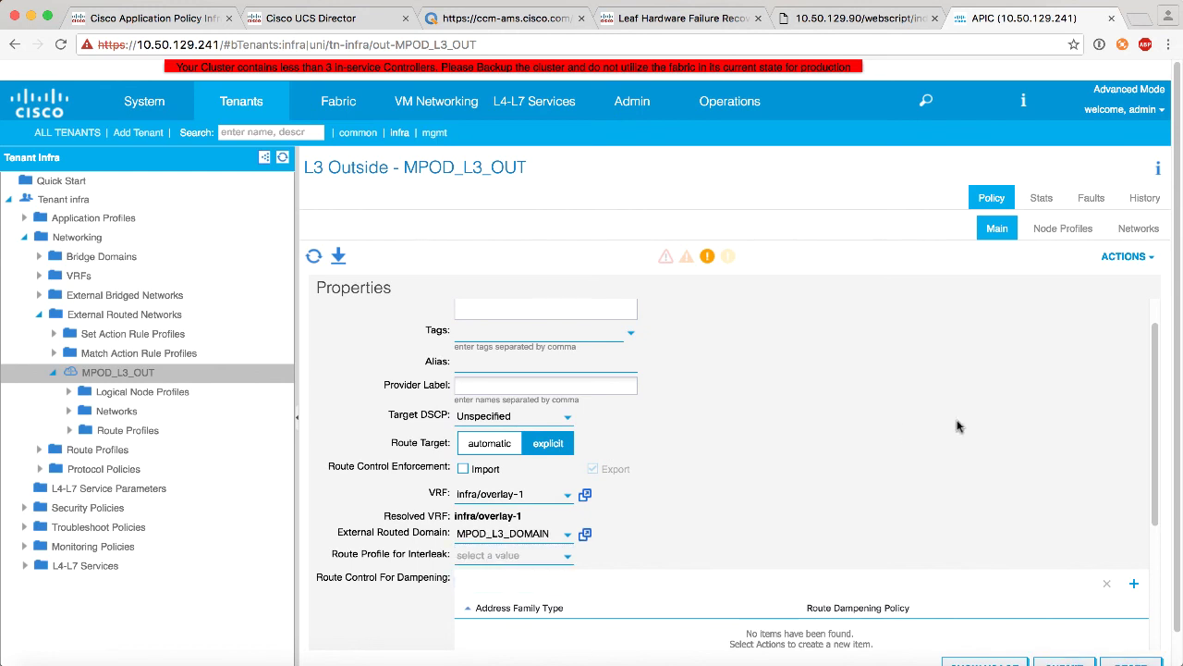
{"action": "scroll", "coordinate": [1039, 615], "scroll_direction": "down", "scroll_amount": 4}
{"action": "scroll", "coordinate": [1039, 628], "scroll_direction": "down", "scroll_amount": 2}
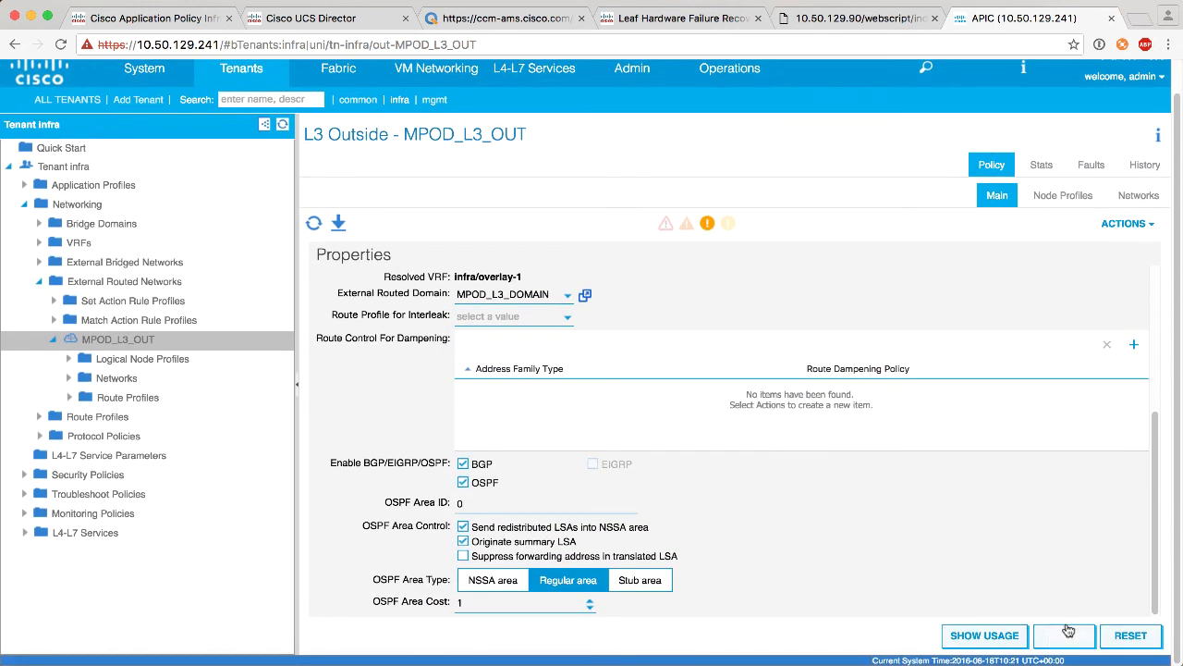
{"action": "left_click", "coordinate": [1066, 636]}
{"action": "left_click", "coordinate": [795, 492]}
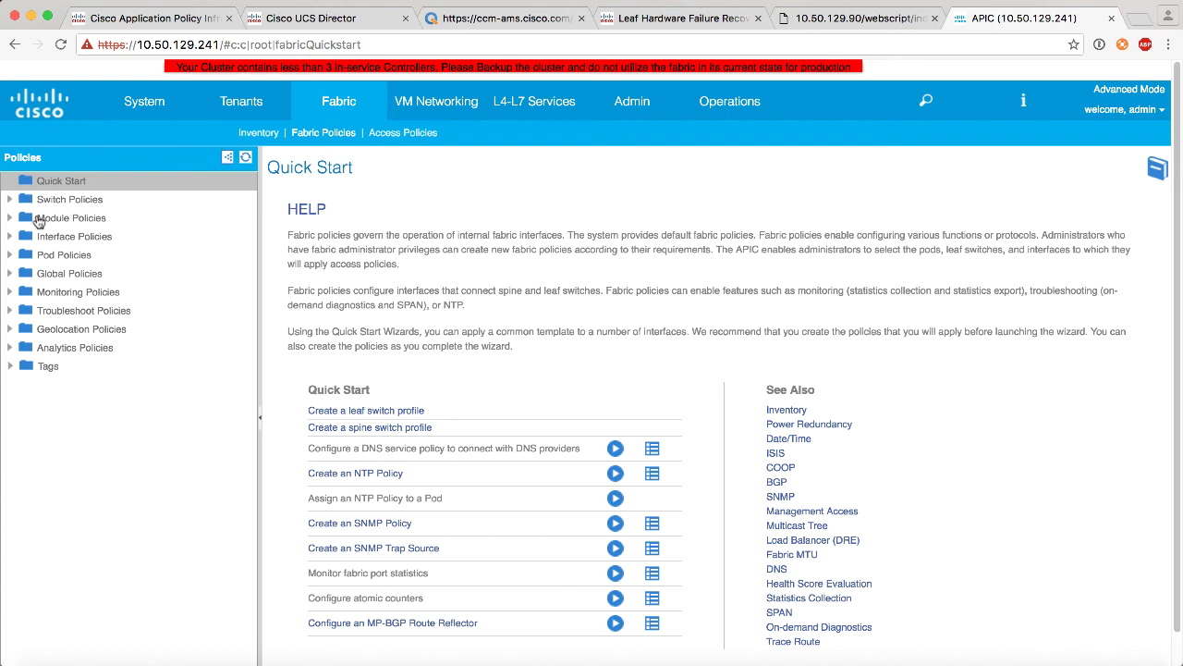
Open the default BGP Route Reflector pod policy and enter ASN 65001.
{"action": "left_click", "coordinate": [9, 274]}
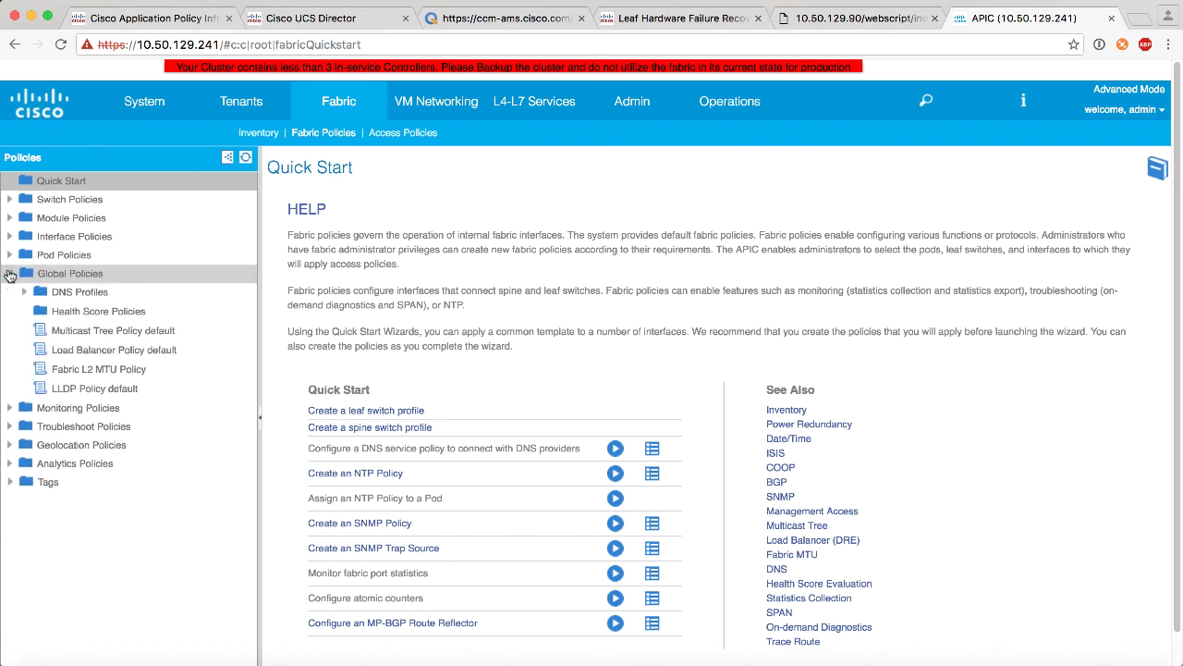
{"action": "left_click", "coordinate": [9, 254]}
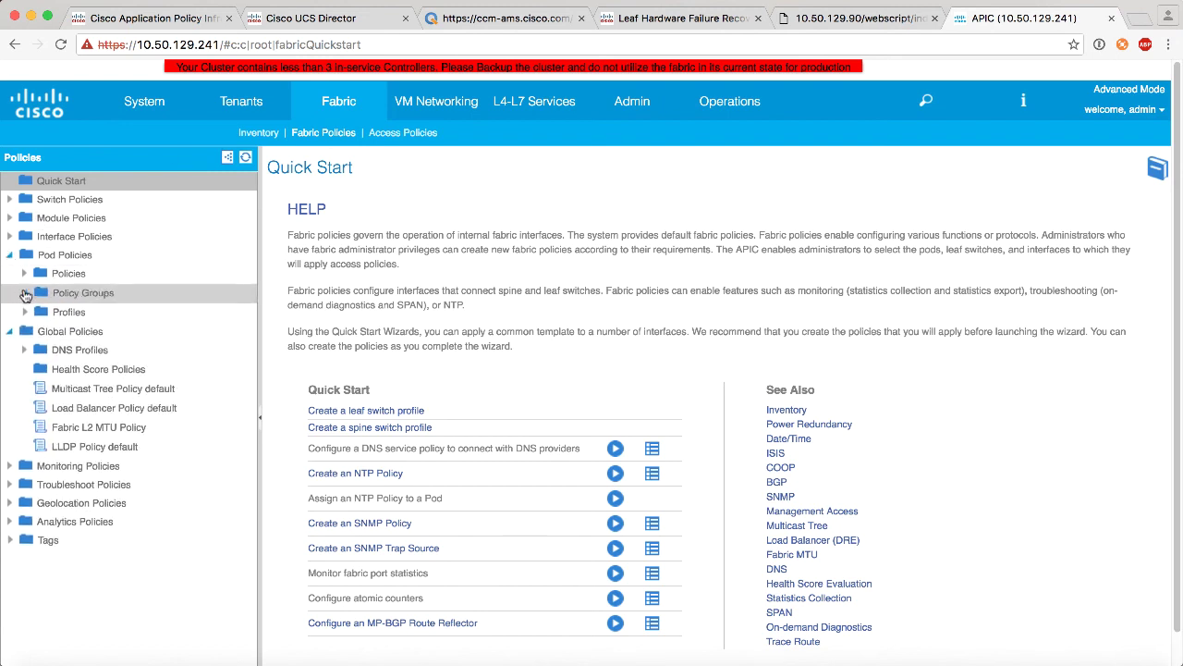
{"action": "left_click", "coordinate": [18, 274]}
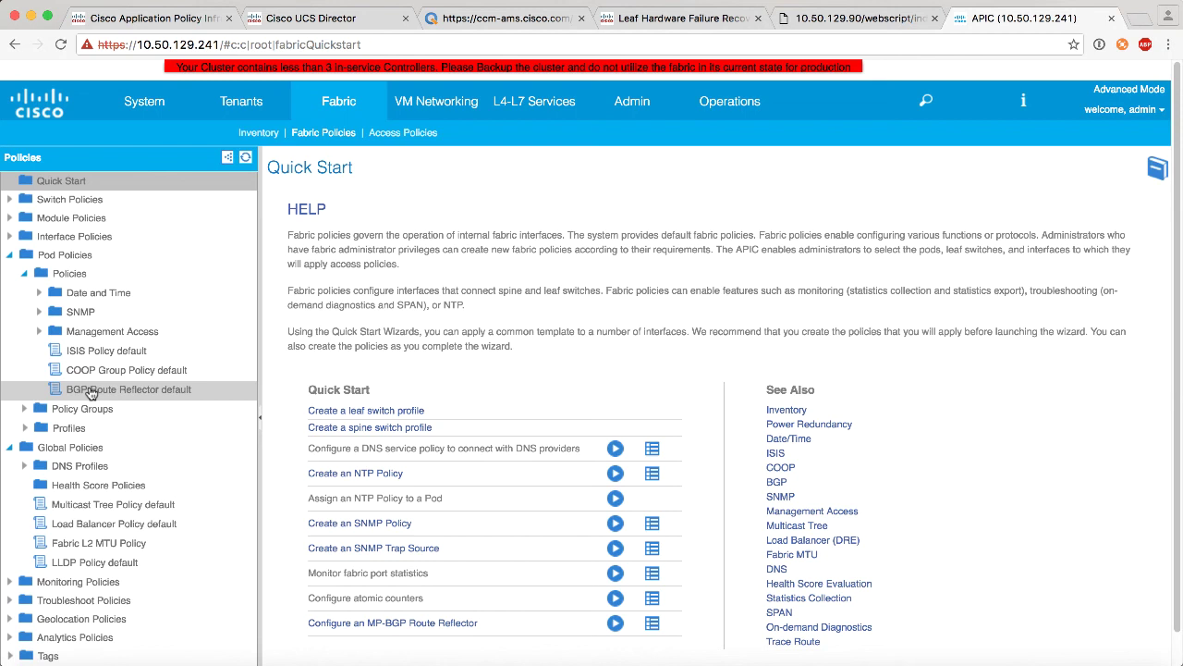
{"action": "left_click", "coordinate": [121, 392]}
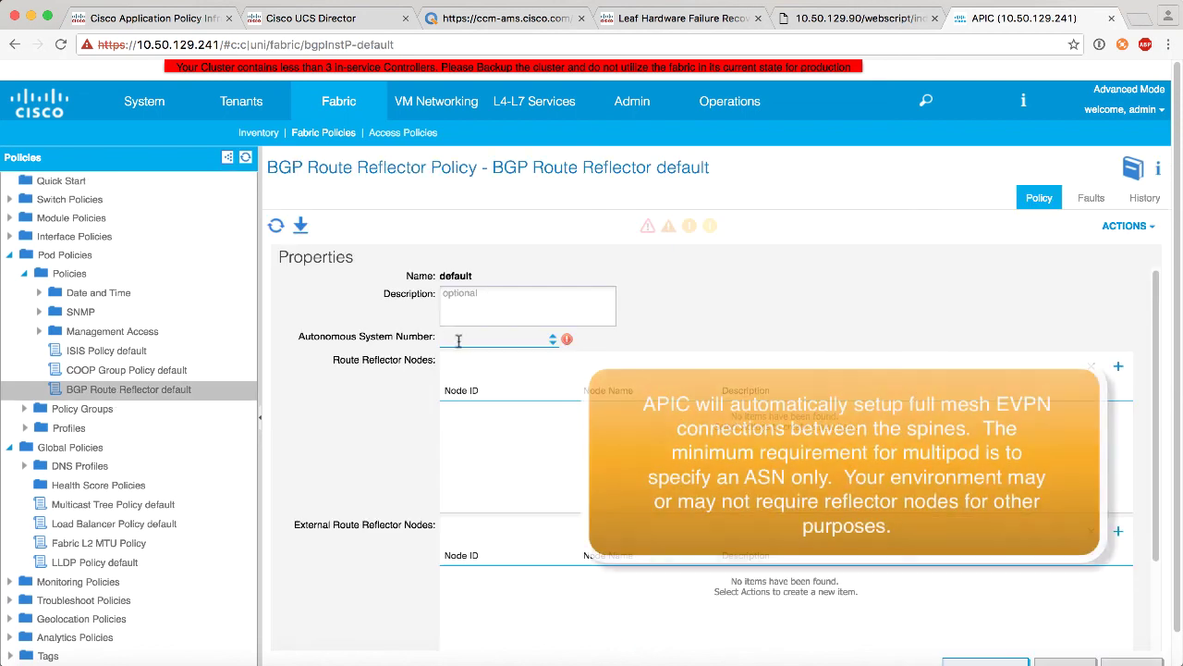
{"action": "left_click", "coordinate": [458, 339]}
{"action": "type", "text": "65001"}
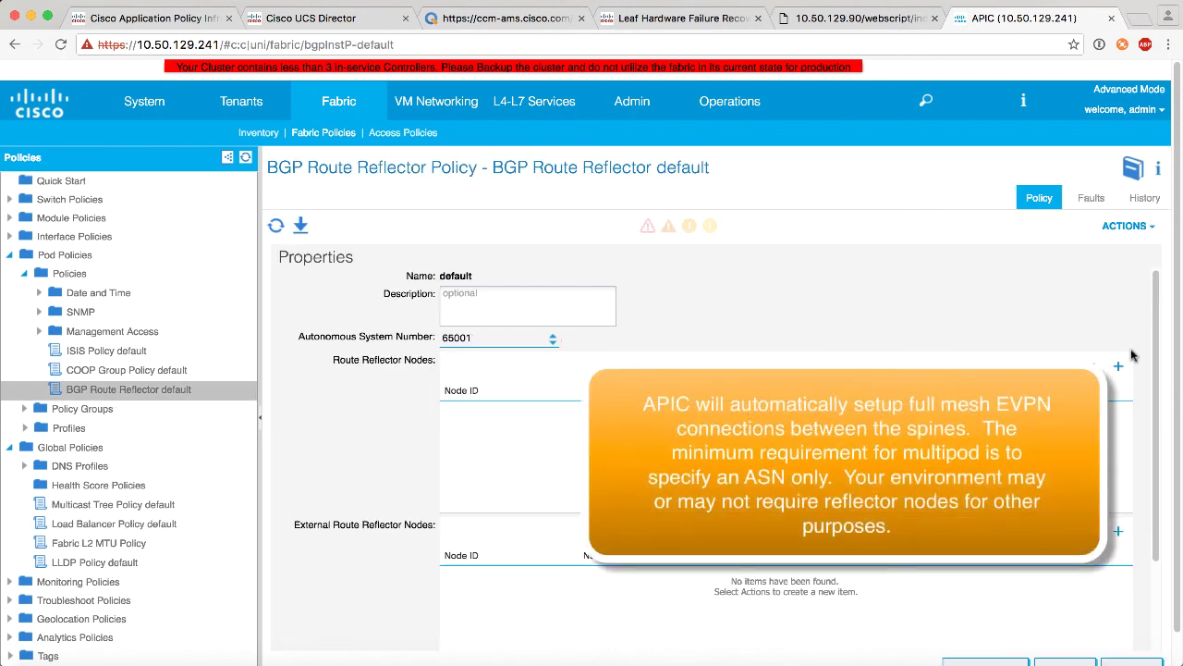
Add spine node 202 as a route reflector node.
{"action": "left_click", "coordinate": [1118, 366]}
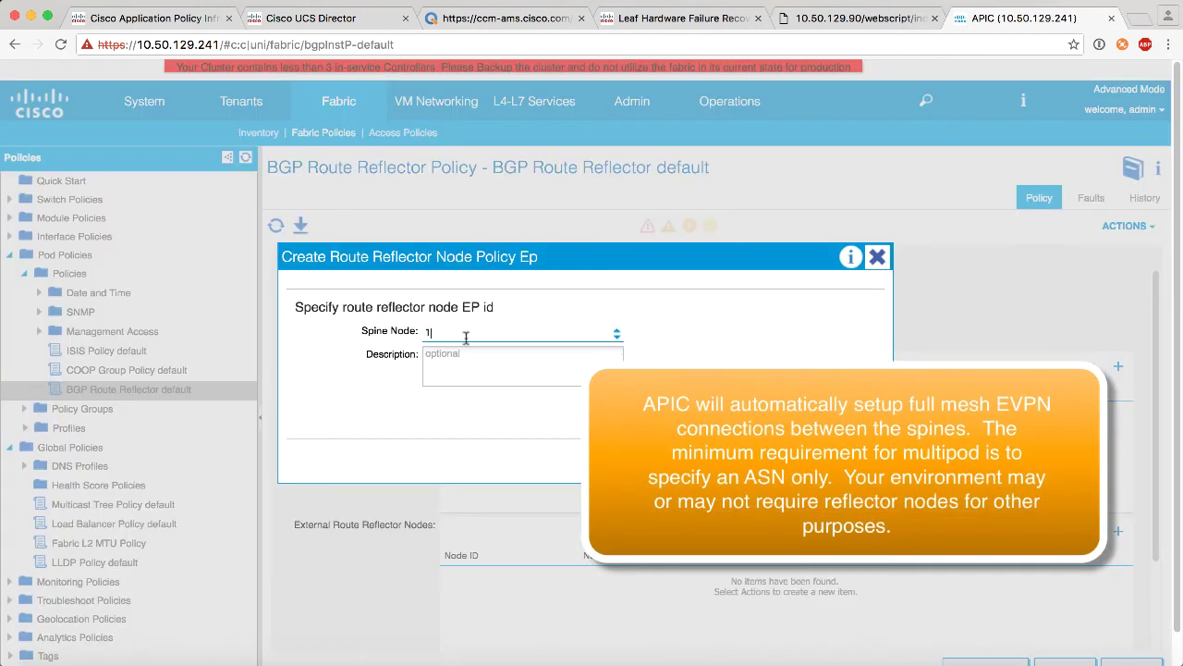
{"action": "key", "text": "BackSpace"}
{"action": "type", "text": "20"}
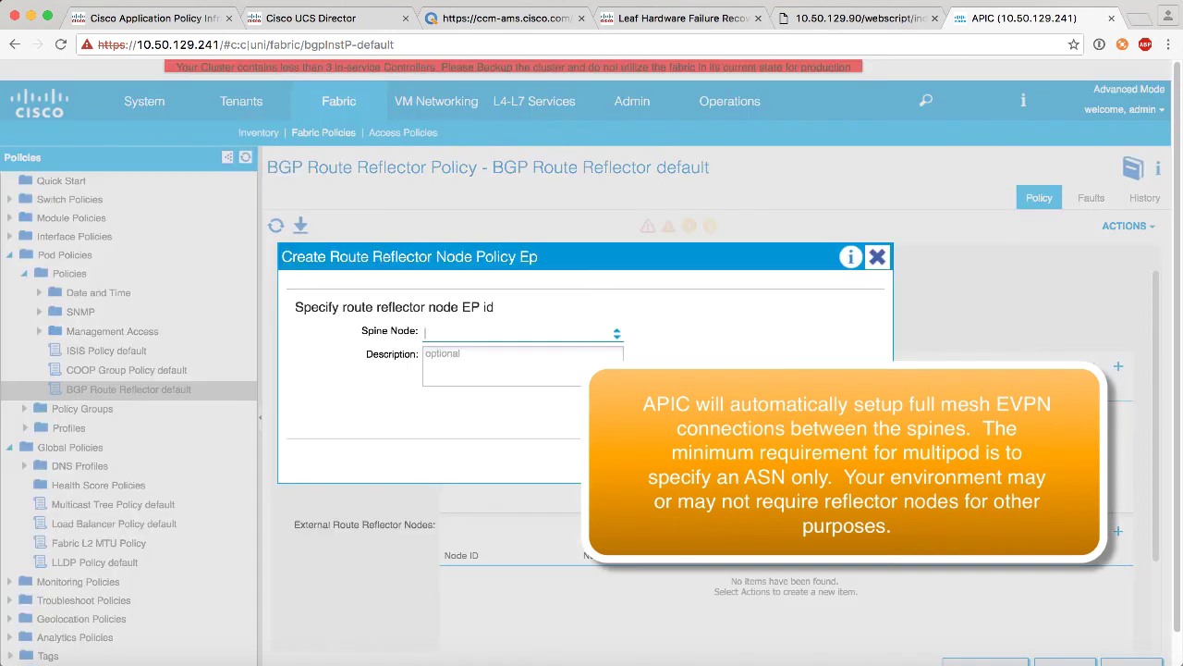
{"action": "type", "text": "202"}
{"action": "left_click", "coordinate": [766, 456]}
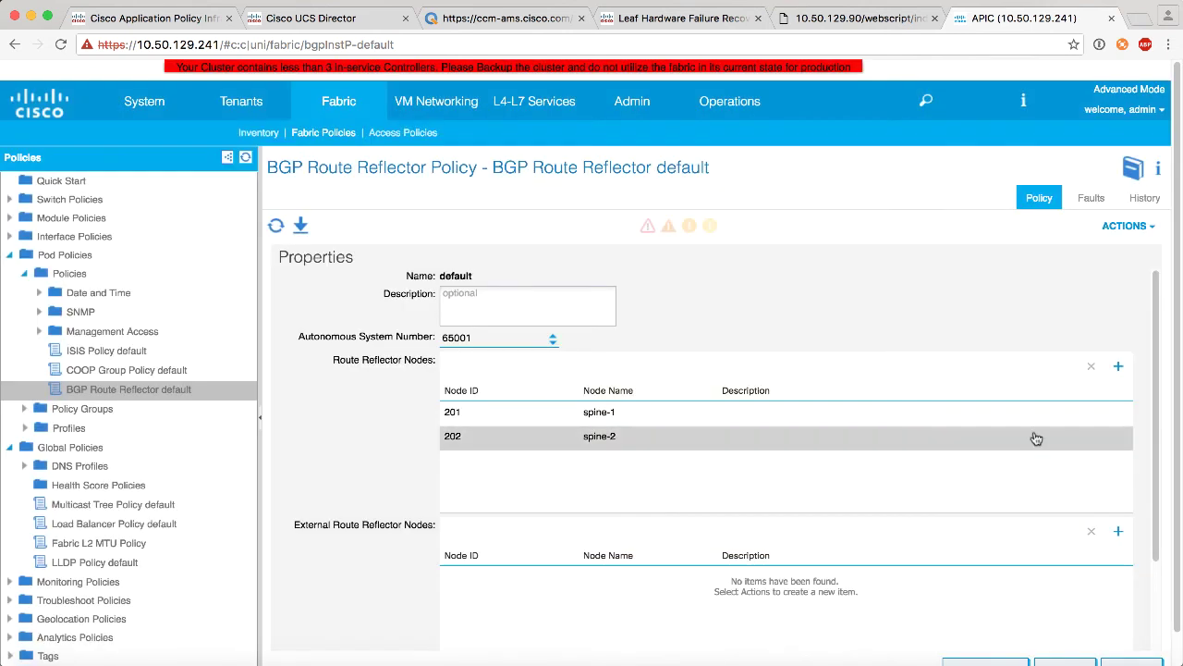
{"action": "scroll", "coordinate": [1035, 438], "scroll_direction": "down", "scroll_amount": 3}
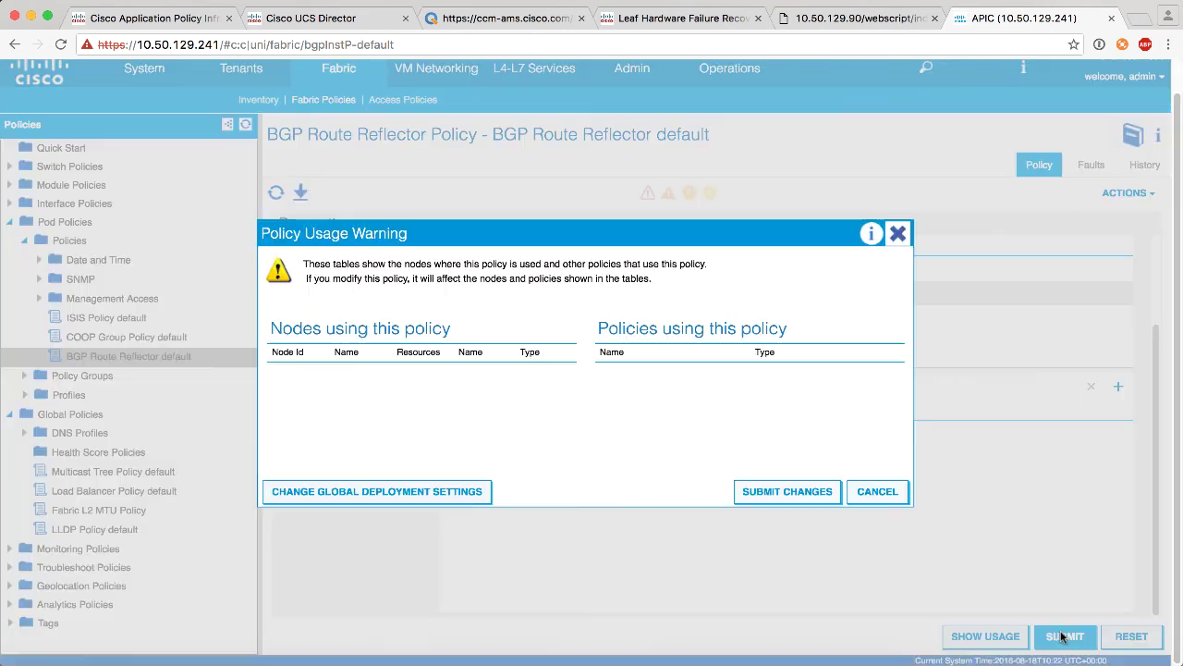
Save the route reflector policy and start a new pod policy group named HOUSEKEEPING_GROUP.
{"action": "left_click", "coordinate": [819, 494]}
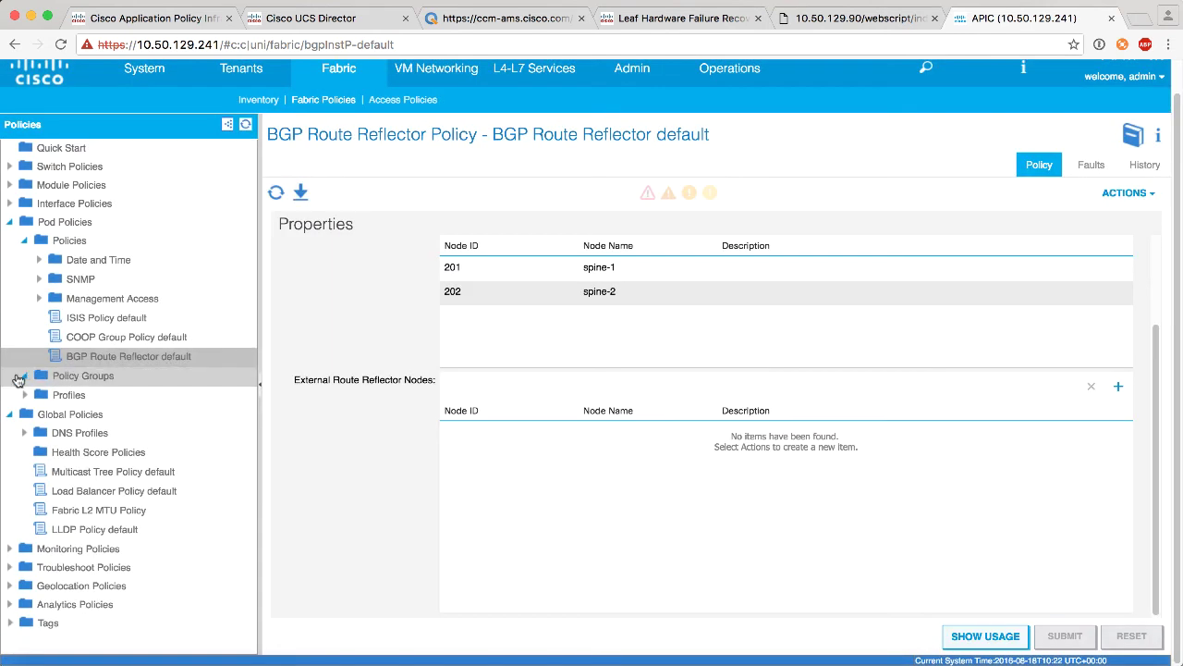
{"action": "right_click", "coordinate": [65, 377]}
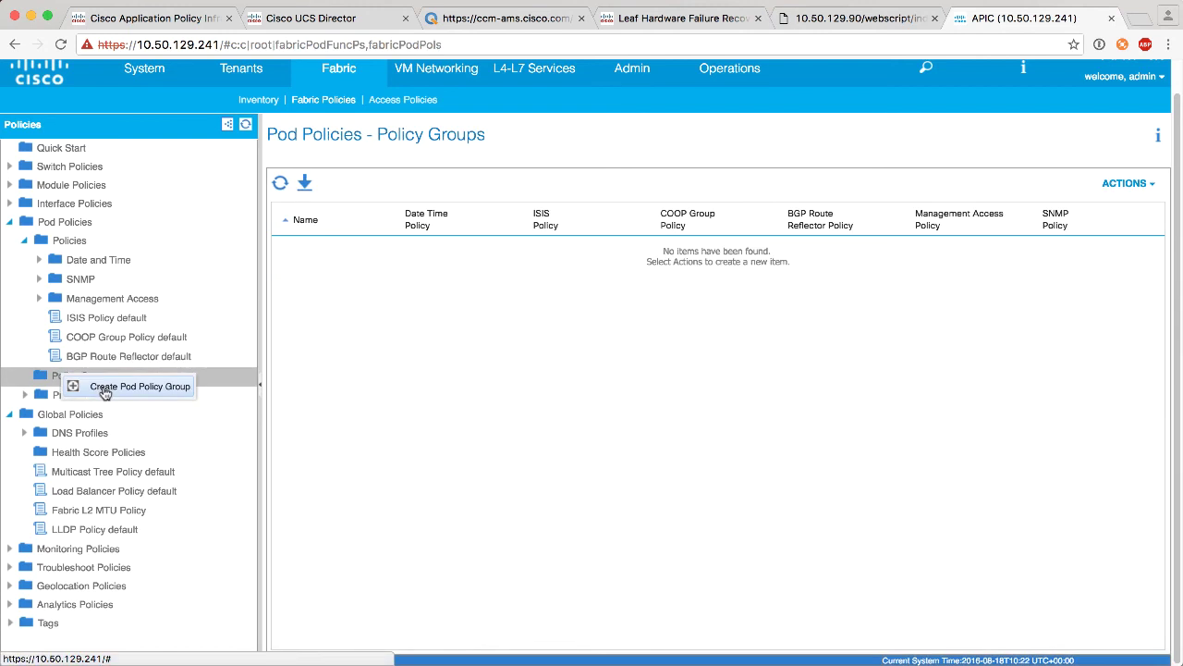
{"action": "left_click", "coordinate": [129, 386]}
{"action": "left_click", "coordinate": [495, 259]}
{"action": "type", "text": "HO"}
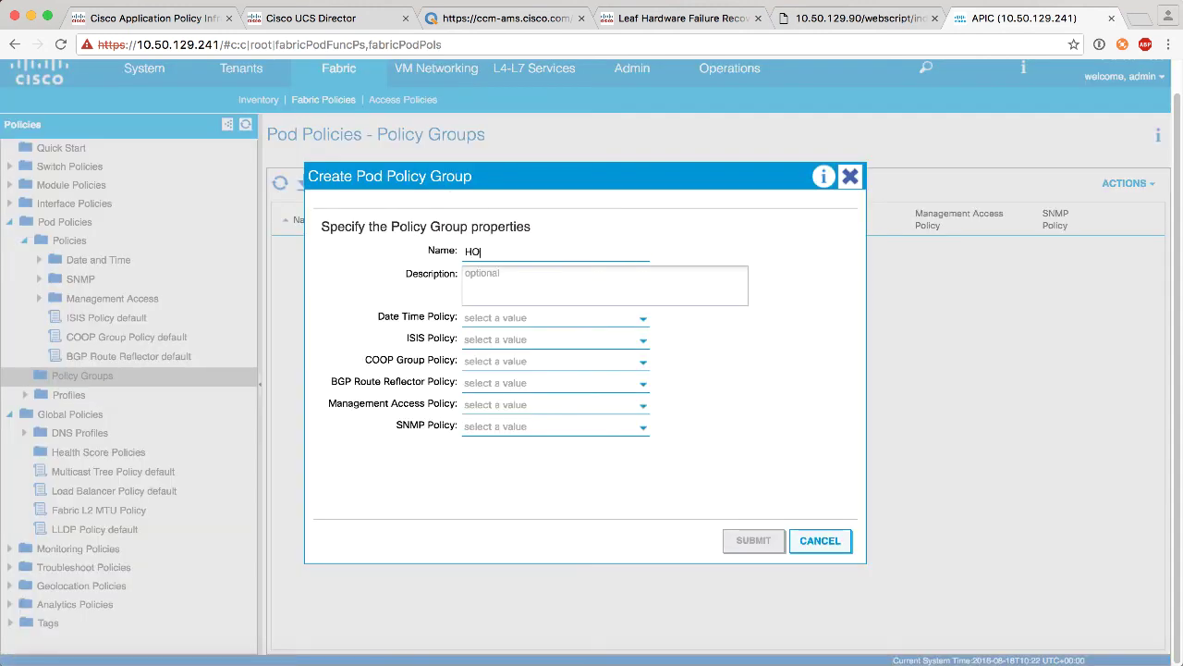
{"action": "type", "text": "USEKEEPIG"}
{"action": "key", "text": "BackSpace"}
{"action": "type", "text": "N"}
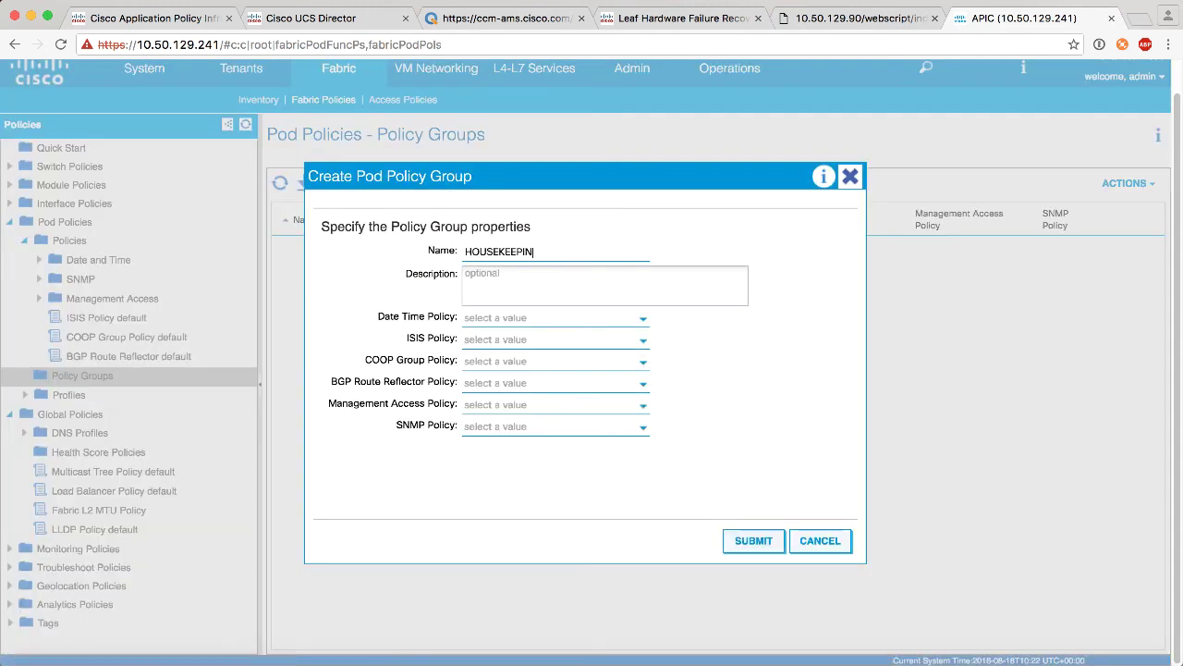
{"action": "type", "text": "G_GROUP"}
Give HOUSEKEEPING_GROUP the default BGP route reflector policy, submit it, and open Pod Profile default.
{"action": "left_click", "coordinate": [467, 383]}
{"action": "left_click", "coordinate": [488, 407]}
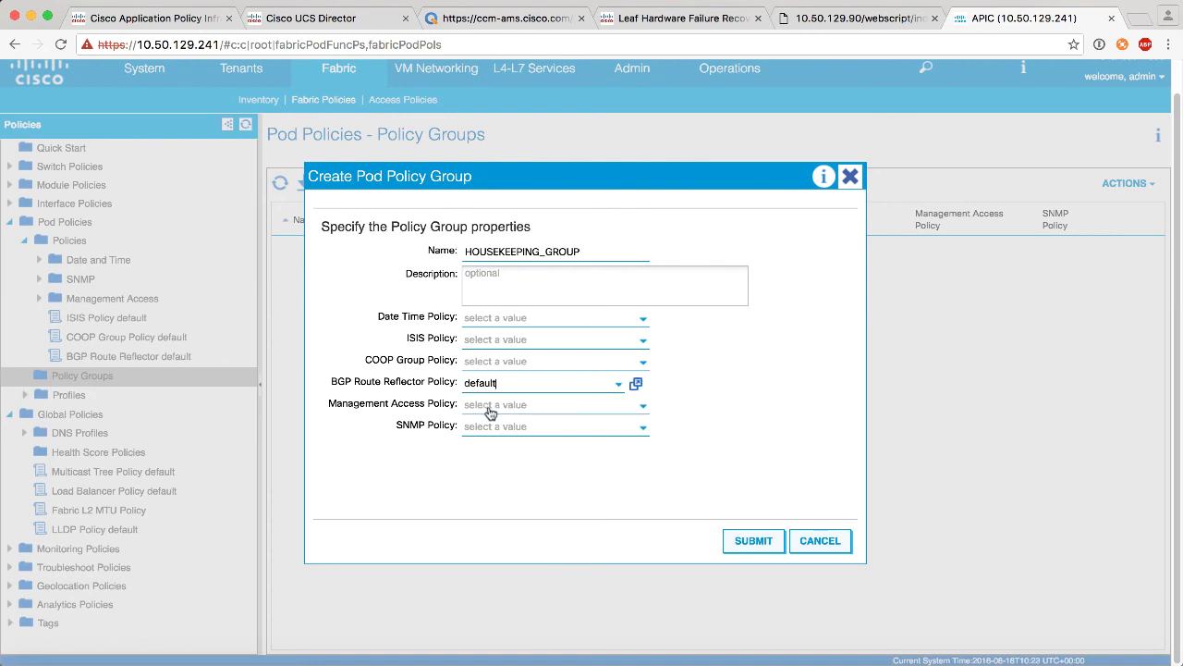
{"action": "left_click", "coordinate": [749, 546]}
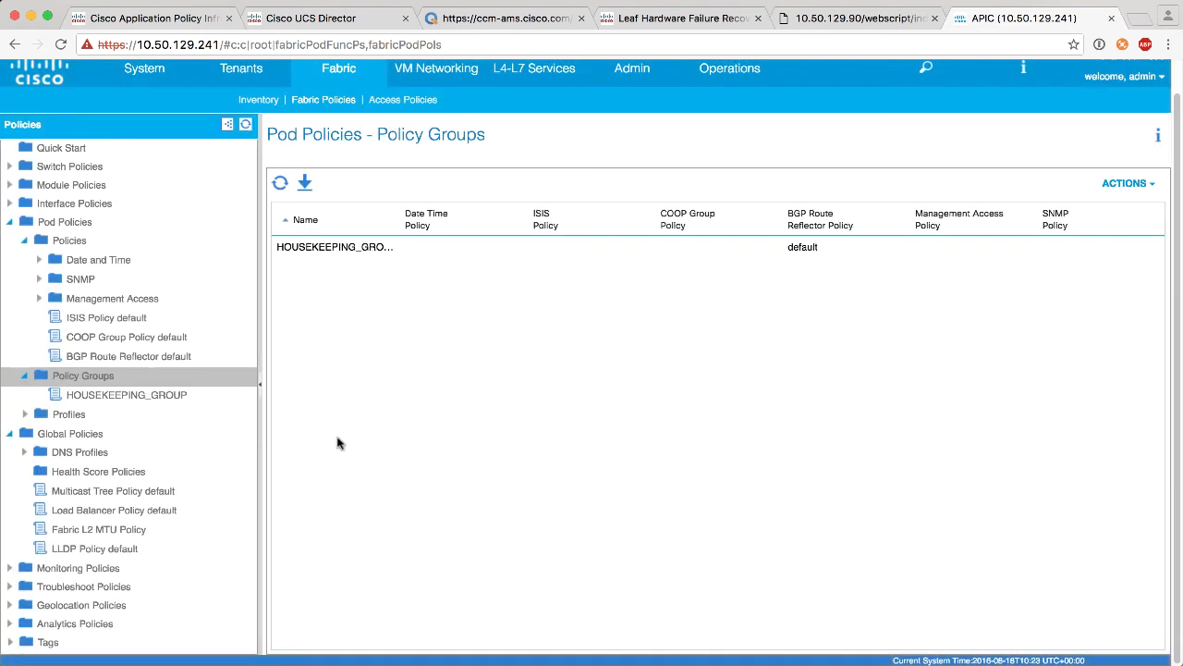
{"action": "left_click", "coordinate": [25, 414]}
{"action": "left_click", "coordinate": [80, 435]}
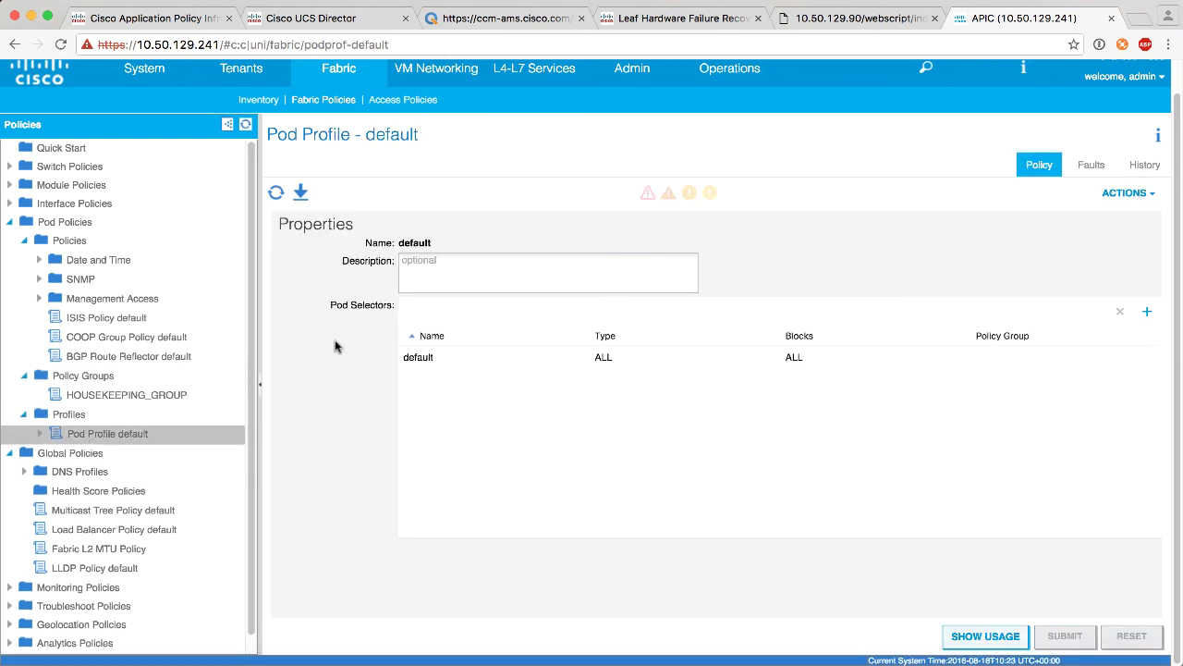
Set the default pod selector's fabric policy group to HOUSEKEEPING_GROUP and apply it to the pods.
{"action": "right_click", "coordinate": [98, 438]}
{"action": "left_click", "coordinate": [38, 437]}
{"action": "left_click", "coordinate": [39, 437]}
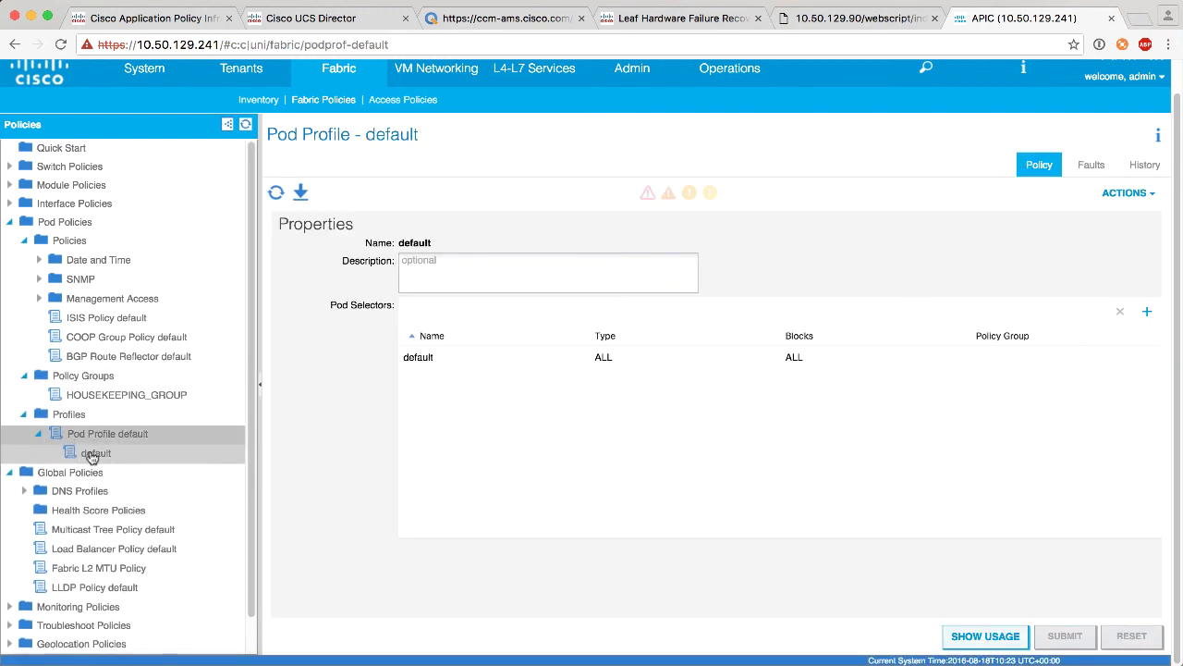
{"action": "left_click", "coordinate": [92, 452]}
{"action": "left_click", "coordinate": [440, 323]}
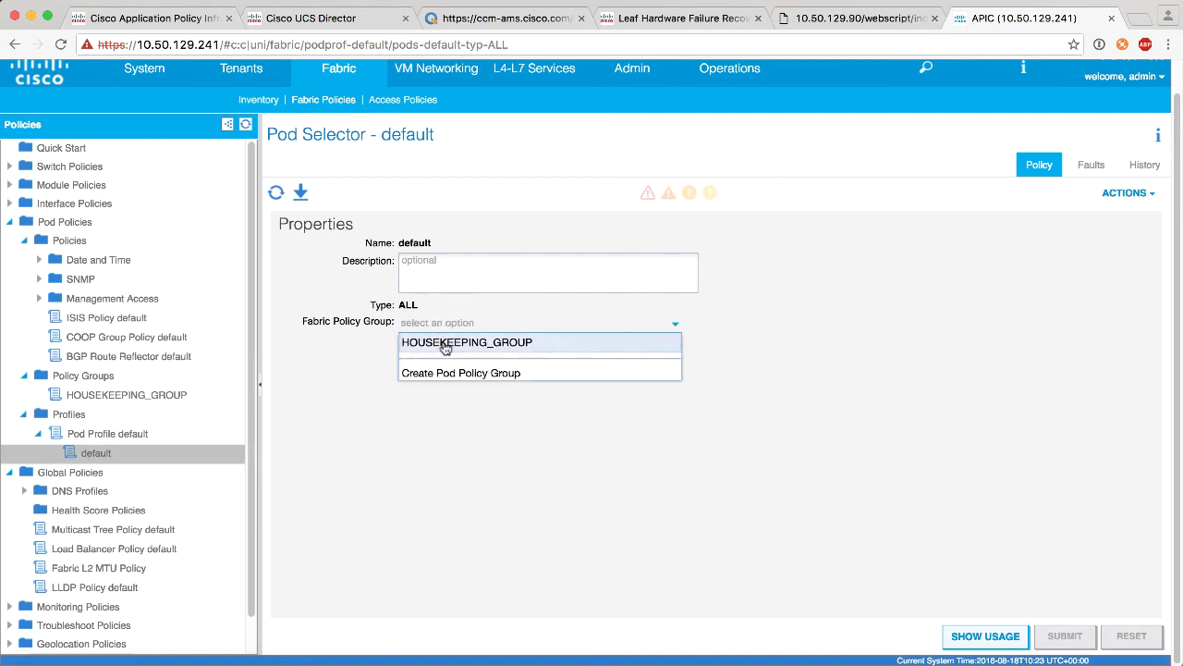
{"action": "left_click", "coordinate": [443, 344]}
{"action": "left_click", "coordinate": [1063, 636]}
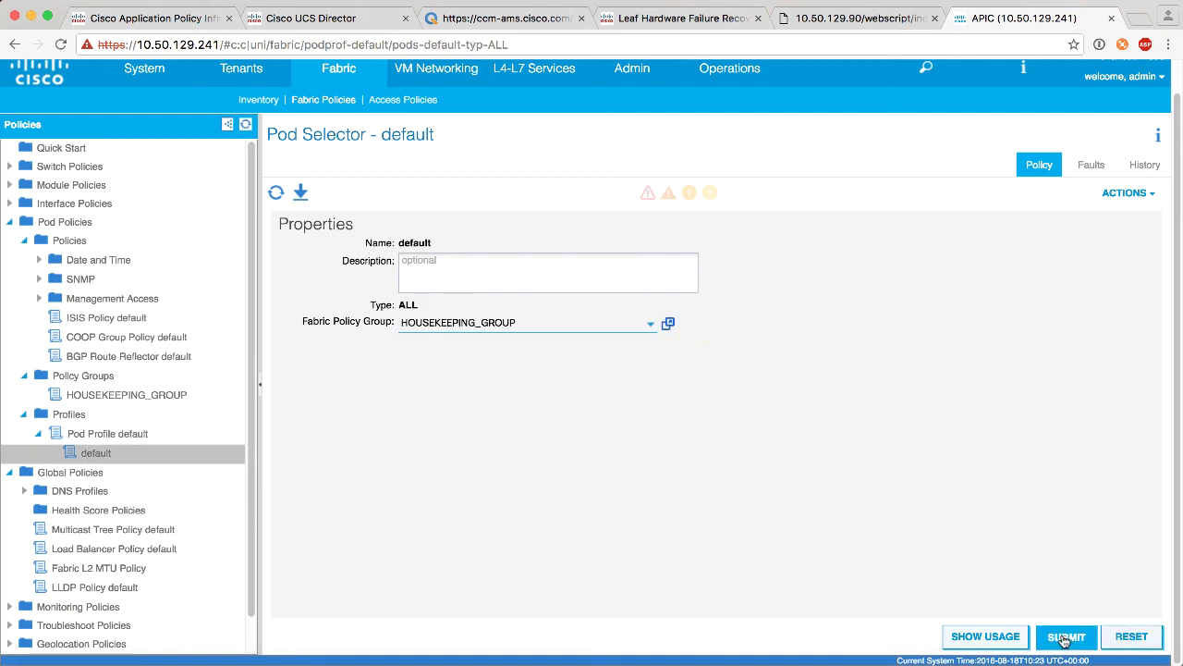
{"action": "left_click", "coordinate": [753, 497]}
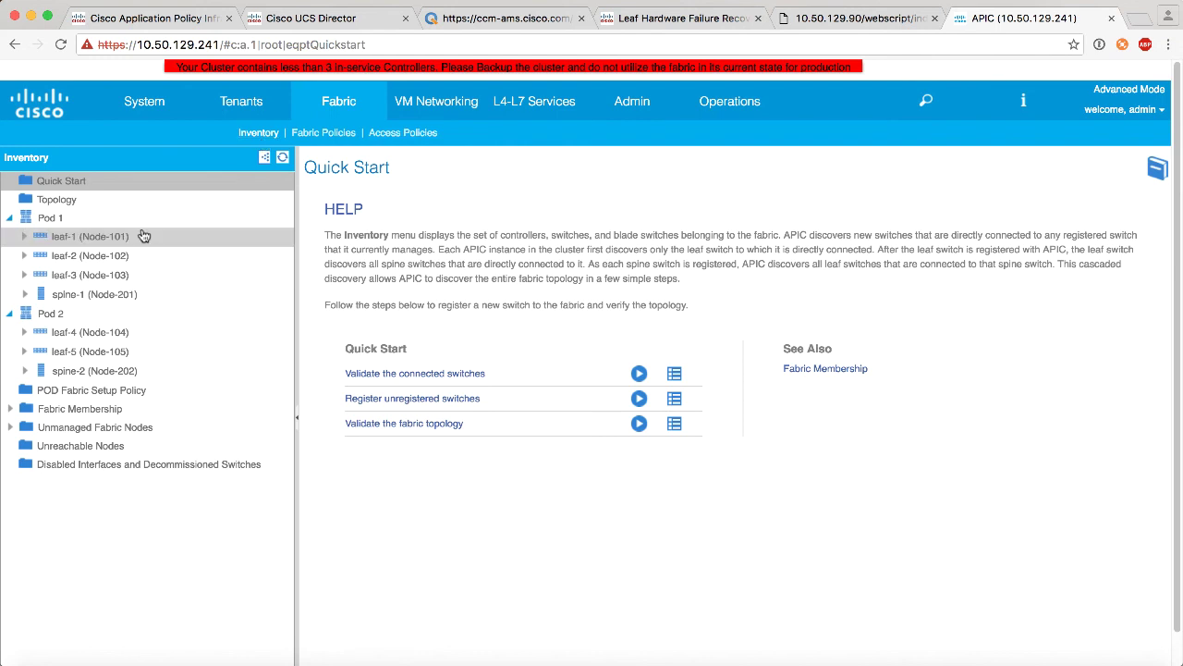
Review spine-1's overlay-1 BGP neighbors (10.0.8.92, 10.0.8.93, 10.0.8.95, 222.222.222.222), then scroll to spine-2.
{"action": "left_click", "coordinate": [25, 296]}
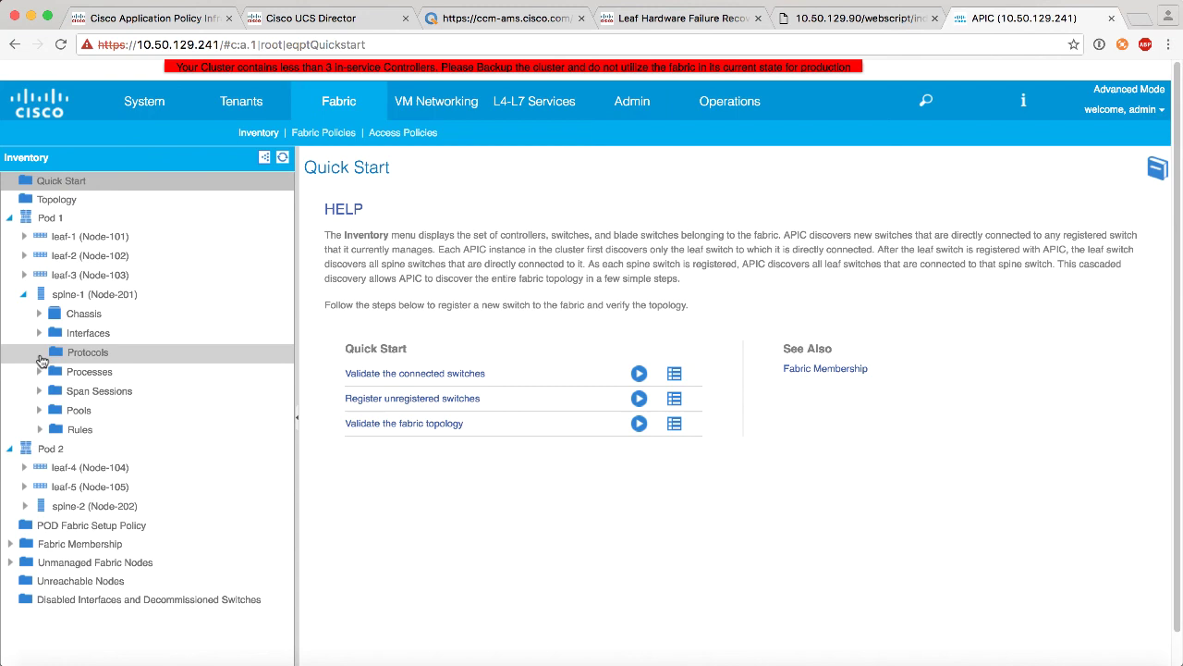
{"action": "left_click", "coordinate": [40, 355]}
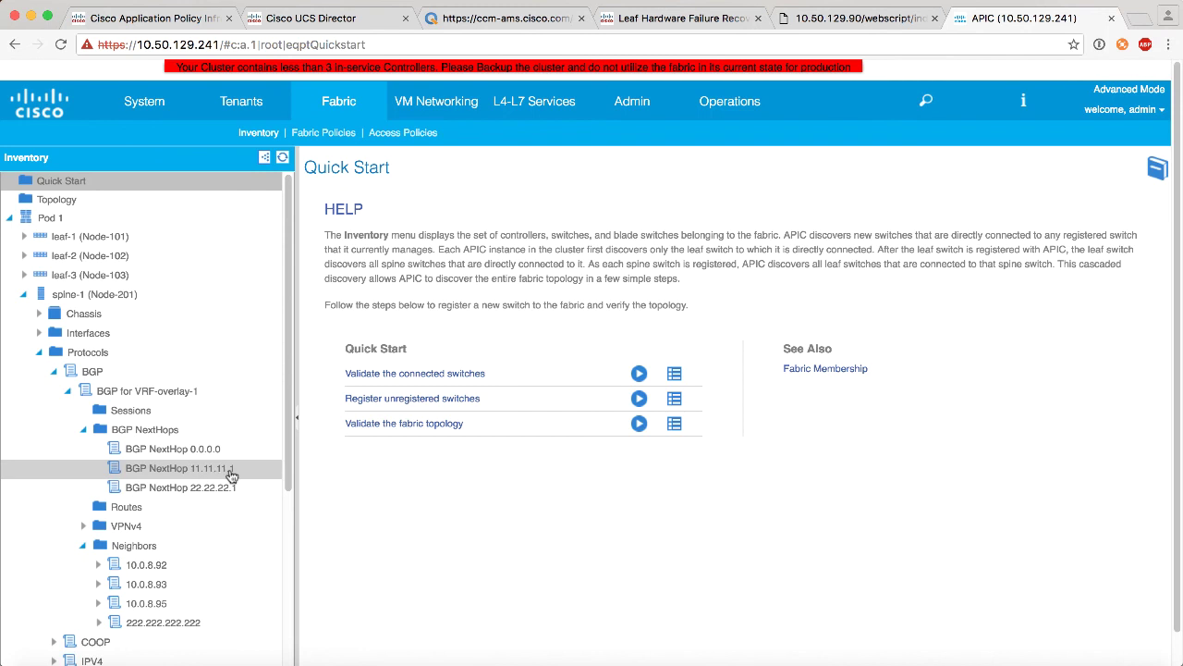
{"action": "scroll", "coordinate": [222, 494], "scroll_direction": "down", "scroll_amount": 1}
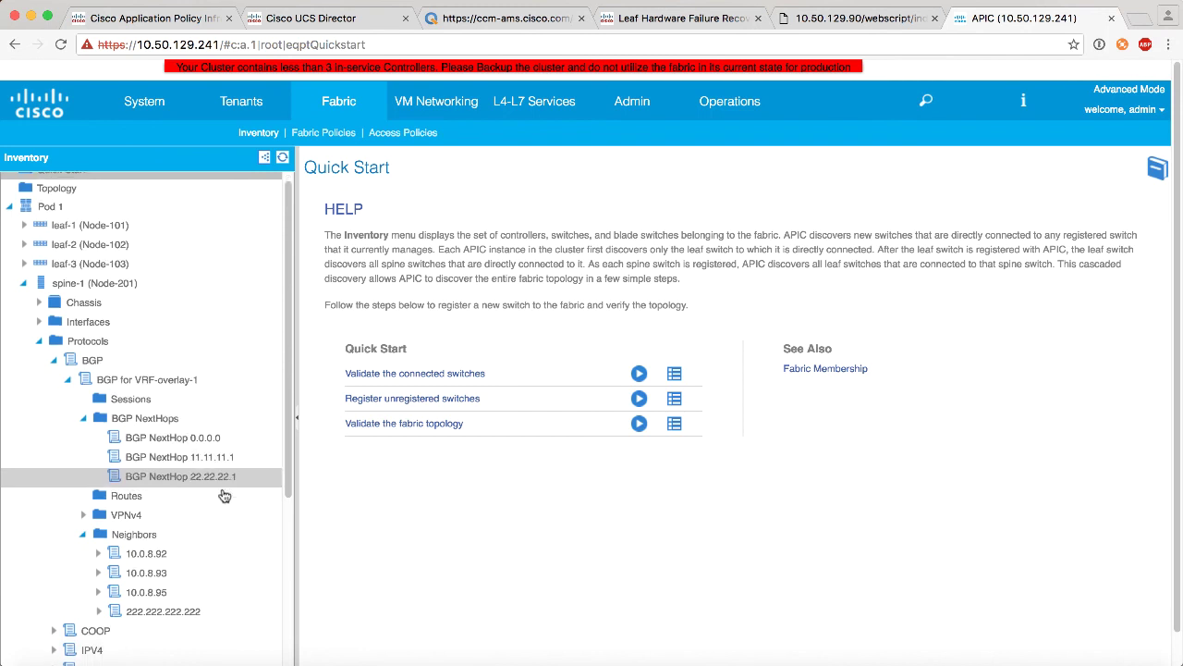
{"action": "scroll", "coordinate": [222, 527], "scroll_direction": "down", "scroll_amount": 2}
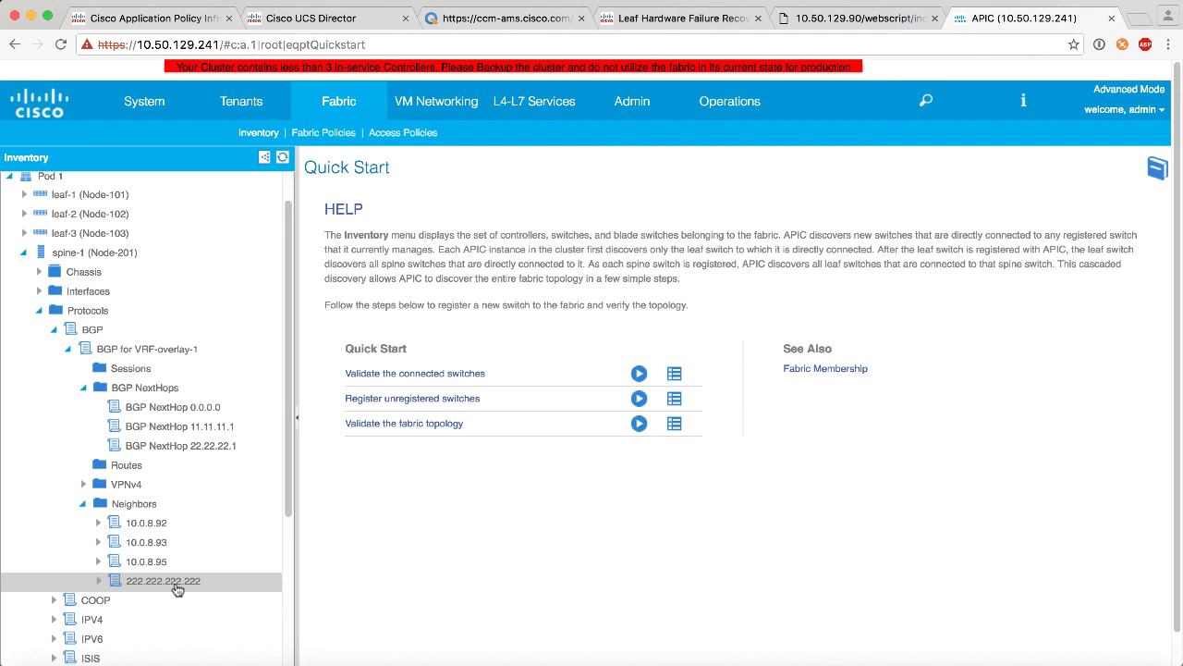
{"action": "scroll", "coordinate": [177, 590], "scroll_direction": "down", "scroll_amount": 3}
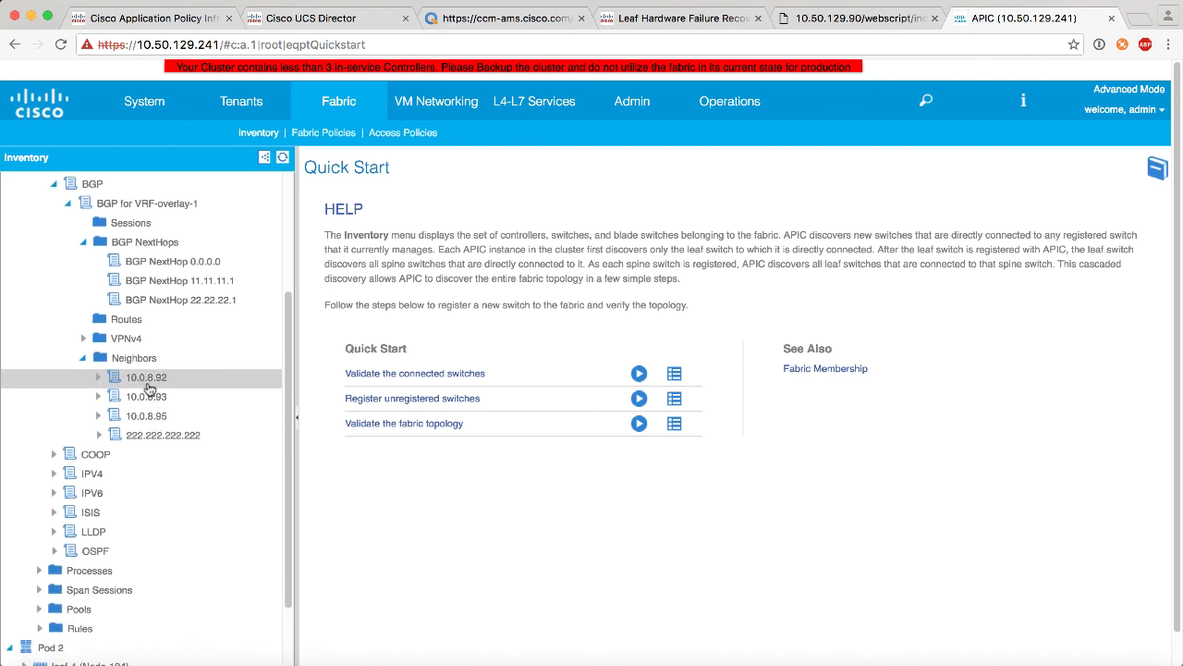
{"action": "scroll", "coordinate": [148, 388], "scroll_direction": "down", "scroll_amount": 4}
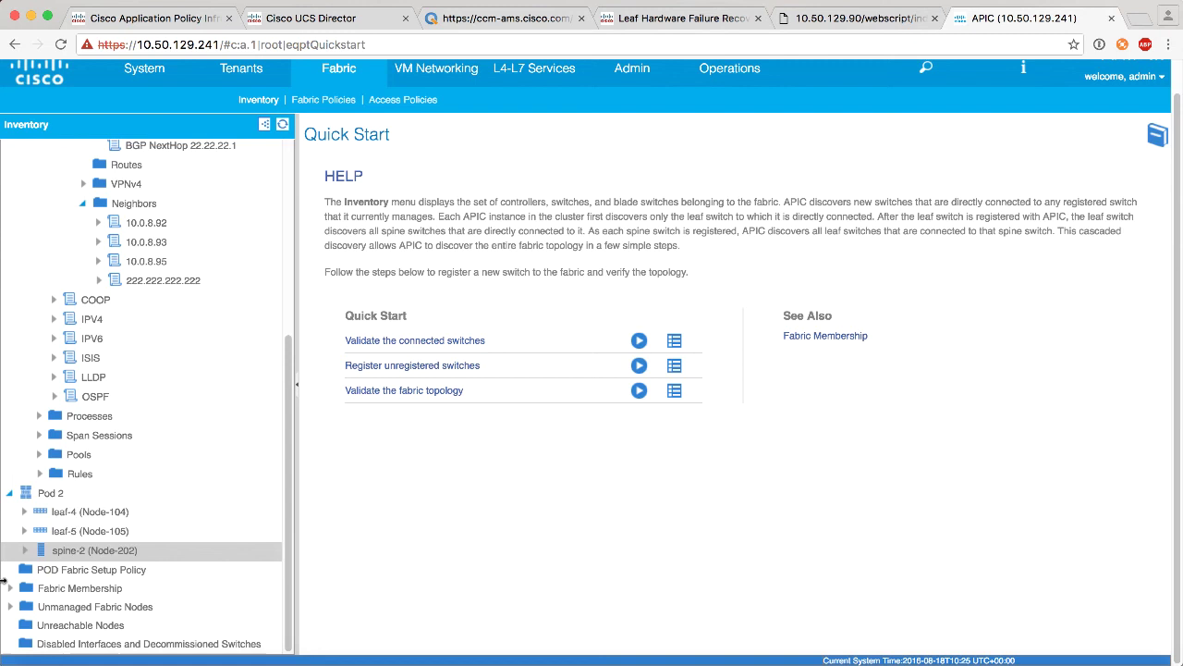
Expand spine-2 (Node-202) to its VRF-overlay-1 BGP next hops and neighbors list.
{"action": "left_click", "coordinate": [26, 551]}
{"action": "scroll", "coordinate": [37, 555], "scroll_direction": "down", "scroll_amount": 3}
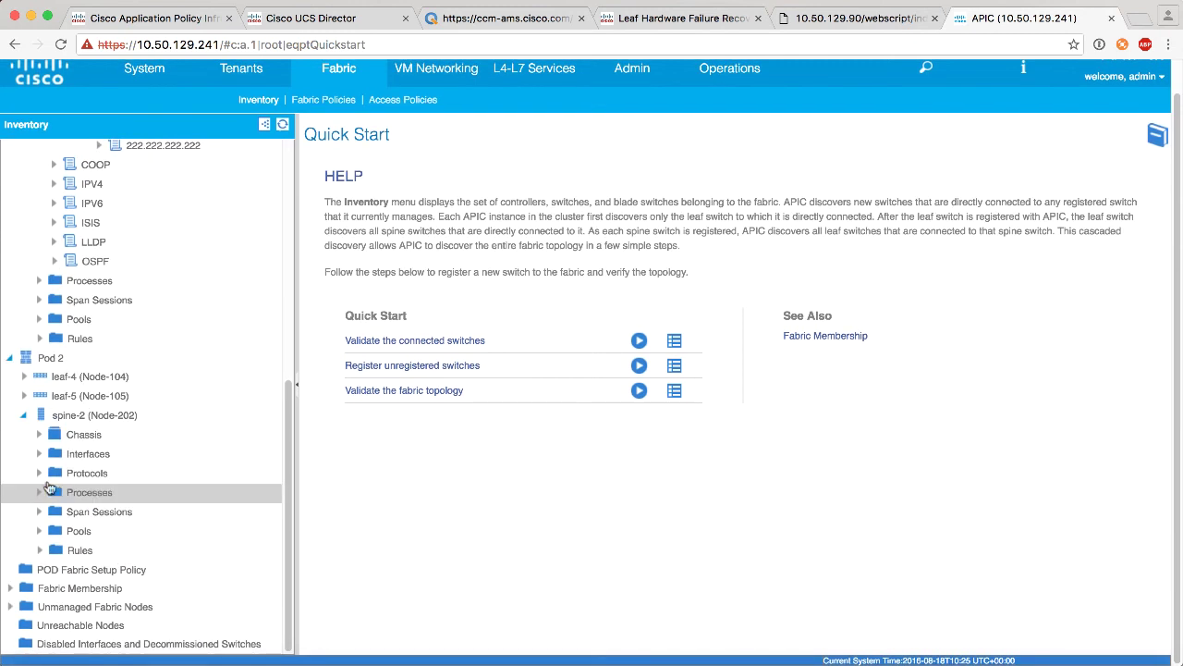
{"action": "left_click", "coordinate": [39, 473]}
{"action": "left_click", "coordinate": [56, 494]}
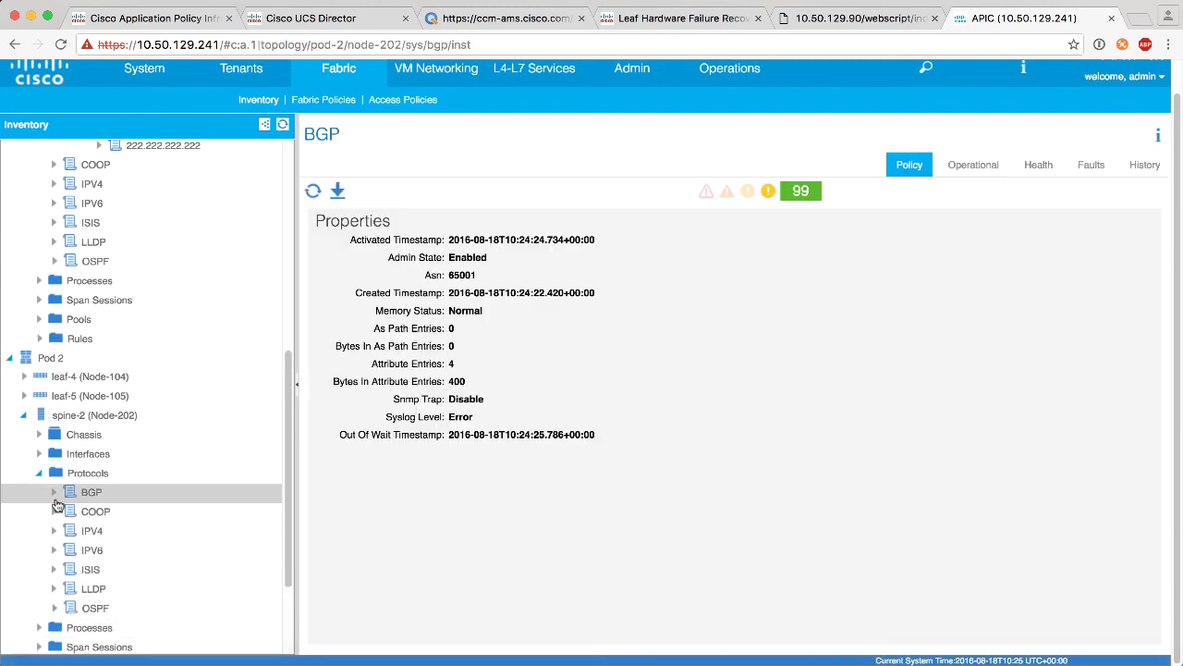
{"action": "left_click", "coordinate": [68, 511]}
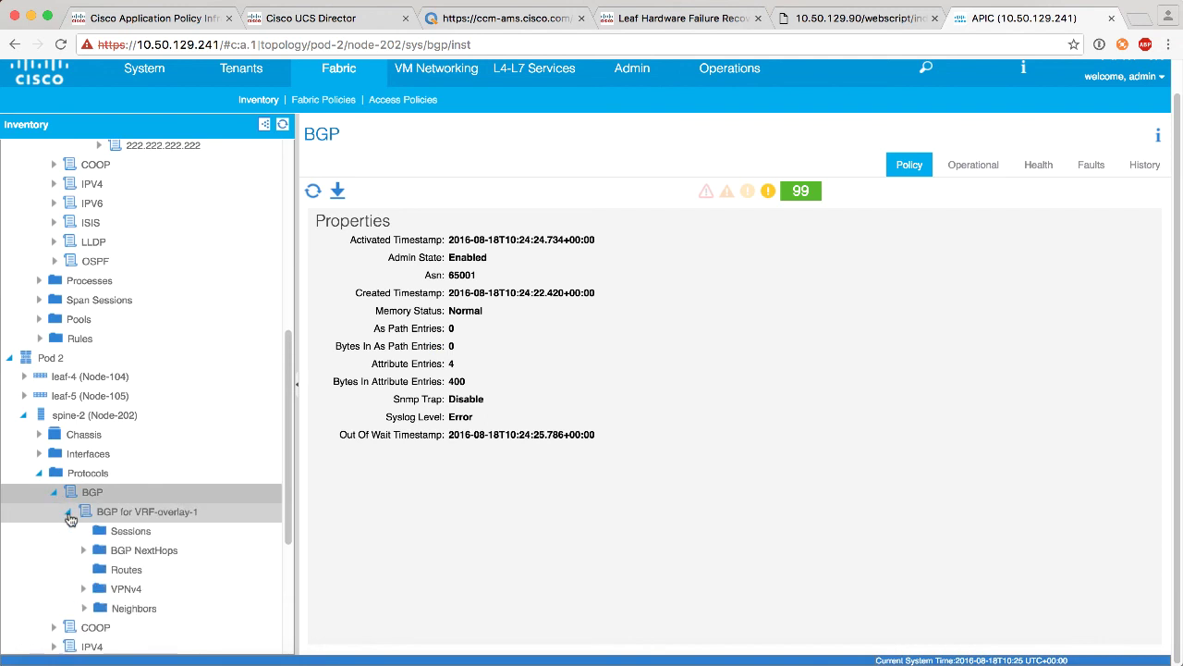
{"action": "left_click", "coordinate": [83, 552]}
{"action": "scroll", "coordinate": [92, 559], "scroll_direction": "down", "scroll_amount": 2}
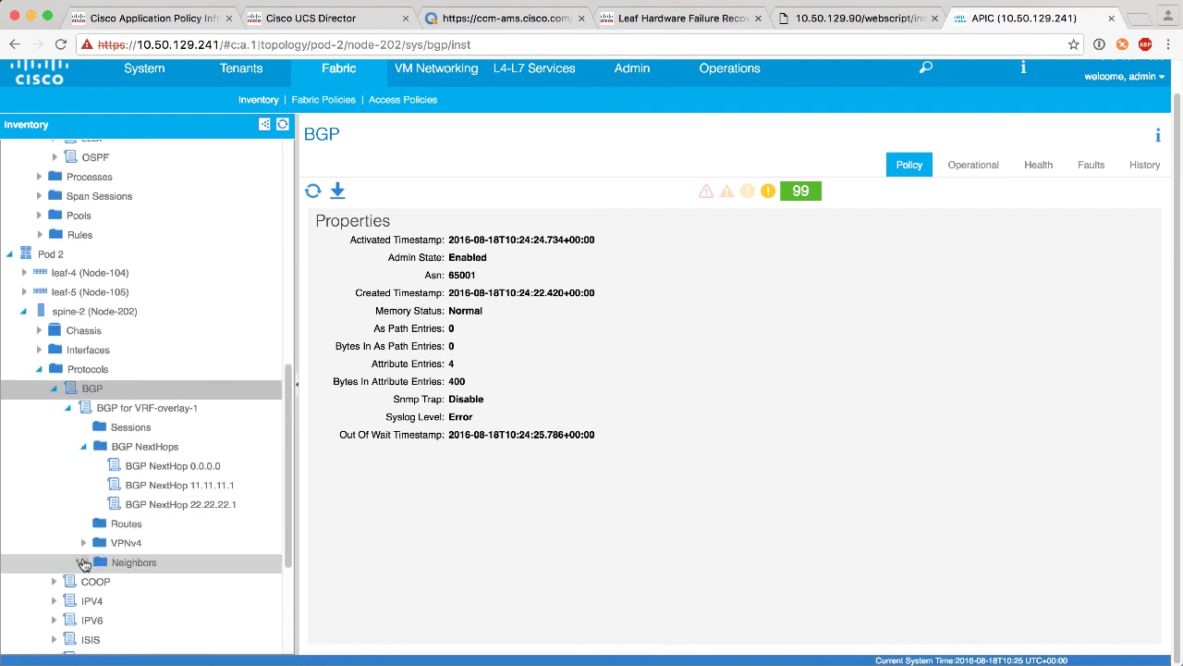
{"action": "left_click", "coordinate": [84, 564]}
{"action": "scroll", "coordinate": [159, 560], "scroll_direction": "down", "scroll_amount": 2}
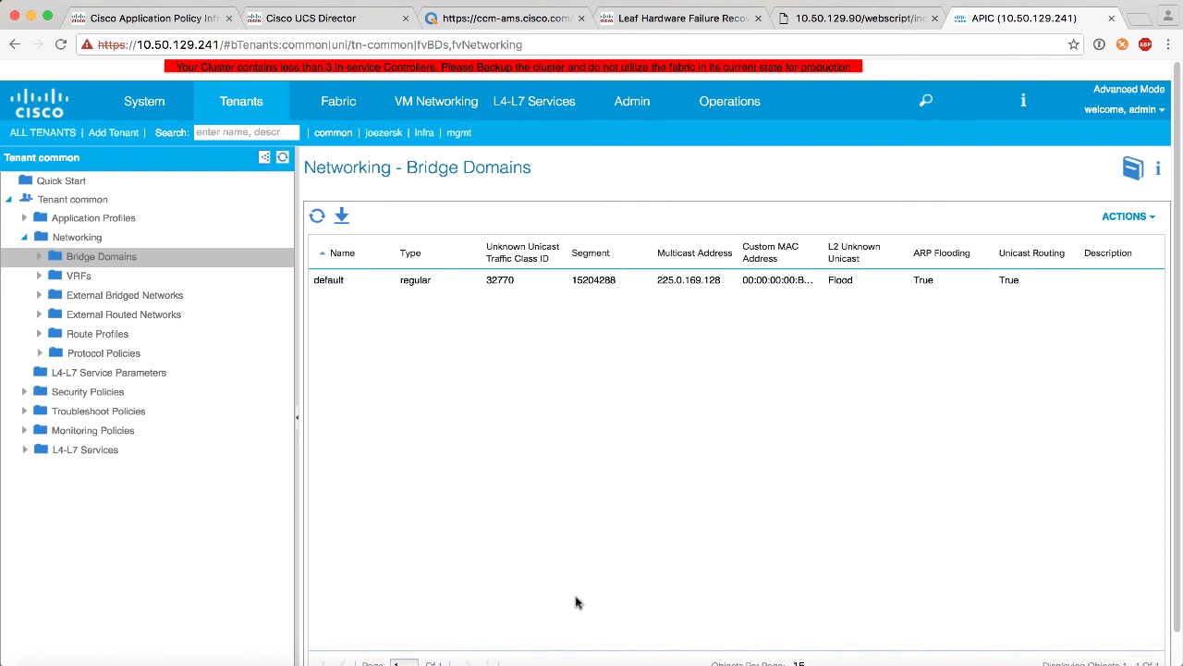
In the switch terminal, select the 225.0.169.128/32 group entry in the show ip mroute output.
{"action": "left_click", "coordinate": [652, 661]}
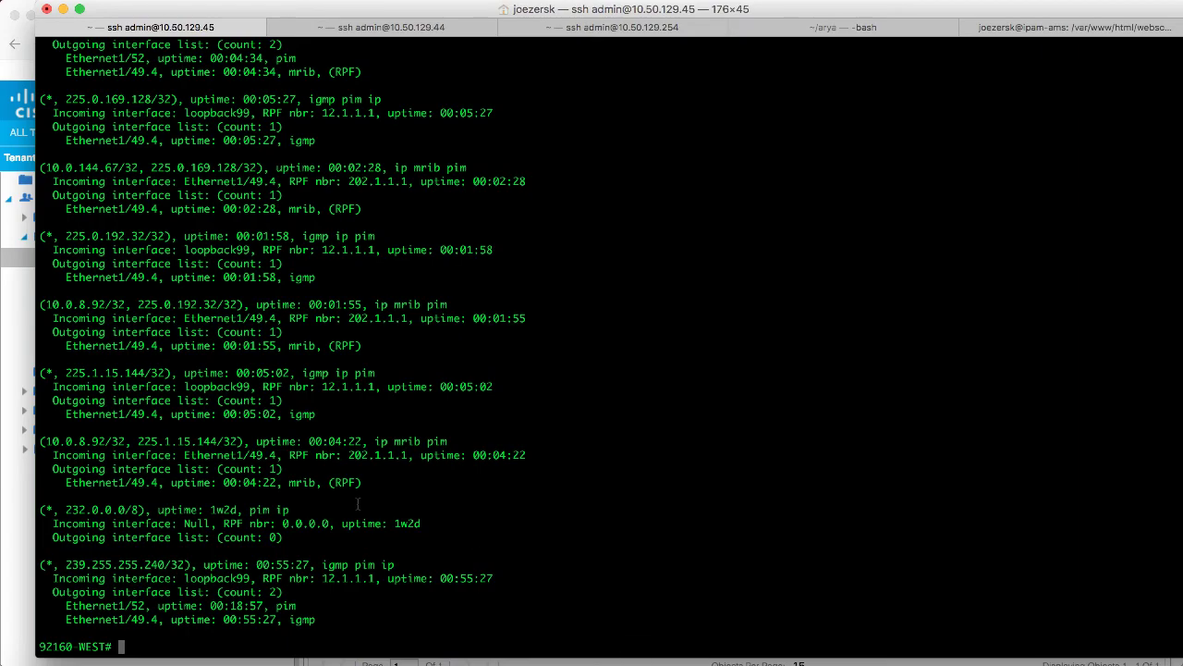
{"action": "left_click", "coordinate": [206, 658]}
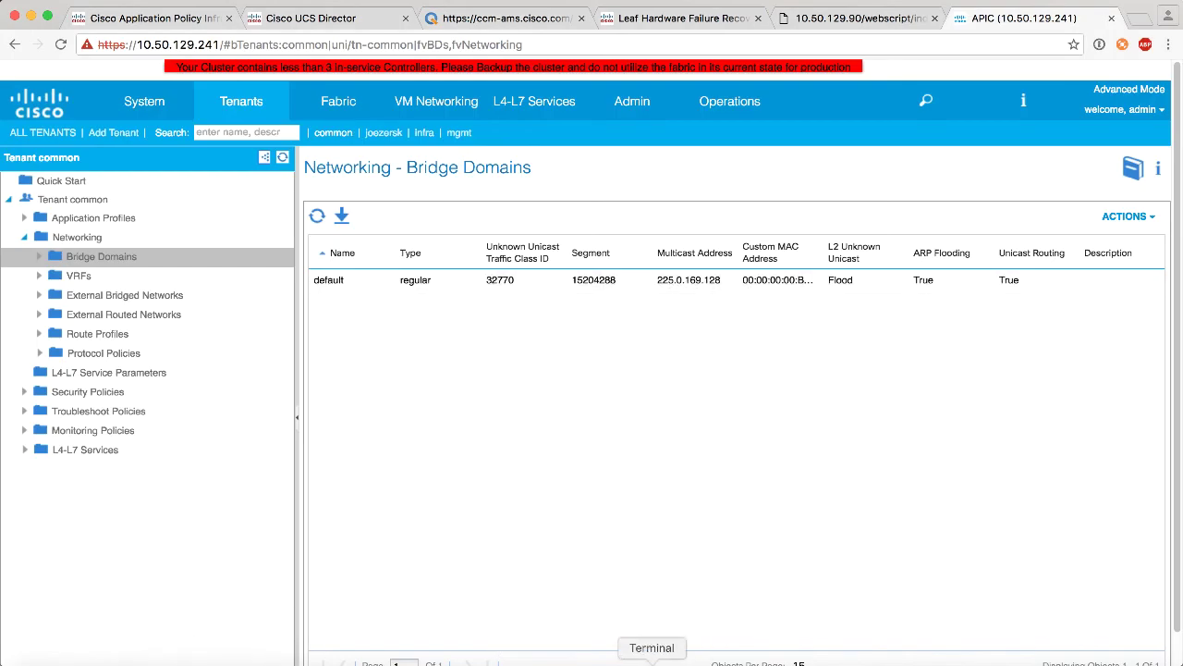
{"action": "left_click", "coordinate": [652, 661]}
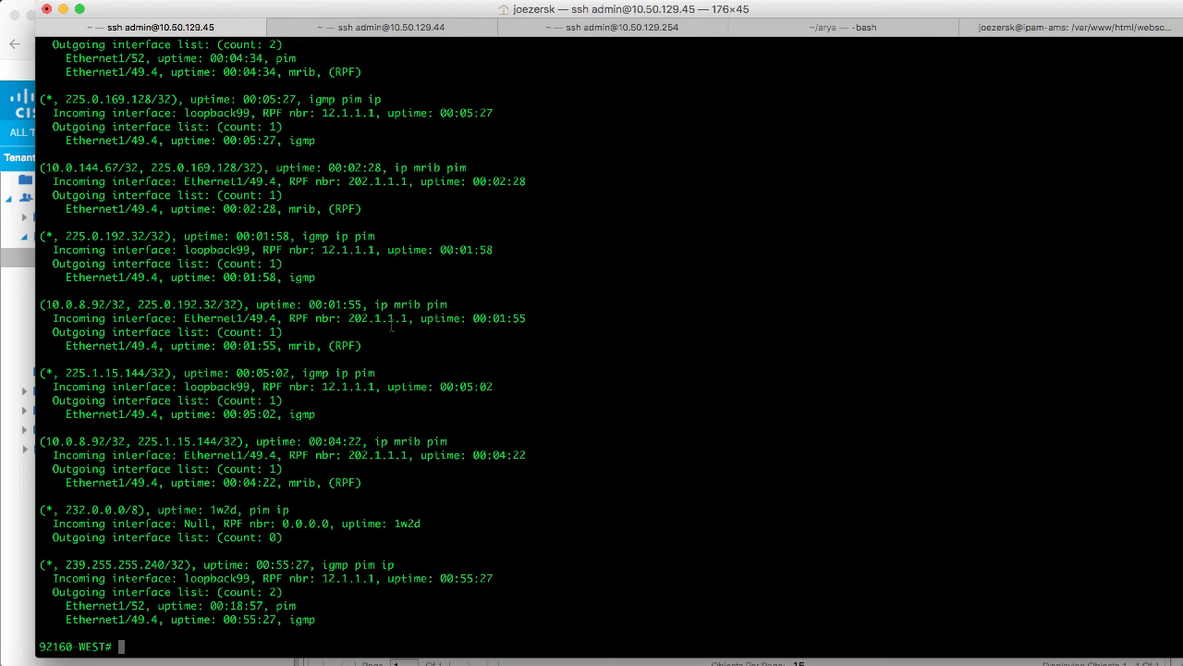
{"action": "double_click", "coordinate": [69, 98]}
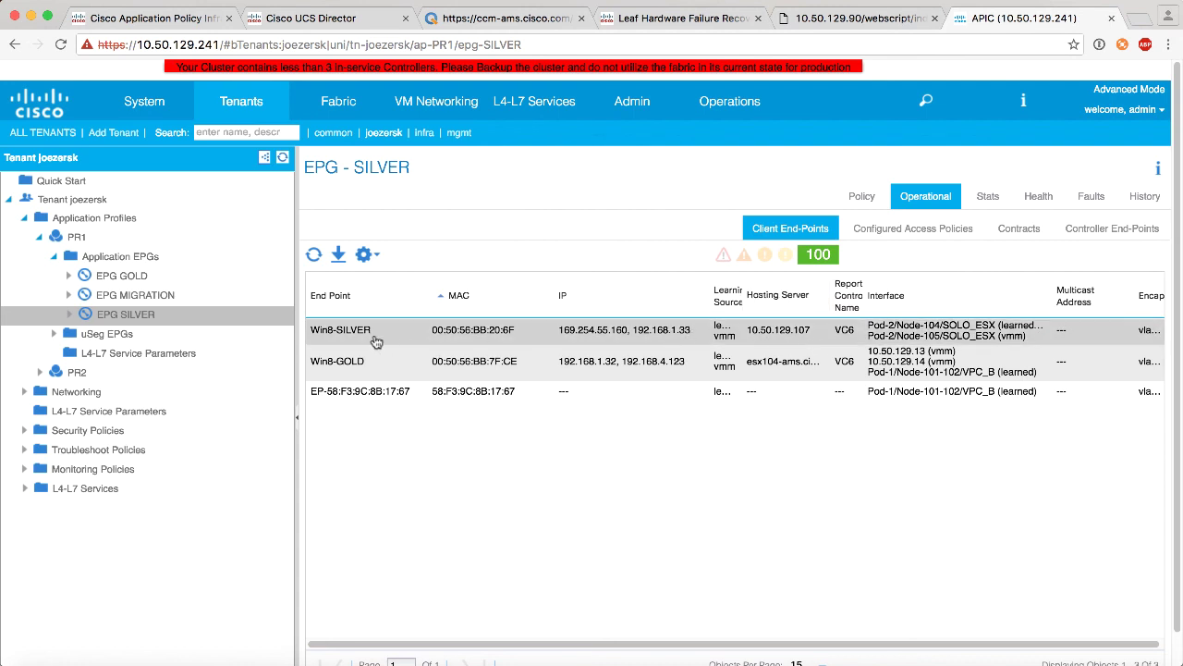
Switch to the desktop showing the Win8-SILVER and Win8-GOLD VM consoles.
{"action": "key", "text": "ctrl+Right"}
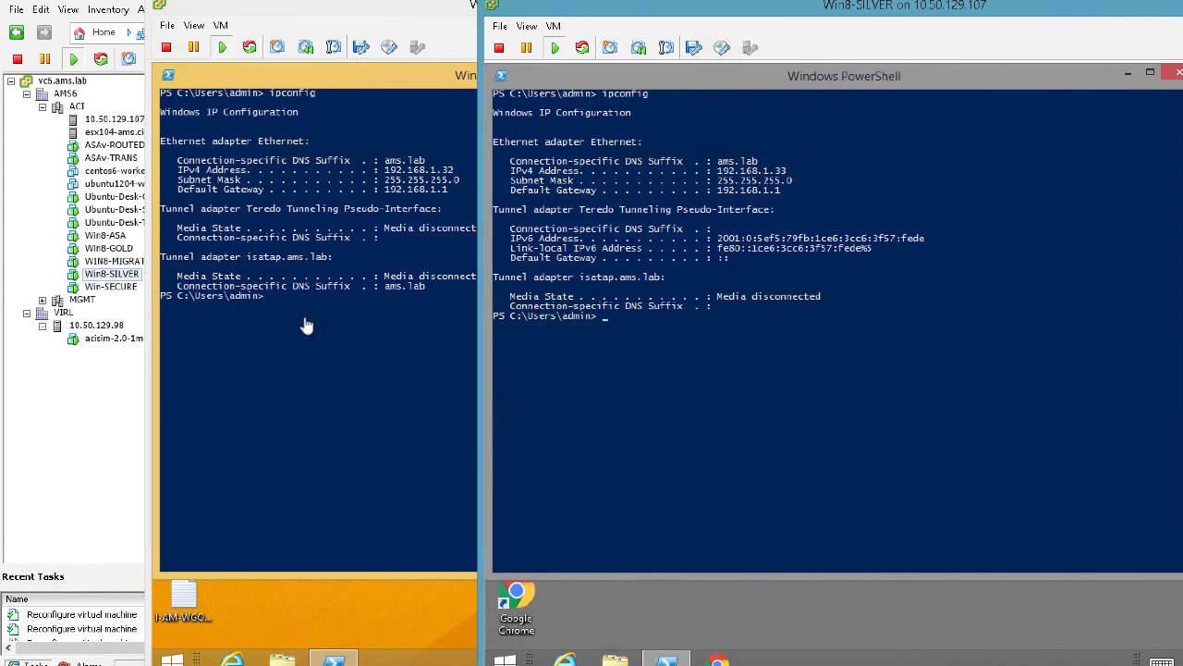
From Win8-SILVER, ping Win8-GOLD at 192.168.1.32.
{"action": "left_click", "coordinate": [390, 211]}
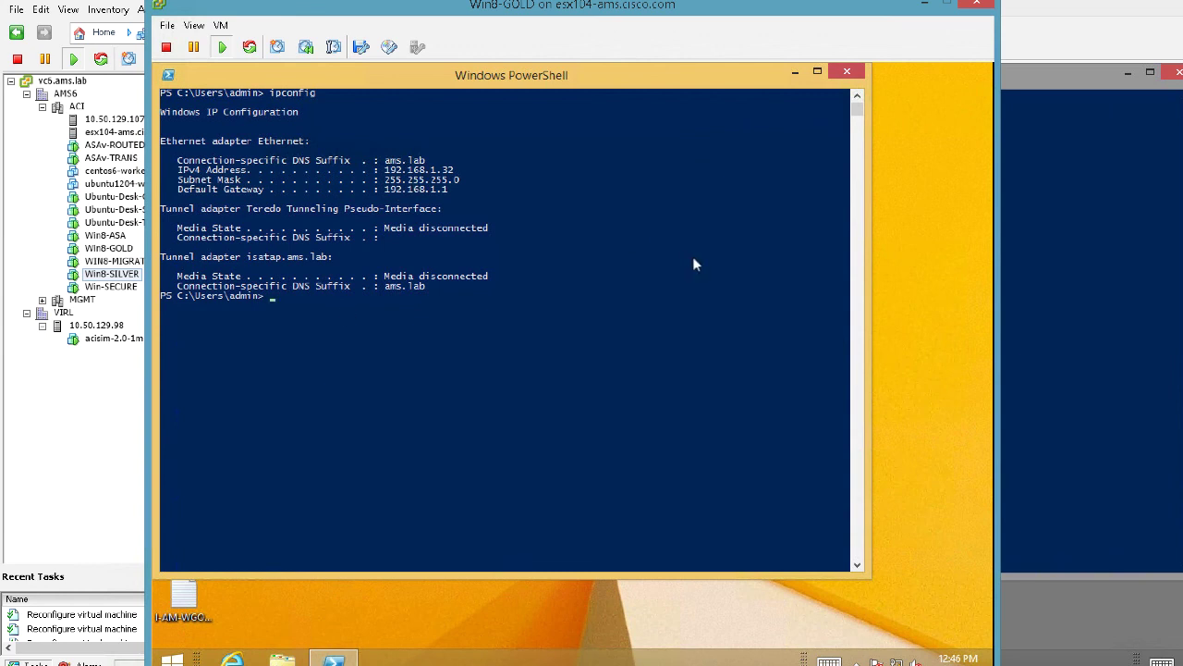
{"action": "left_click", "coordinate": [1082, 356]}
{"action": "key", "text": "Up"}
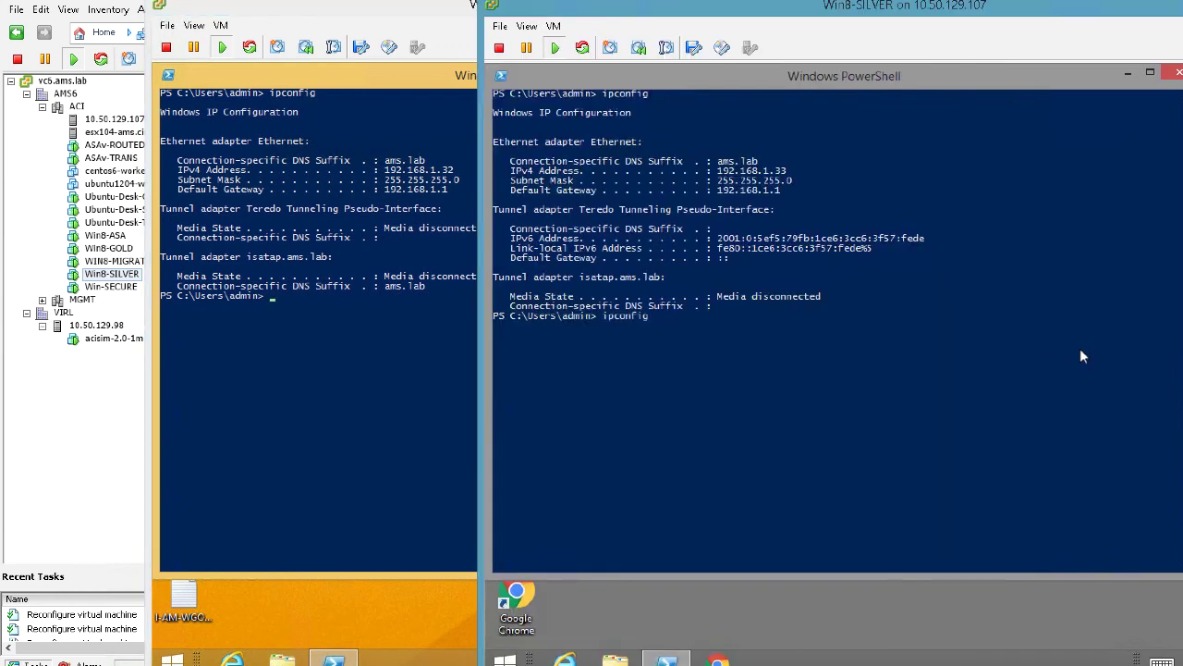
{"action": "key", "text": "Escape"}
{"action": "type", "text": "ping 192.168.1.32"}
{"action": "key", "text": "Return"}
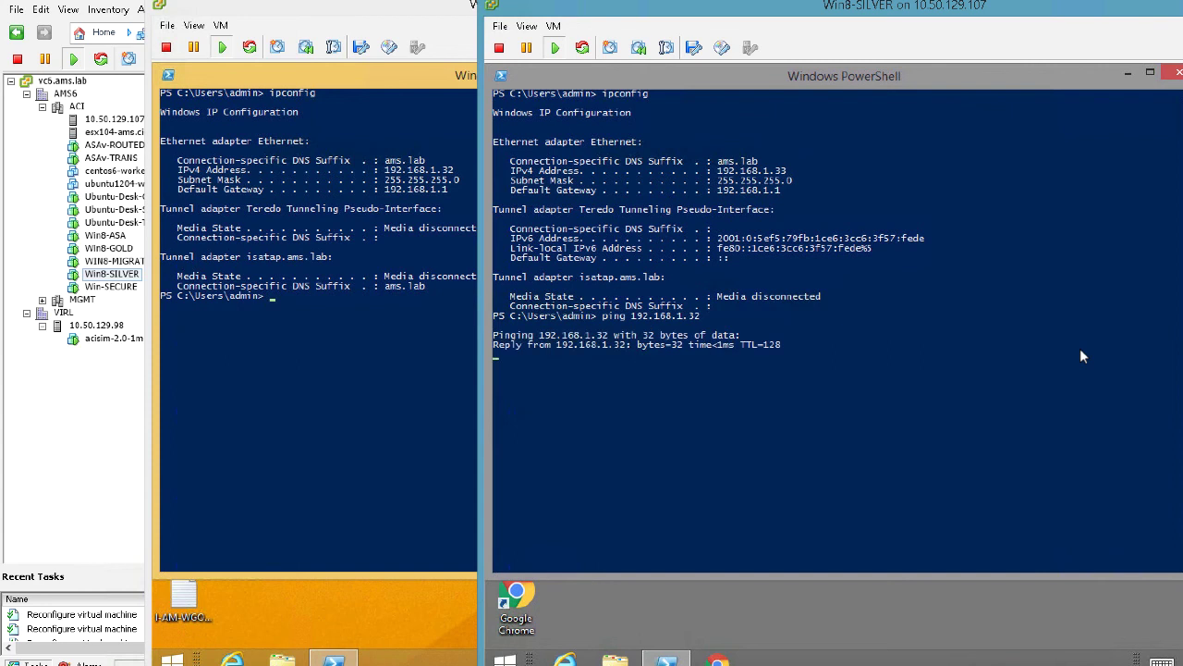
From Win8-GOLD, ping Win8-SILVER at 192.168.1.33, then return to the APIC desktop.
{"action": "left_click", "coordinate": [388, 369]}
{"action": "type", "text": "ping 192.16"}
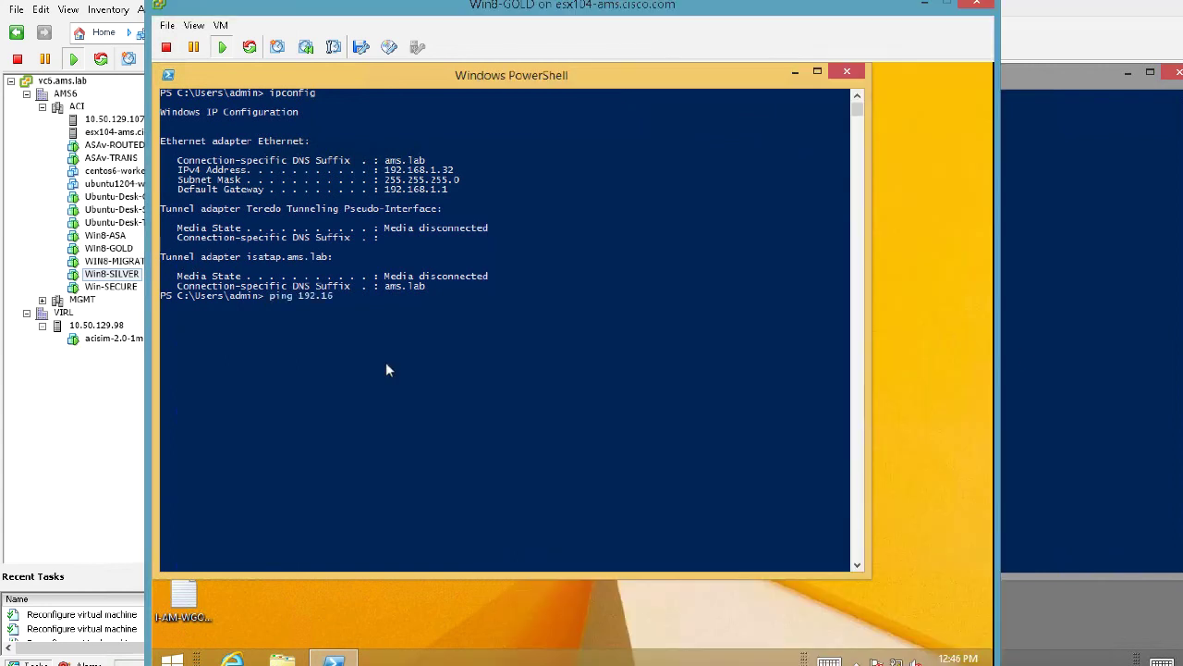
{"action": "type", "text": "8.1.33"}
{"action": "key", "text": "Return"}
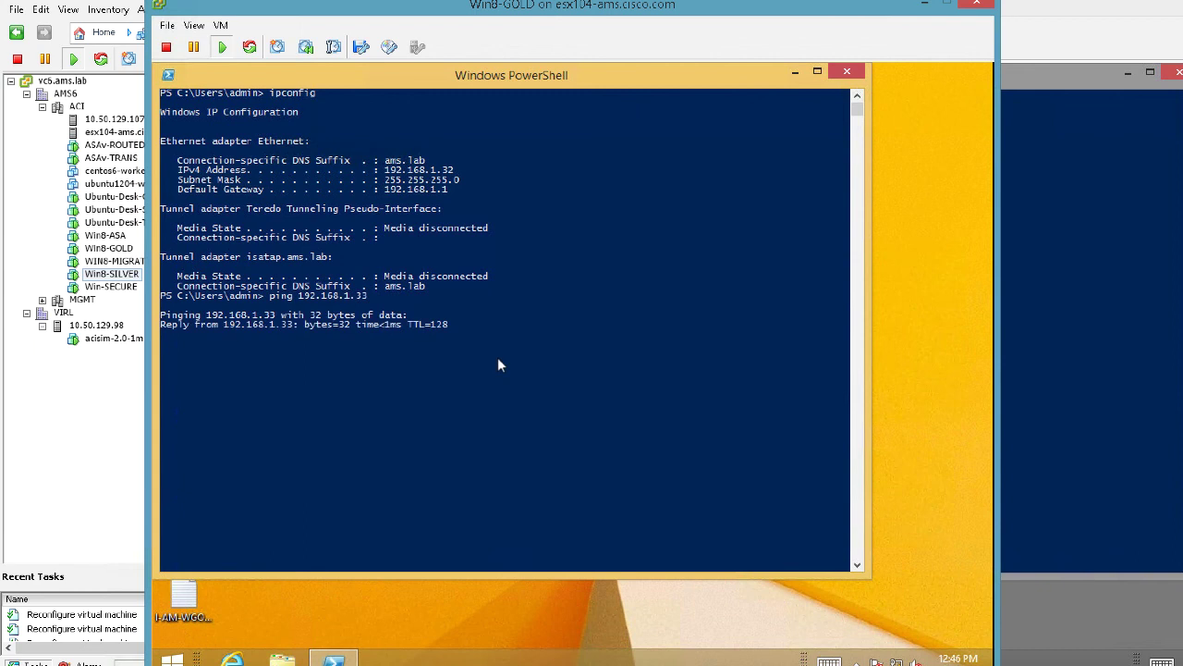
{"action": "key", "text": "ctrl+Left"}
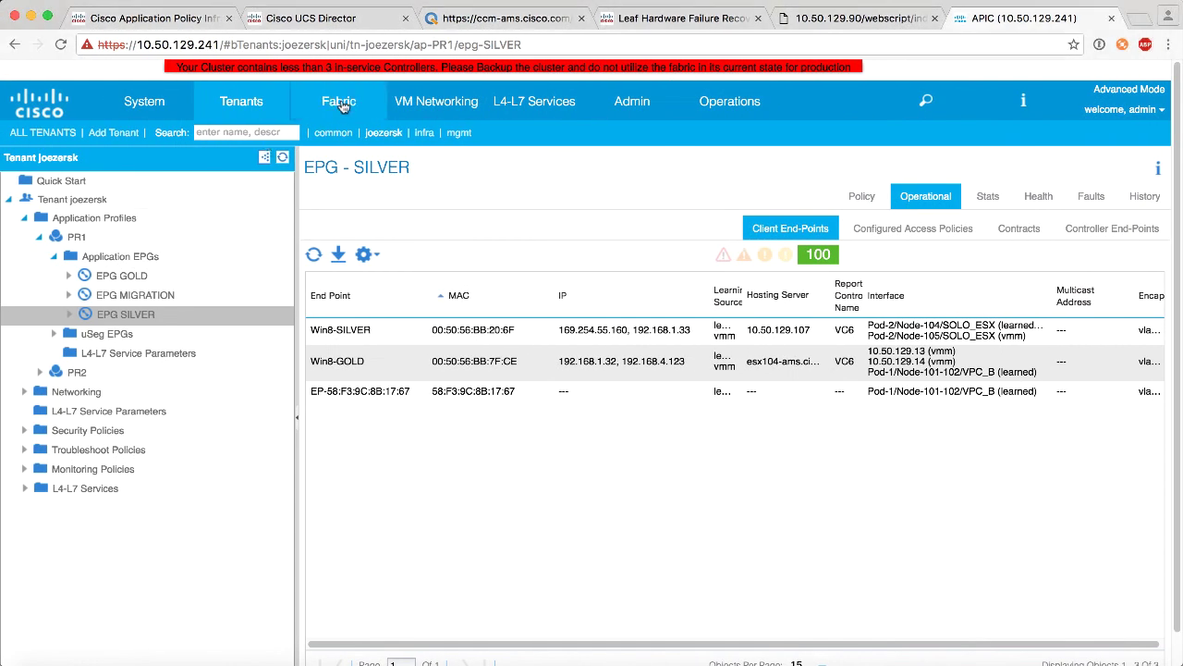
Open spine-1's COOP for VRF-overlay-1 End Point Database in Pod 1.
{"action": "left_click", "coordinate": [341, 103]}
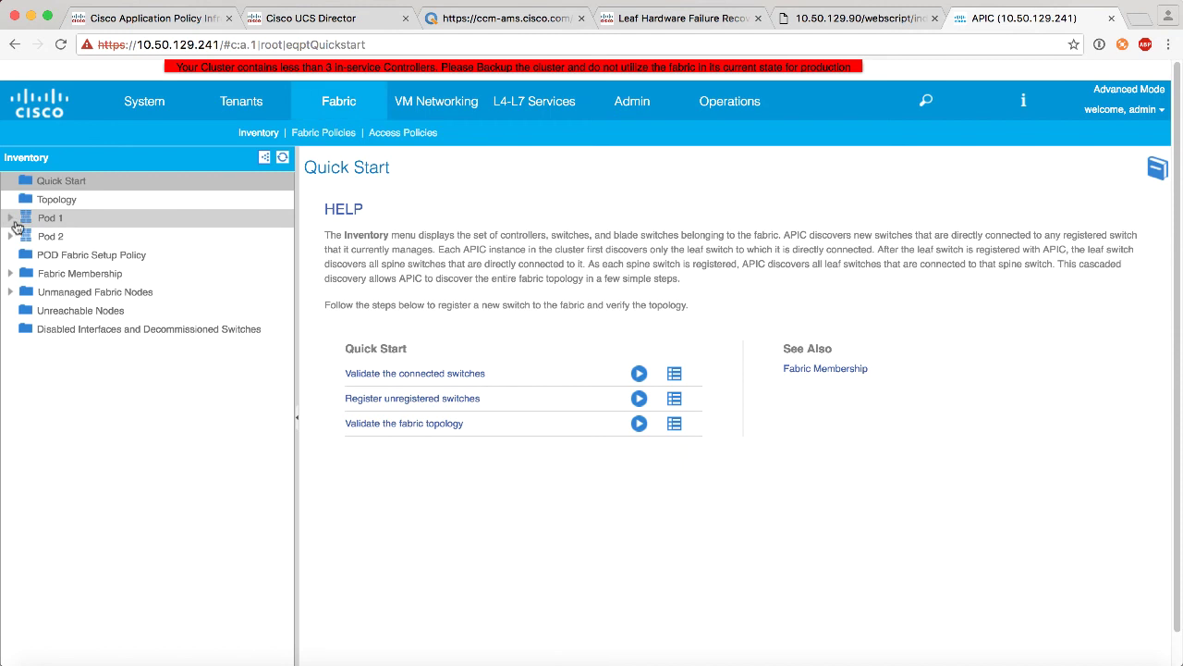
{"action": "left_click", "coordinate": [10, 222]}
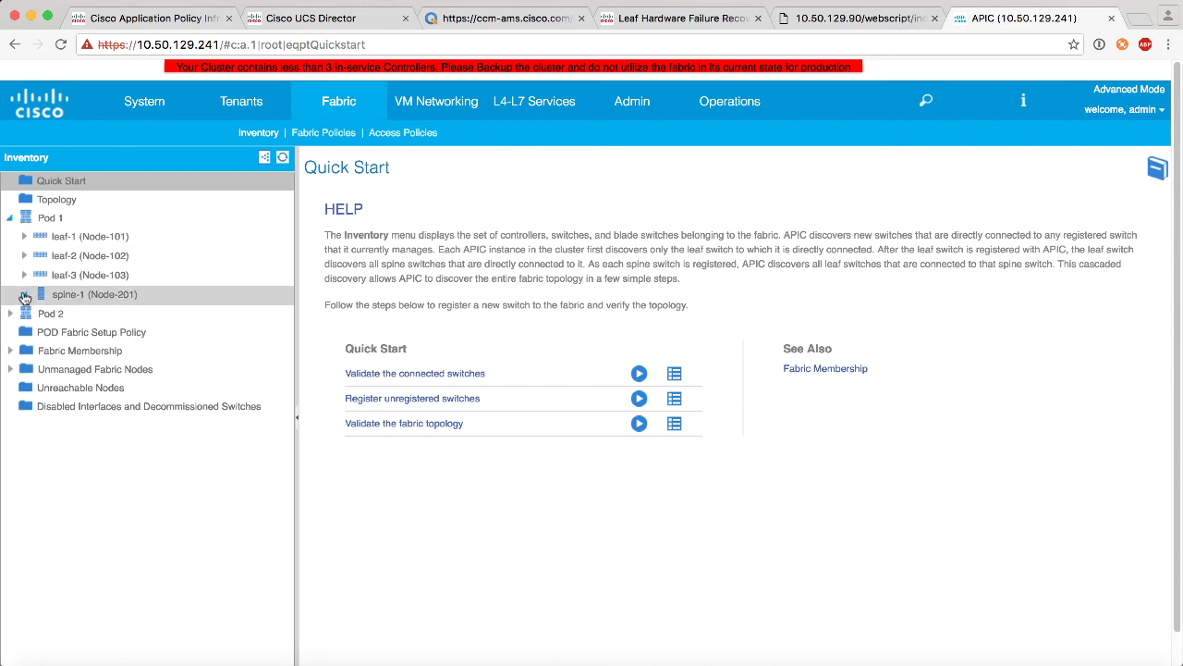
{"action": "left_click", "coordinate": [24, 296]}
{"action": "left_click", "coordinate": [38, 352]}
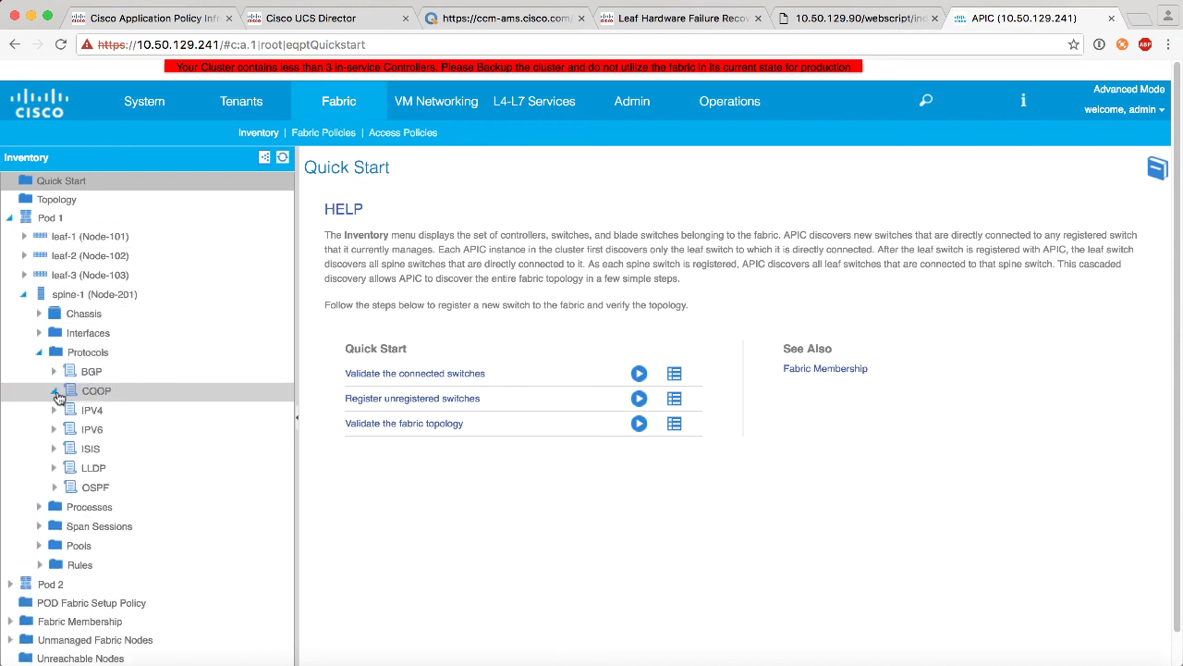
{"action": "left_click", "coordinate": [54, 390]}
{"action": "left_click", "coordinate": [69, 410]}
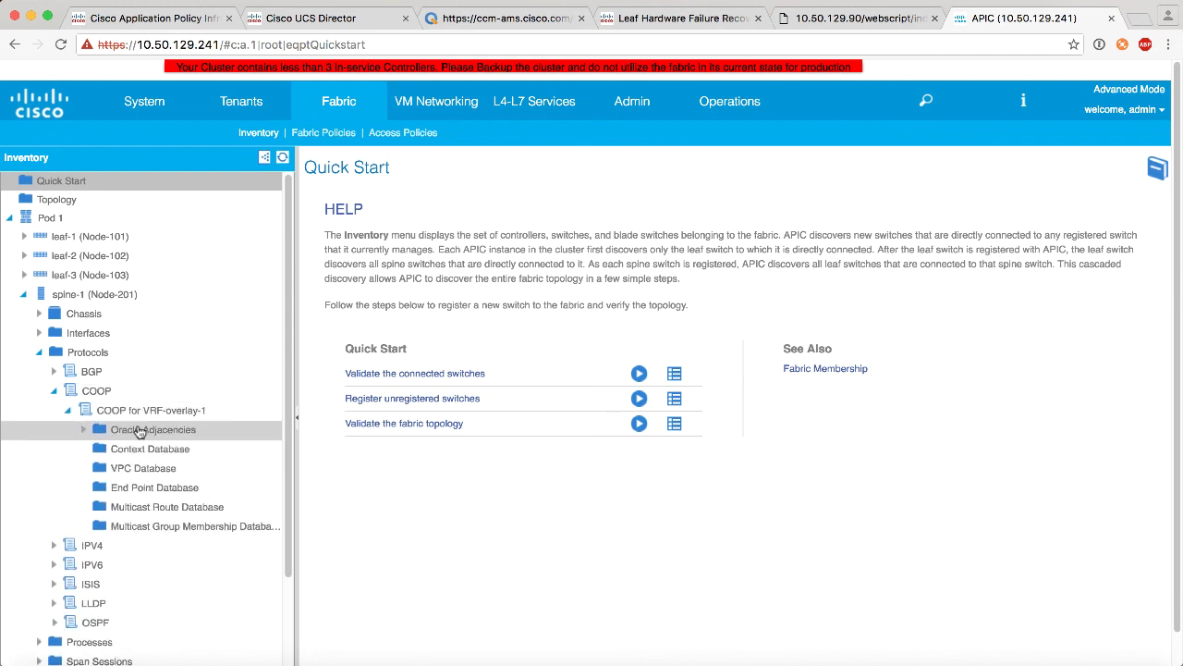
{"action": "left_click", "coordinate": [148, 487]}
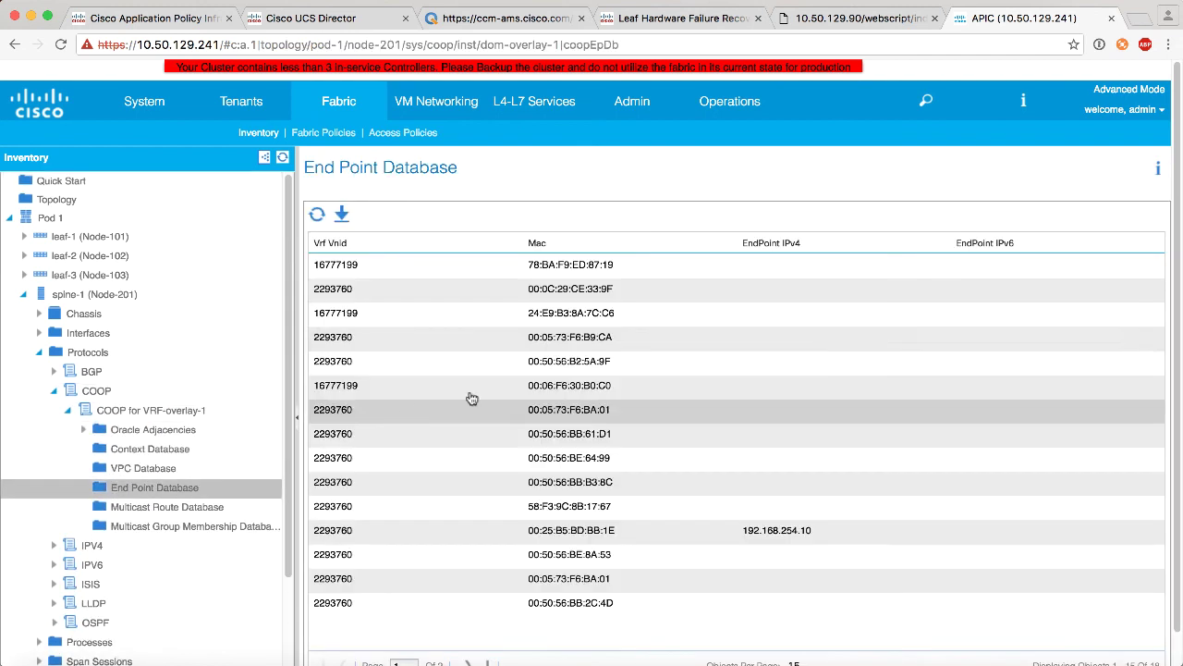
Go to the second page of spine-1's endpoints to find 192.168.1.33 and 192.168.1.32.
{"action": "scroll", "coordinate": [602, 385], "scroll_direction": "down", "scroll_amount": 1}
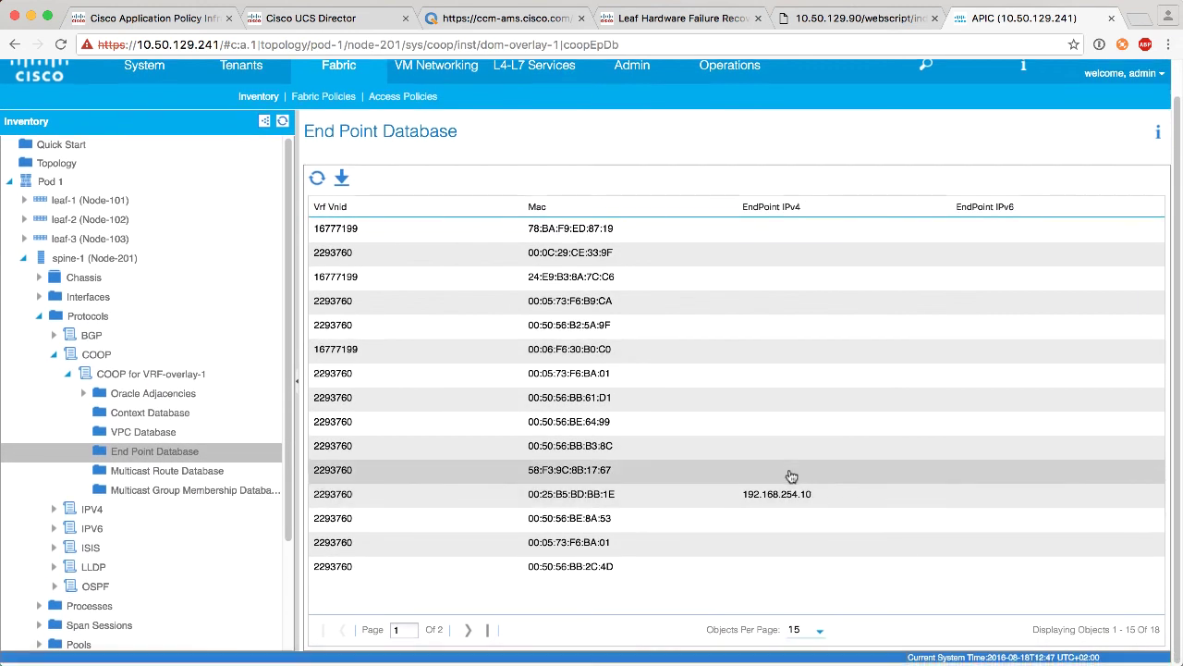
{"action": "left_click", "coordinate": [468, 632]}
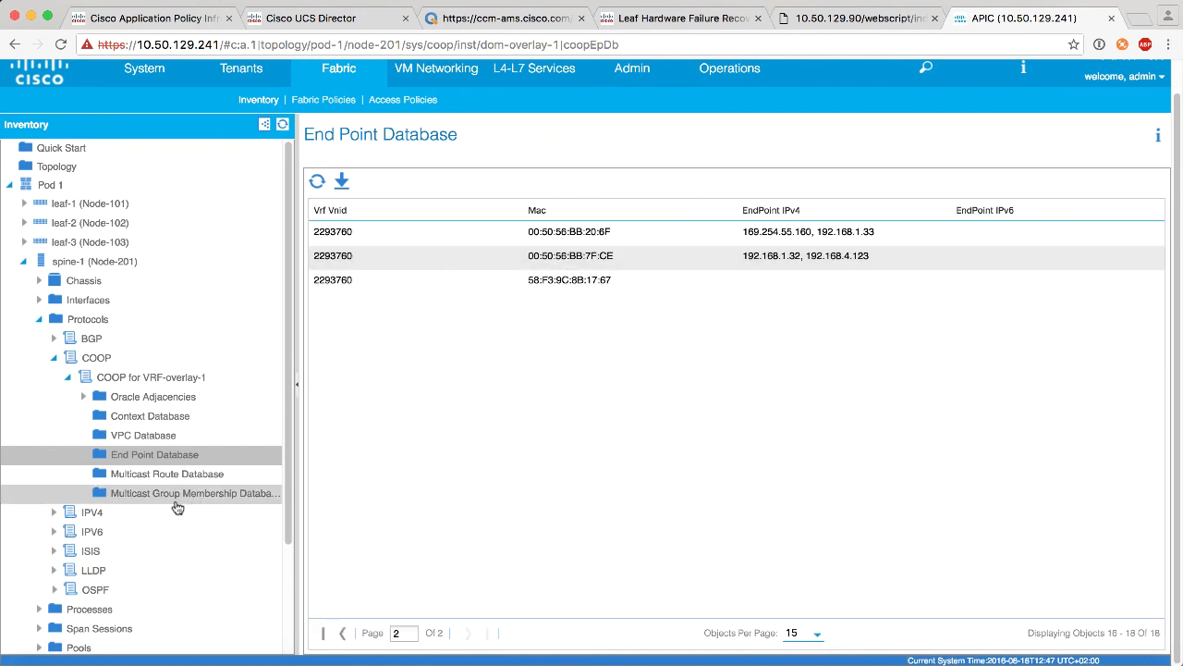
{"action": "scroll", "coordinate": [176, 504], "scroll_direction": "down", "scroll_amount": 2}
{"action": "scroll", "coordinate": [177, 507], "scroll_direction": "down", "scroll_amount": 2}
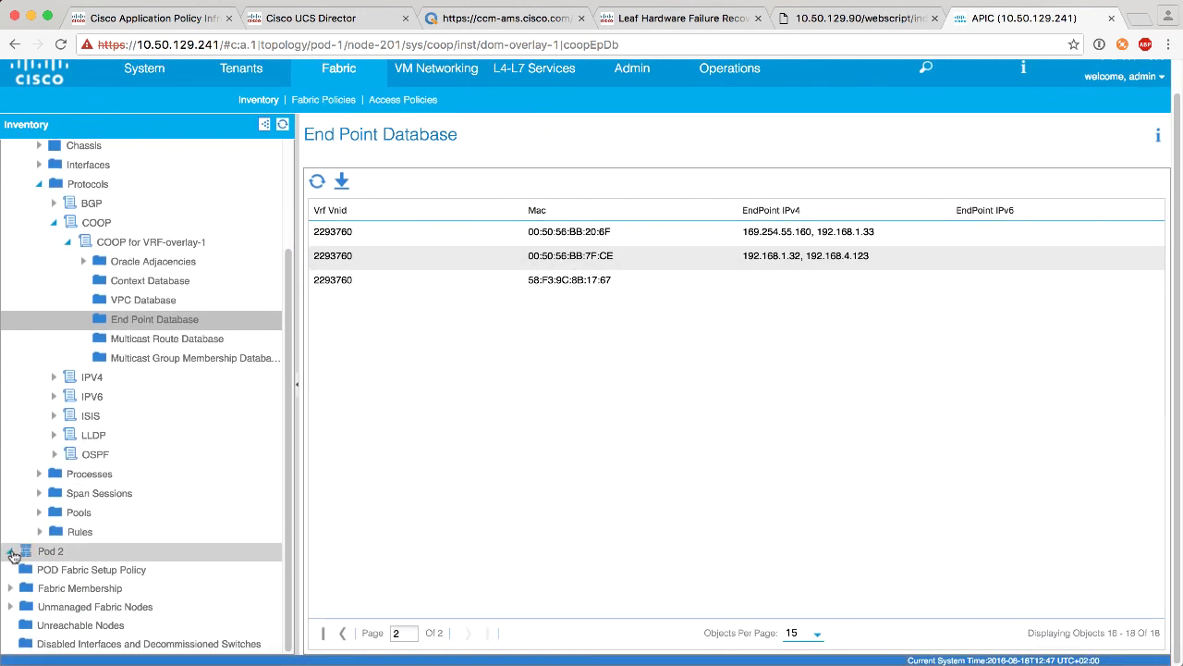
{"action": "left_click", "coordinate": [130, 555]}
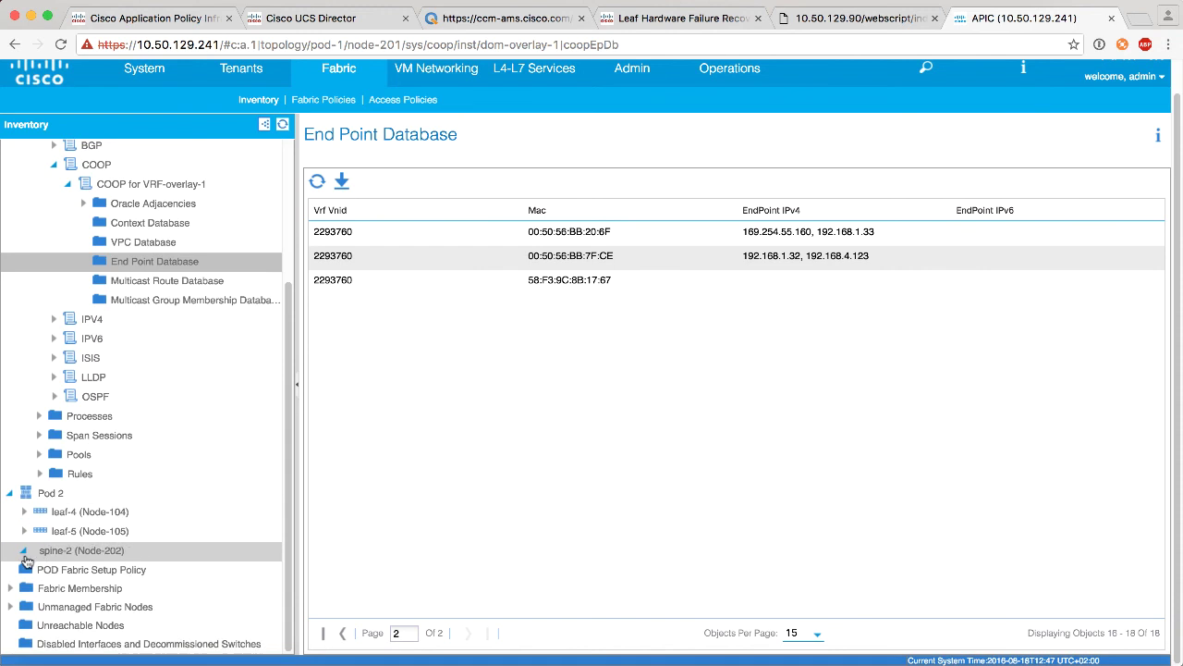
Open spine-2's overlay-1 COOP End Point Database and go to page 2 showing 192.168.1.33 and 192.168.1.32.
{"action": "scroll", "coordinate": [55, 499], "scroll_direction": "down", "scroll_amount": 3}
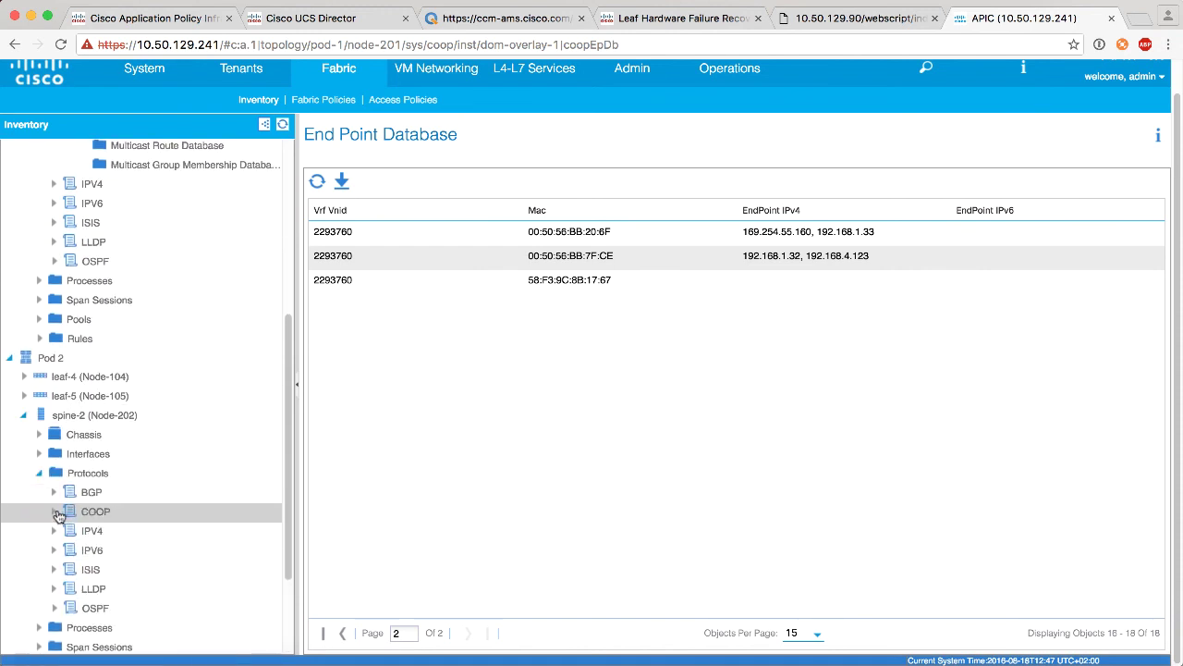
{"action": "left_click", "coordinate": [55, 513]}
{"action": "left_click", "coordinate": [68, 531]}
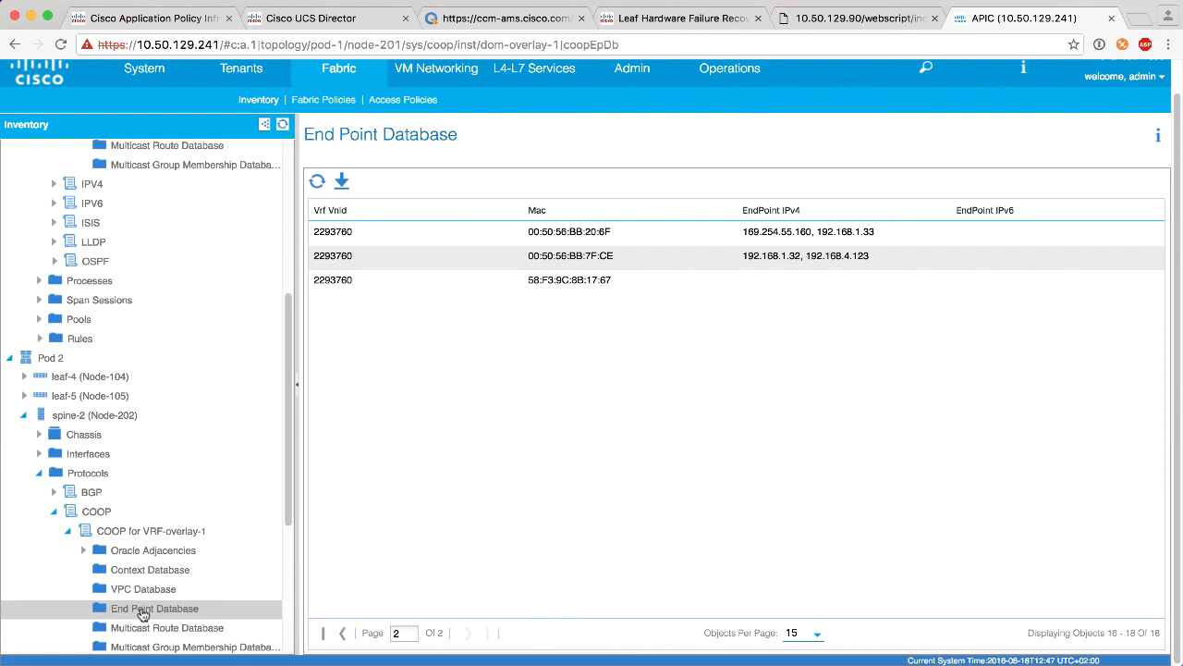
{"action": "left_click", "coordinate": [143, 610]}
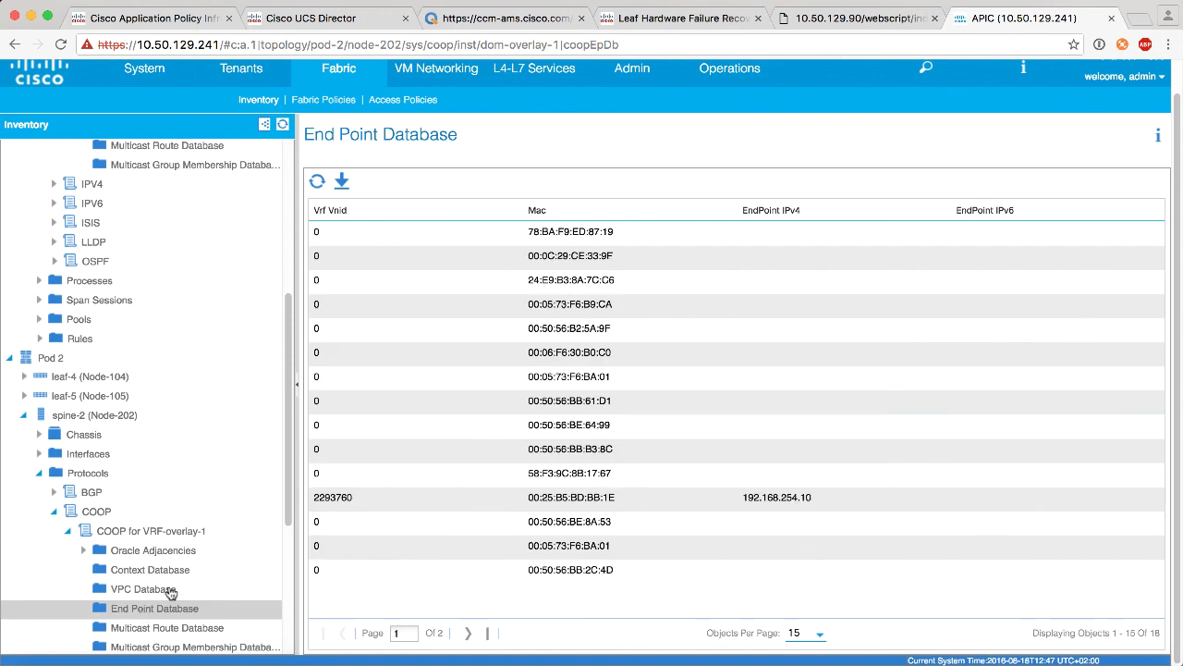
{"action": "left_click", "coordinate": [470, 633]}
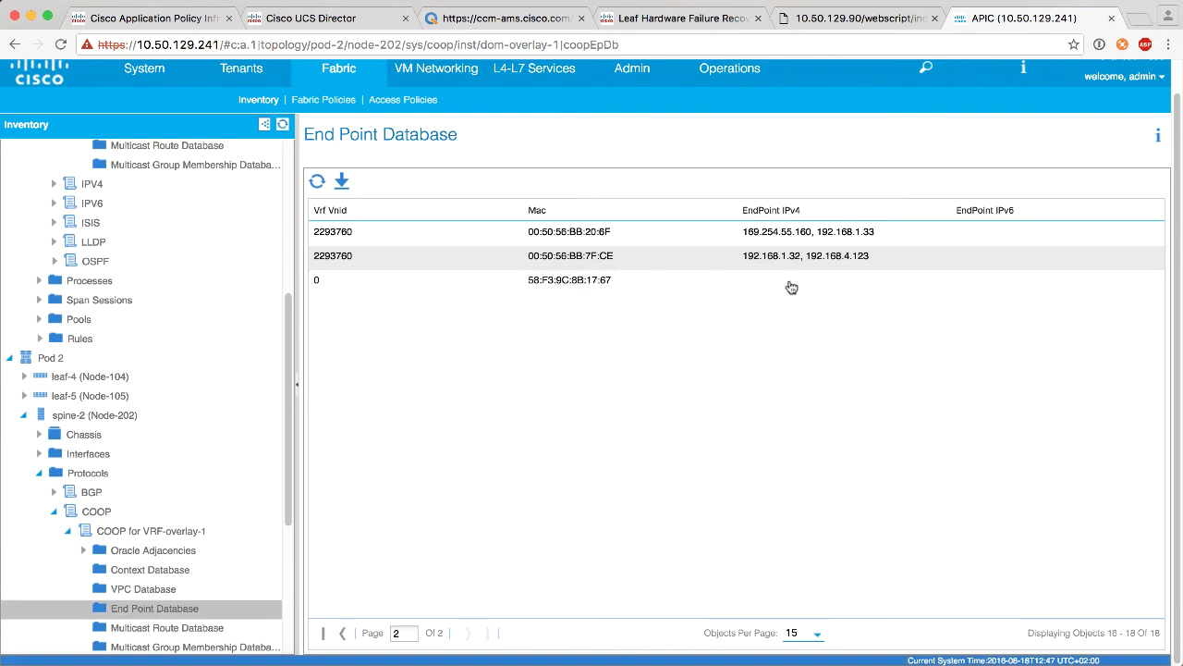